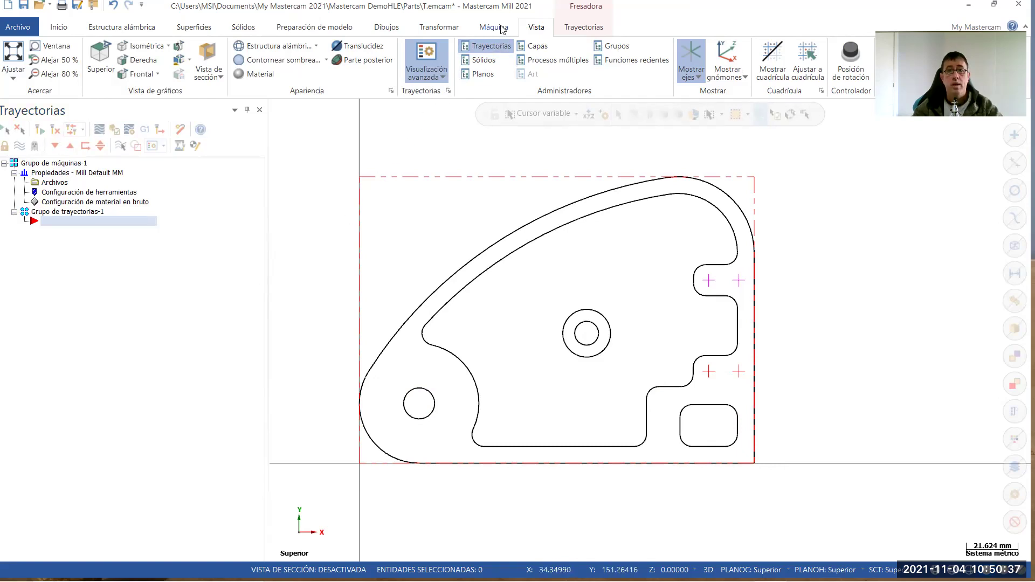
# Show the Trayectorias toolpaths and expand the full 2D milling gallery
pyautogui.click(592, 30)
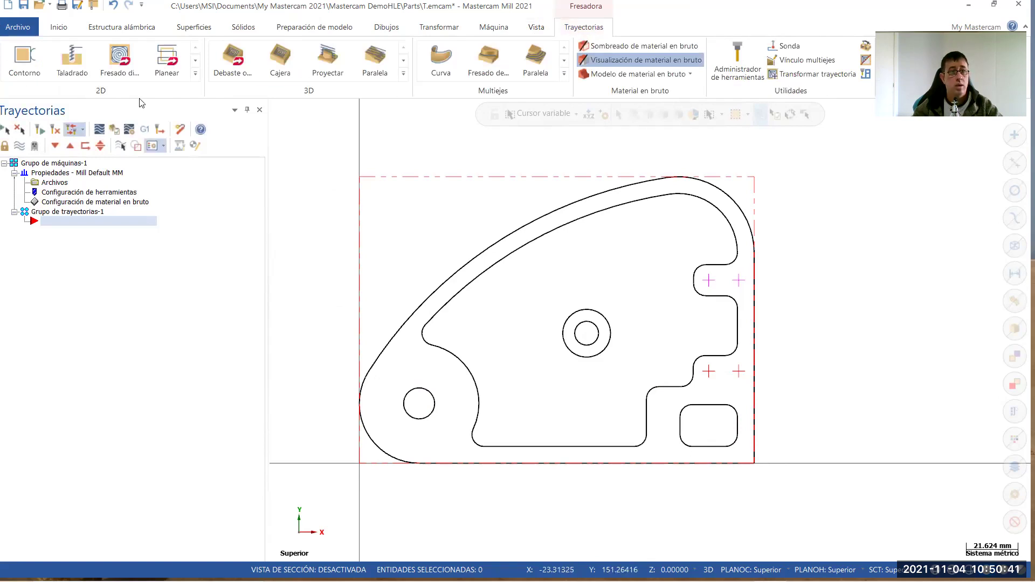
pyautogui.click(196, 76)
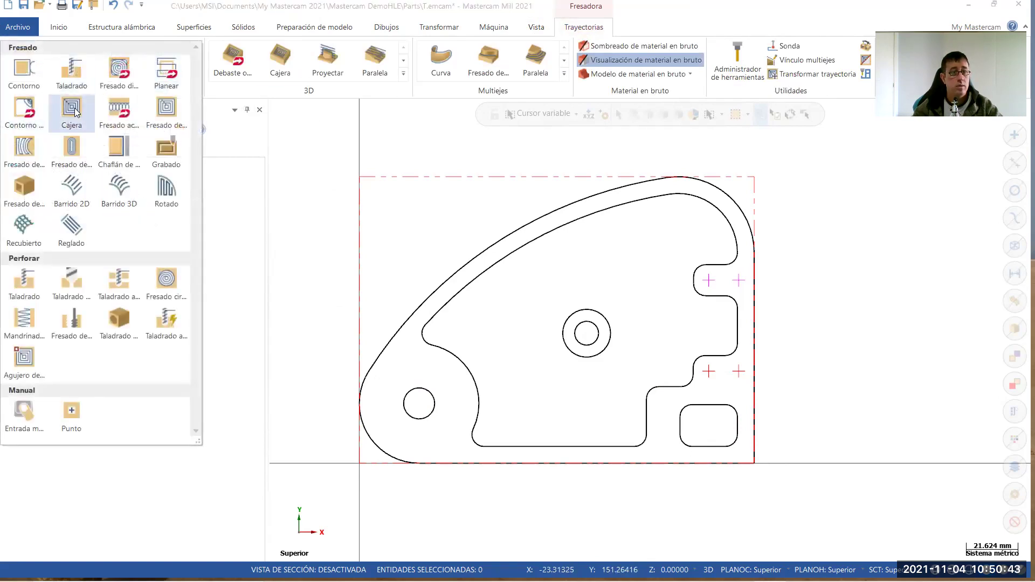
# Start a Cajera pocket chaining the inner pocket outline and the central hole circle
pyautogui.click(74, 105)
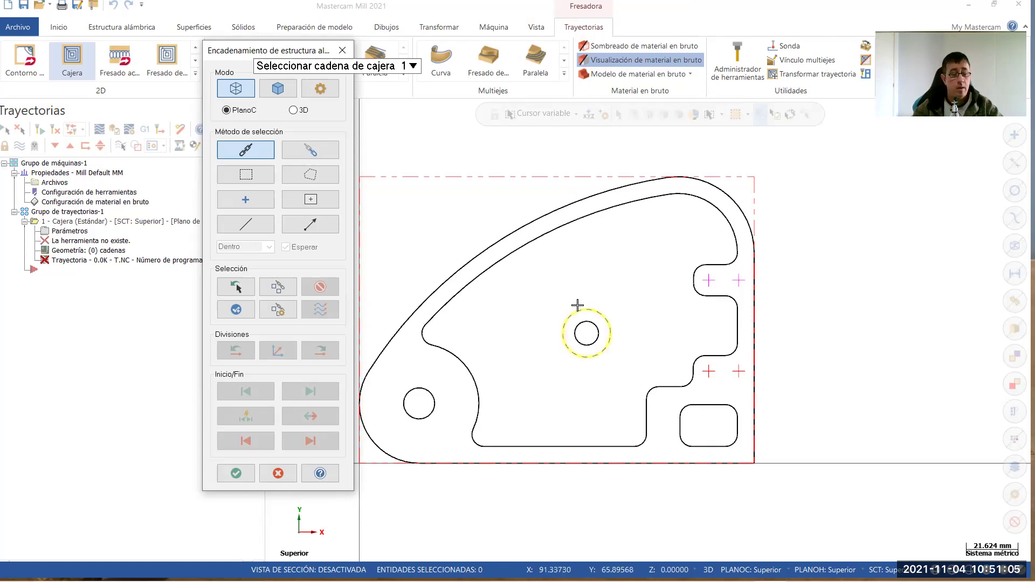
pyautogui.click(633, 200)
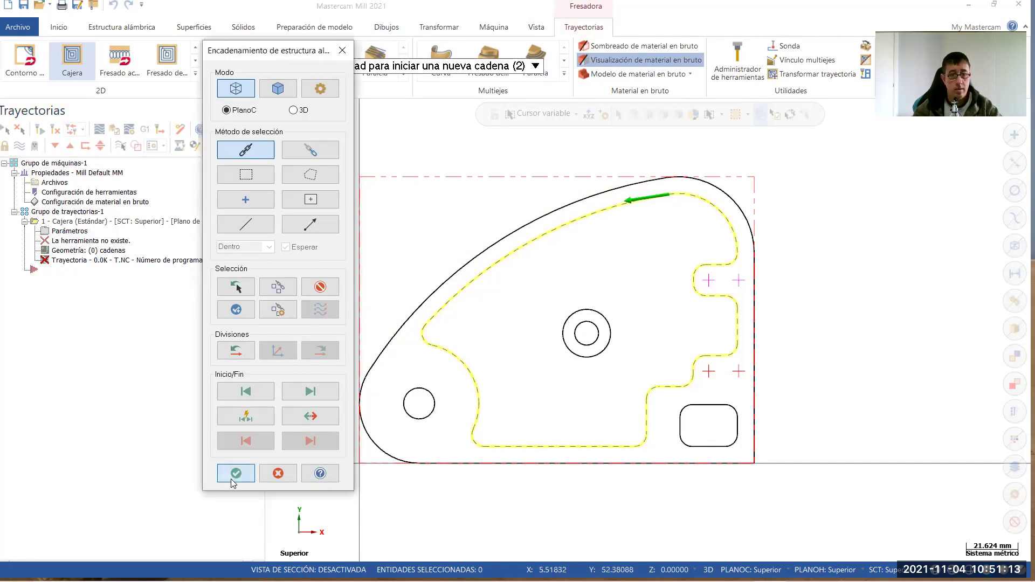
pyautogui.click(562, 340)
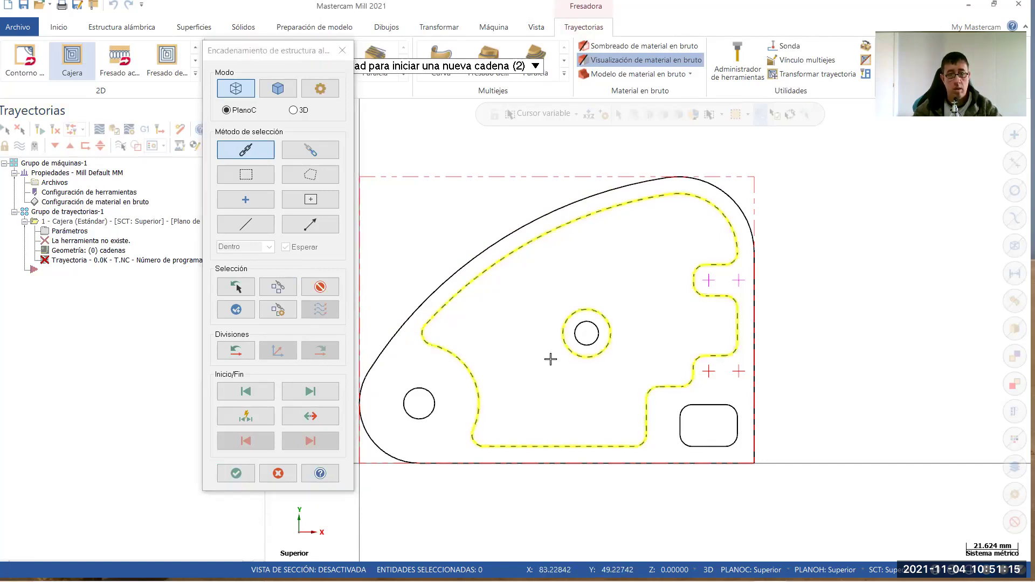
# Load library tool 278, the 20 mm end mill with 4 mm corner radius, into the pocket
pyautogui.click(235, 473)
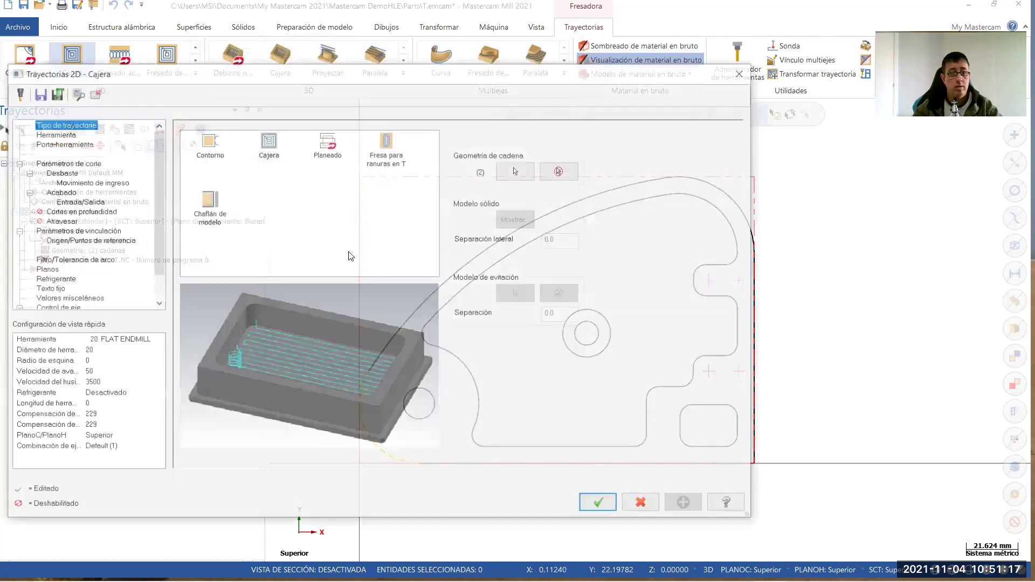
pyautogui.click(52, 133)
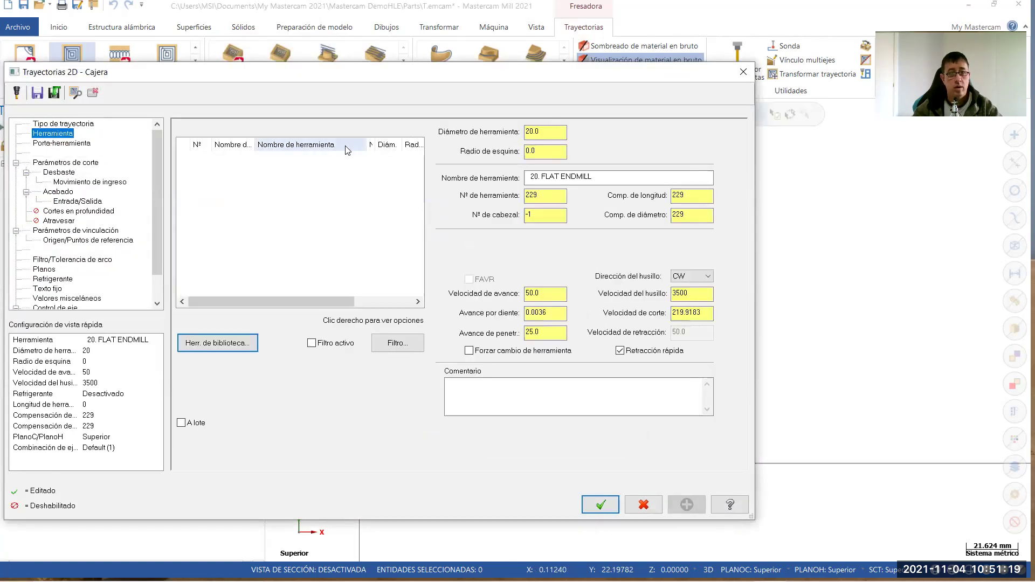
pyautogui.click(216, 342)
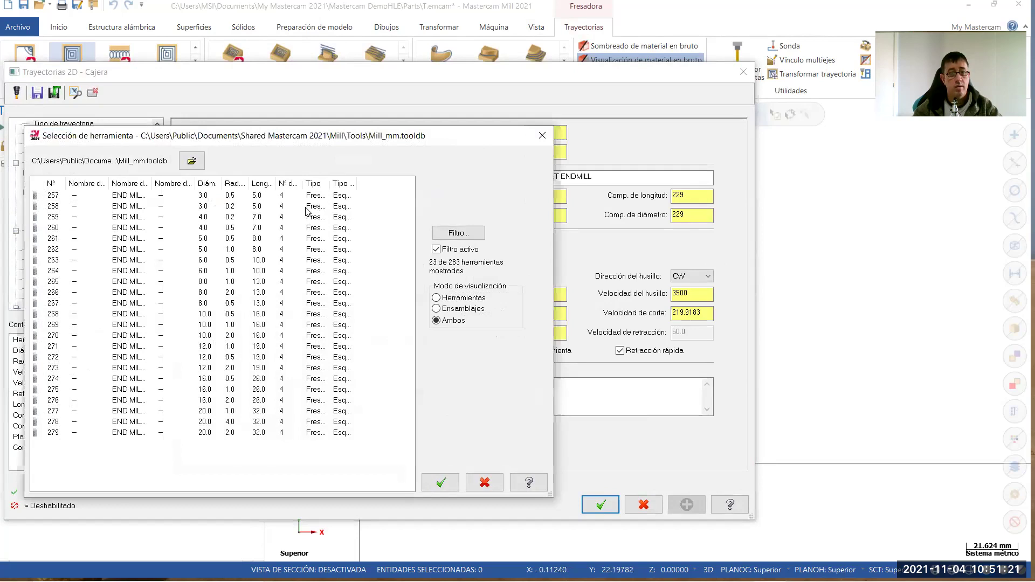
pyautogui.click(134, 412)
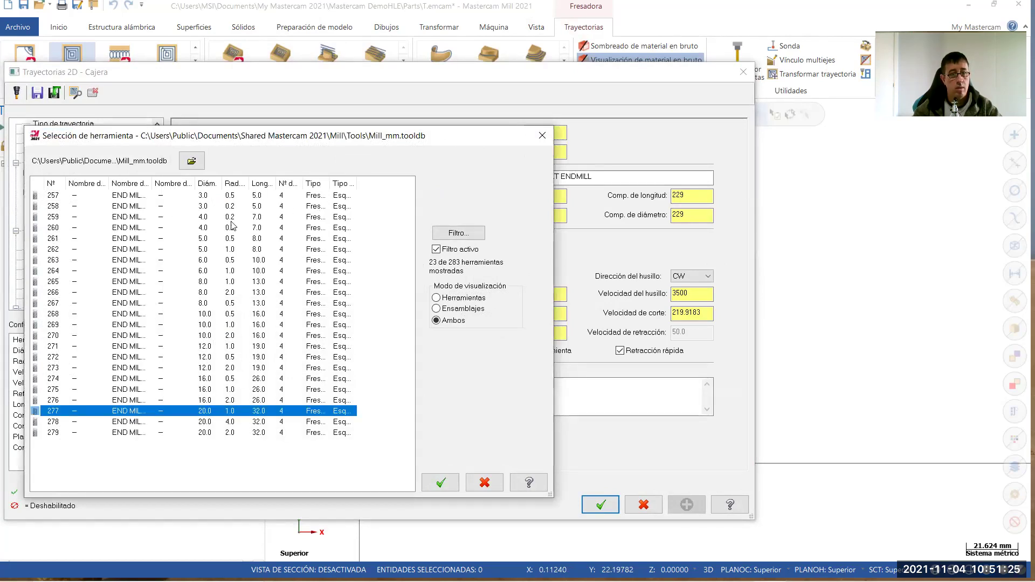
pyautogui.click(463, 235)
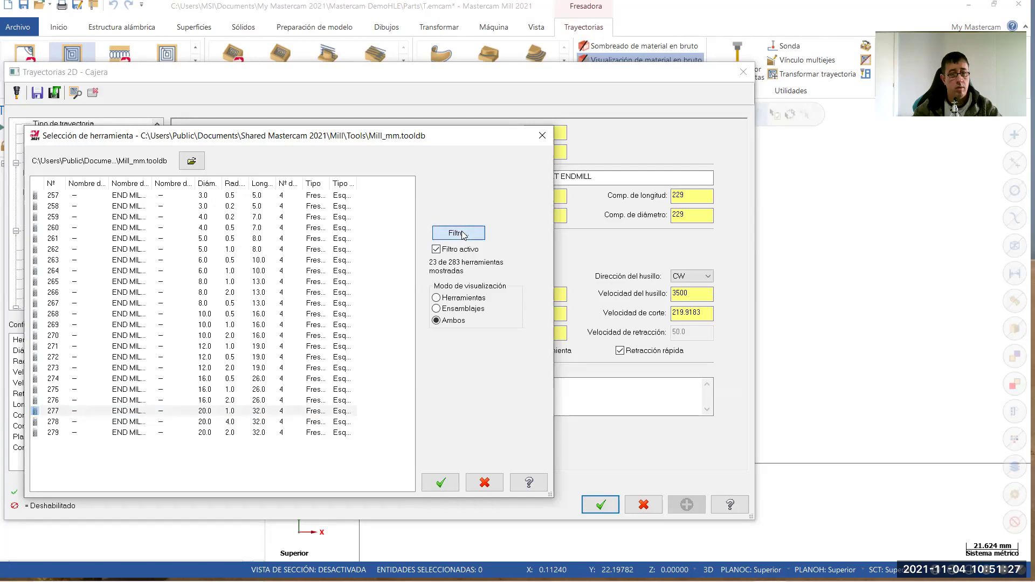
pyautogui.click(462, 234)
pyautogui.click(556, 162)
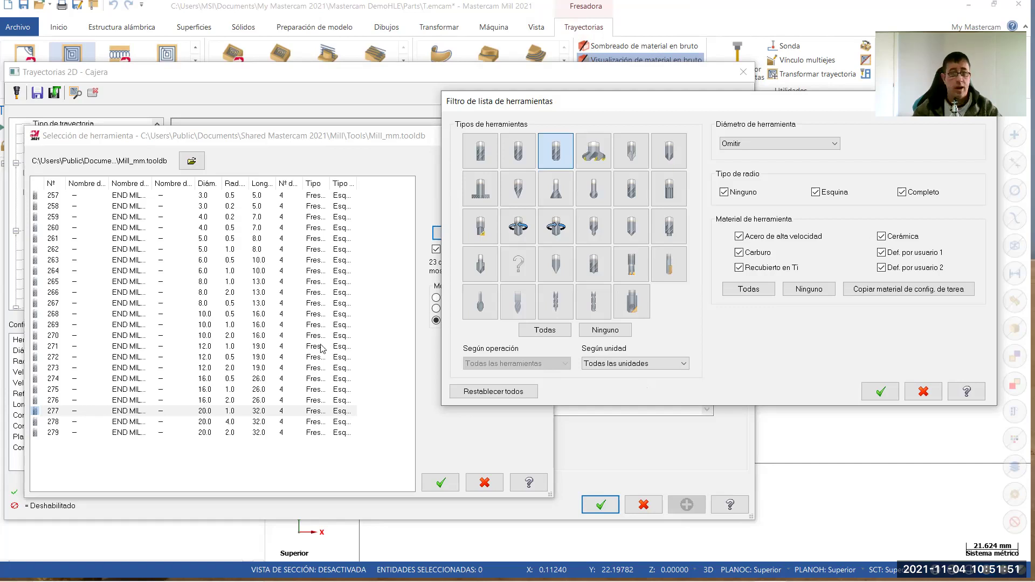
pyautogui.click(879, 392)
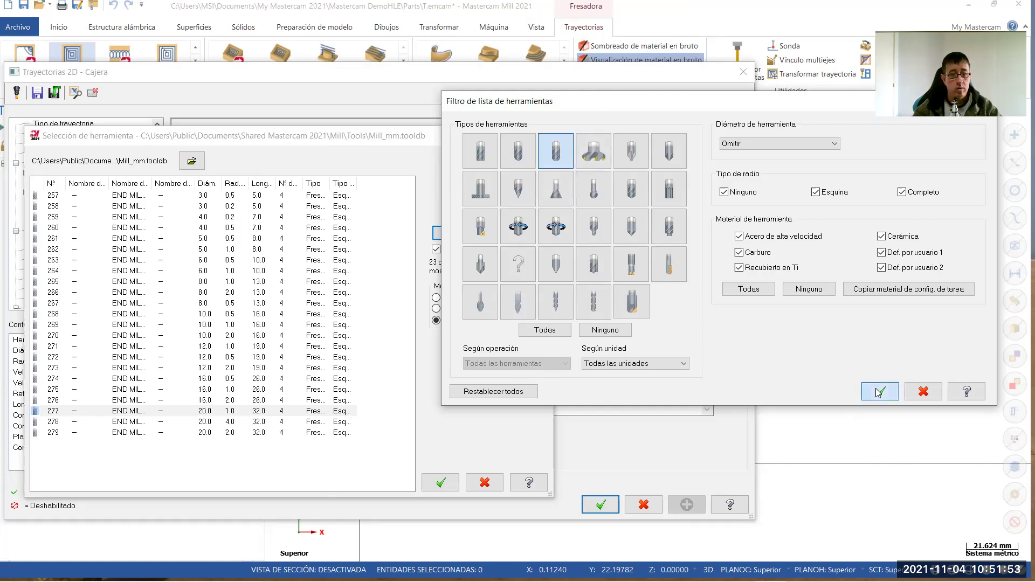
pyautogui.click(120, 423)
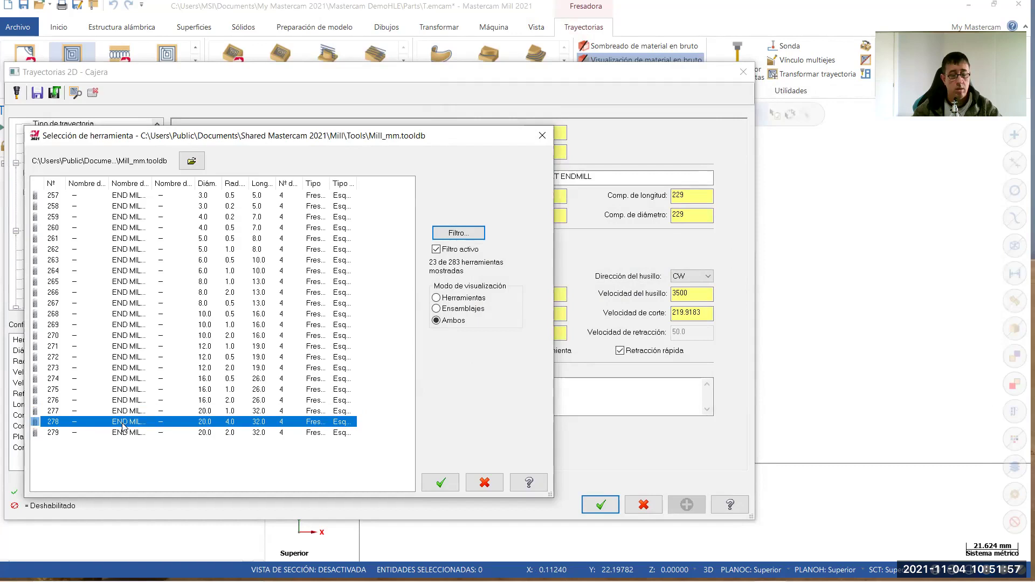
pyautogui.doubleClick(123, 422)
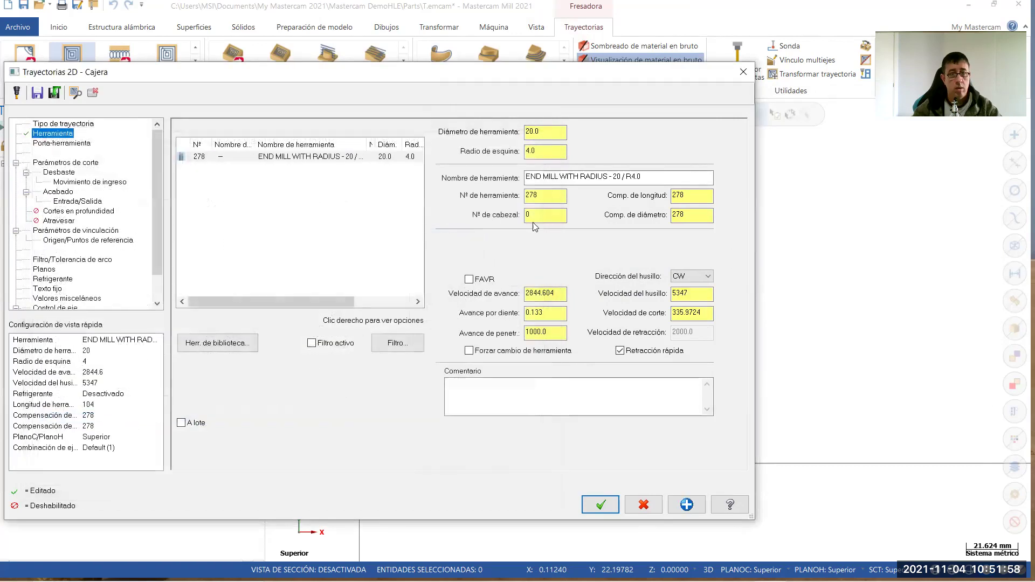
pyautogui.rightClick(300, 162)
# Edit tool 278 so its corner radius is 5
pyautogui.click(332, 193)
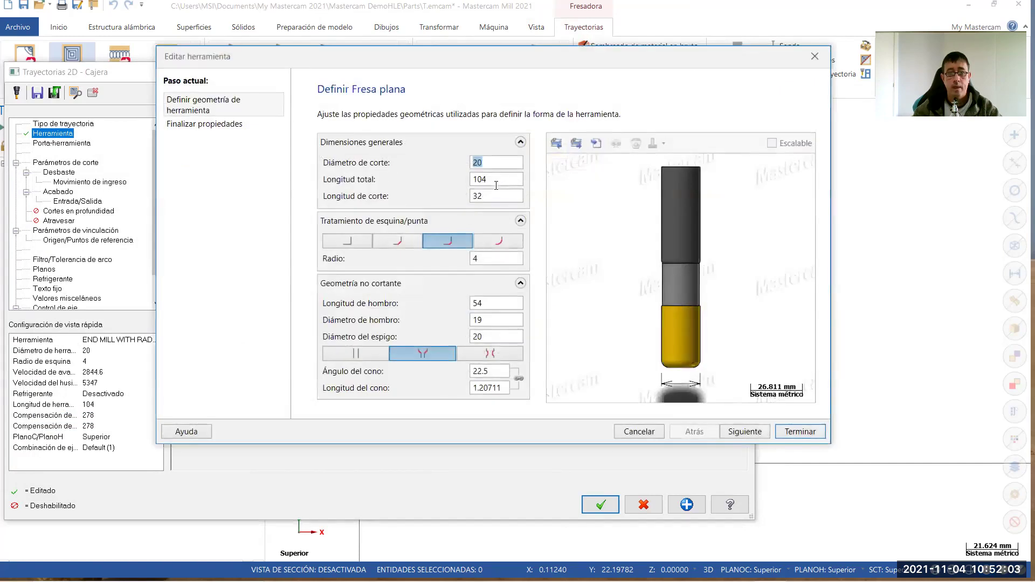
pyautogui.click(475, 258)
pyautogui.write('5')
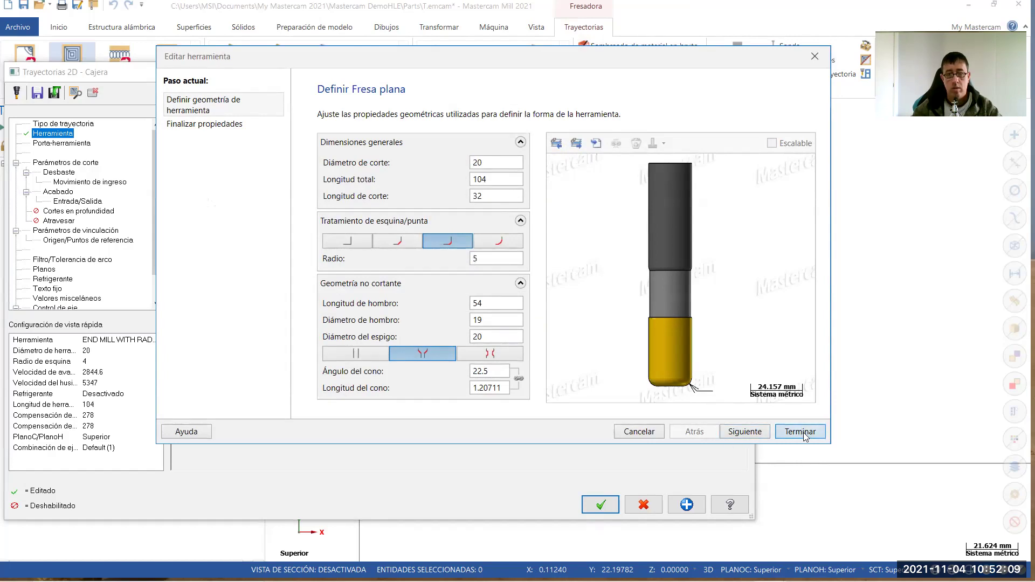
pyautogui.click(804, 436)
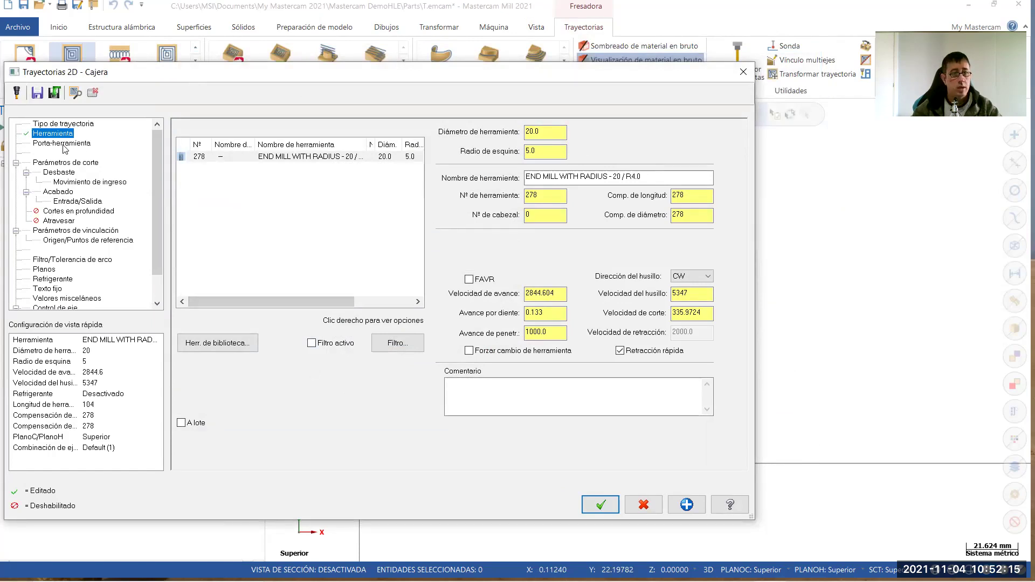
# Set the pocket stock allowance to 0.5 on walls and 0.0 on floors
pyautogui.click(63, 165)
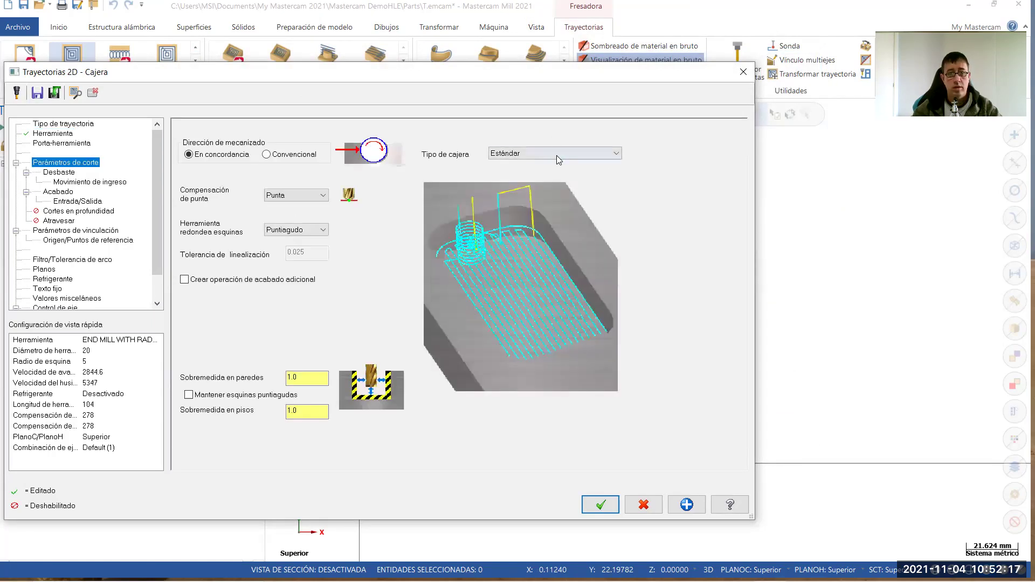
pyautogui.press('Tab')
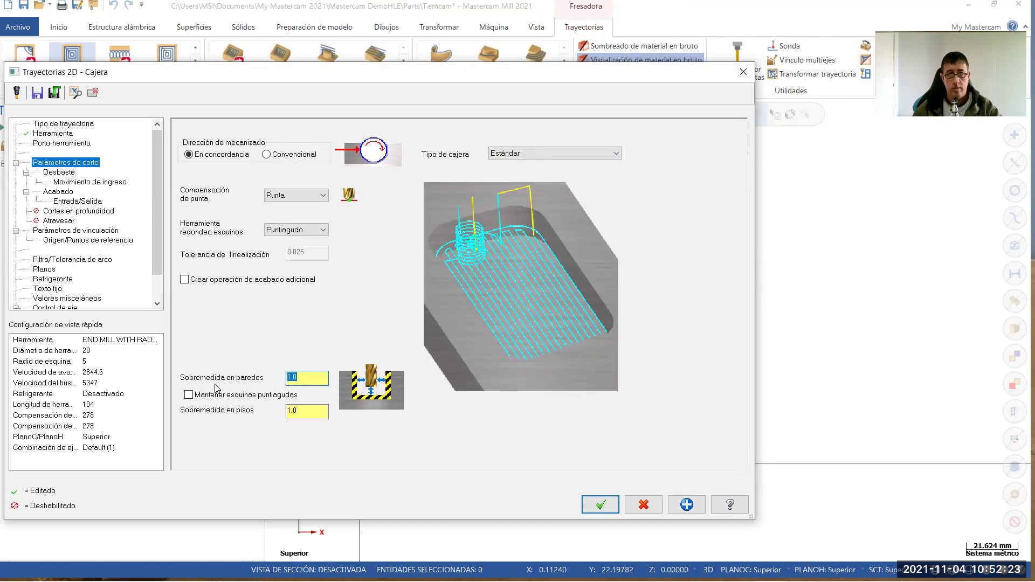
pyautogui.write('0.5')
pyautogui.press('Tab')
pyautogui.write('0')
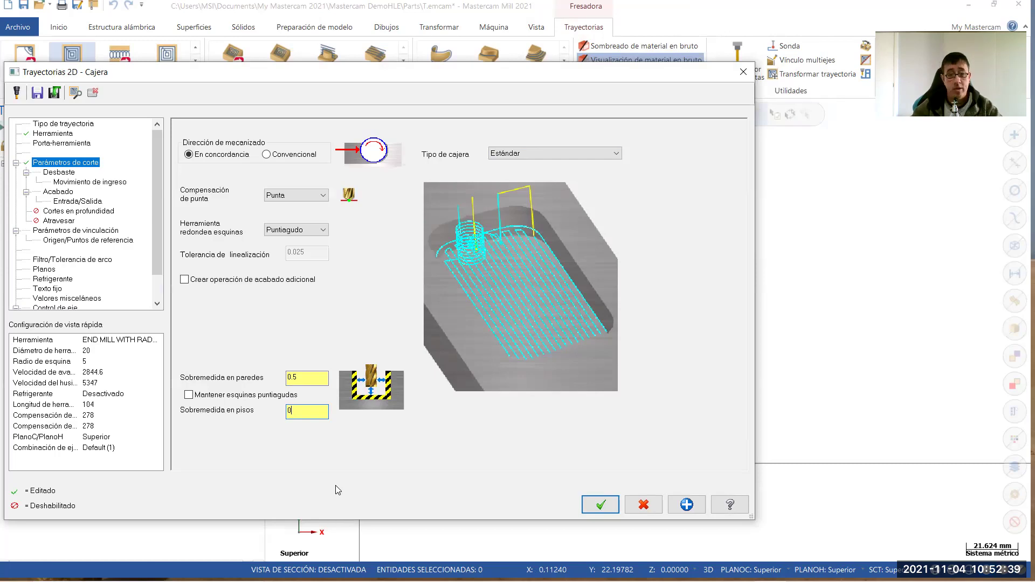
pyautogui.write('.0')
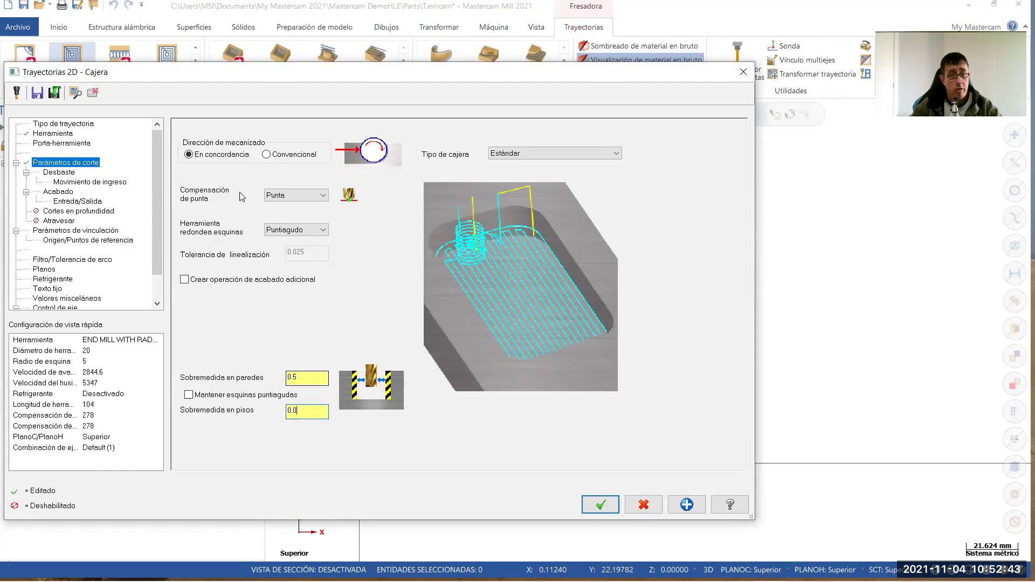
pyautogui.click(59, 172)
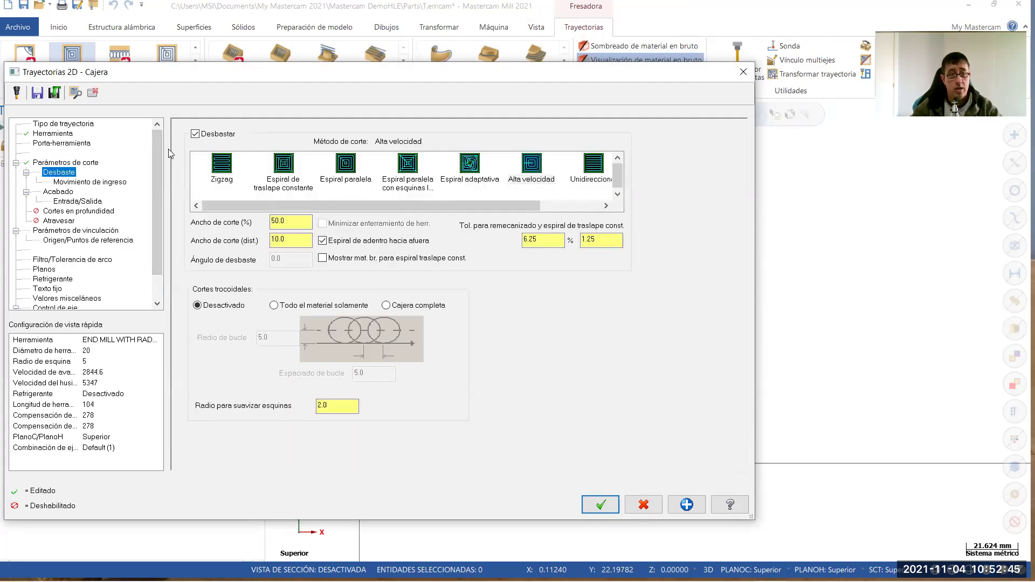
# Rough with the Espiral paralela method at 75% stepover
pyautogui.click(284, 164)
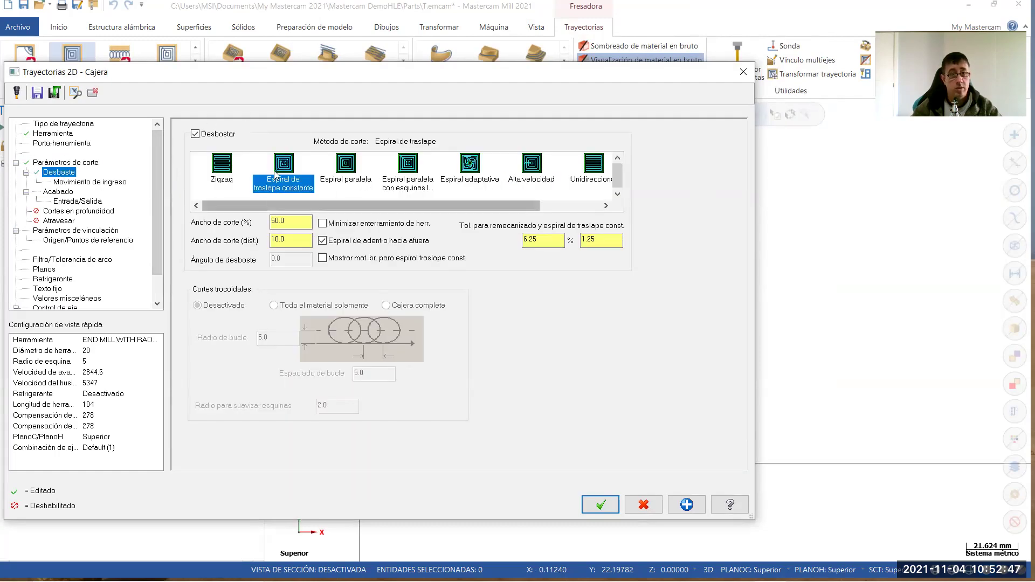
pyautogui.click(346, 163)
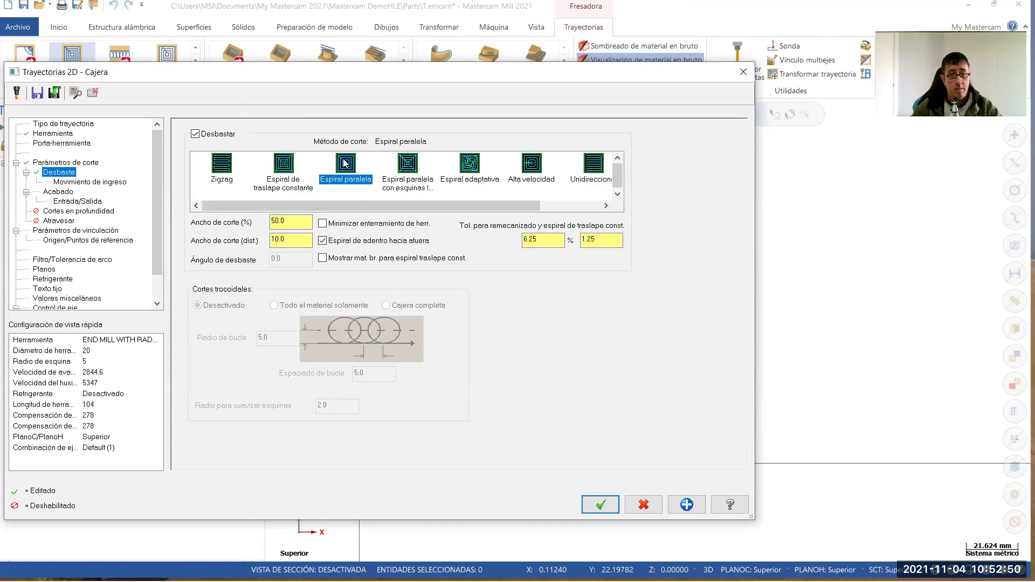
pyautogui.doubleClick(289, 221)
pyautogui.write('75')
pyautogui.press('Tab')
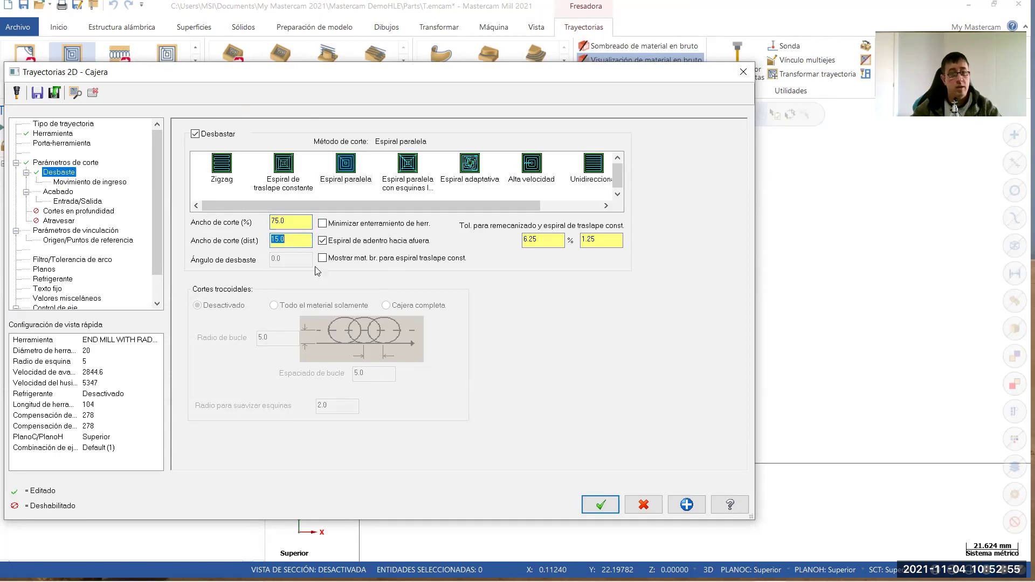
# Turn off the pocket's entry motion and finishing passes
pyautogui.click(88, 182)
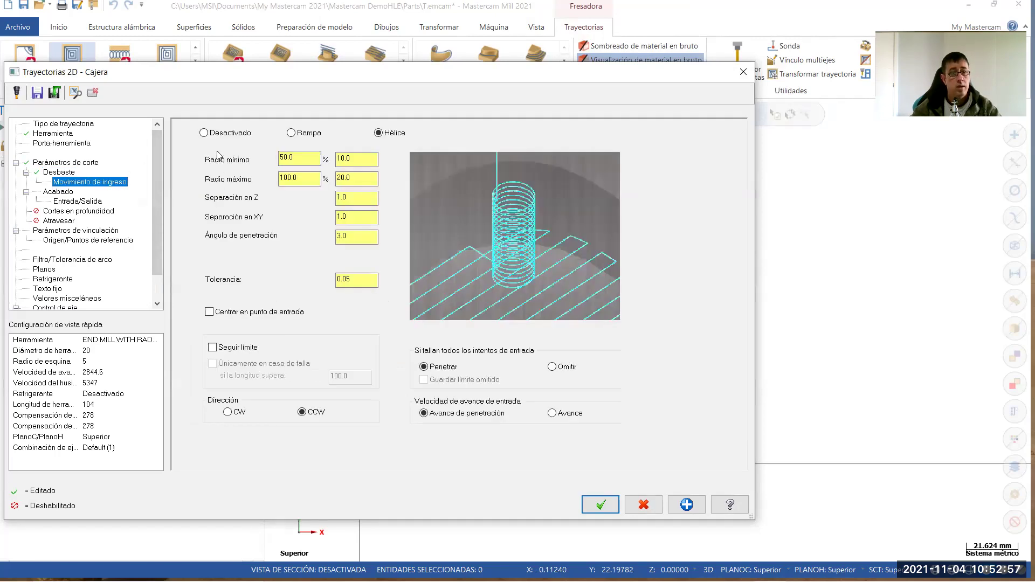
pyautogui.click(203, 133)
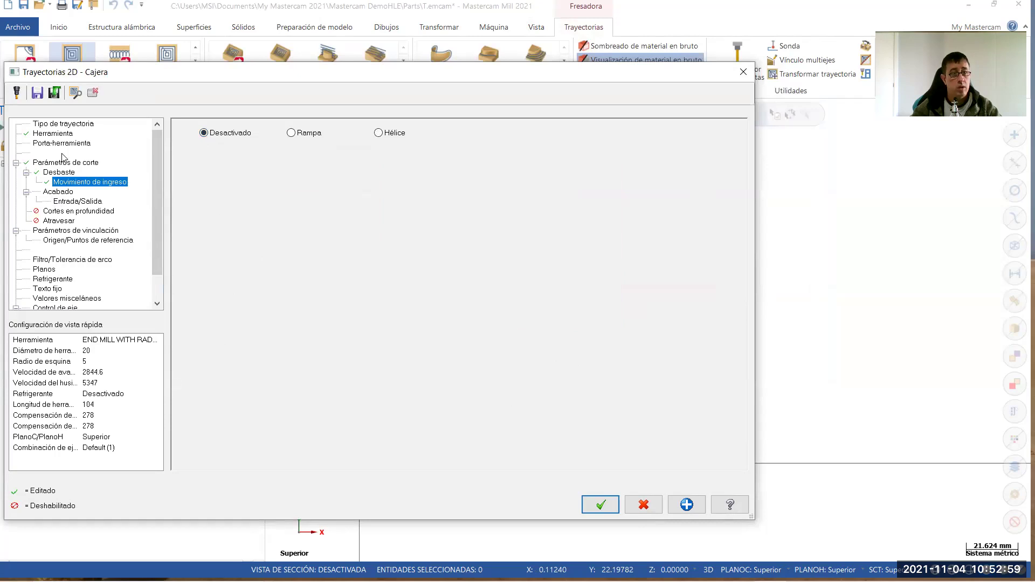
pyautogui.click(58, 192)
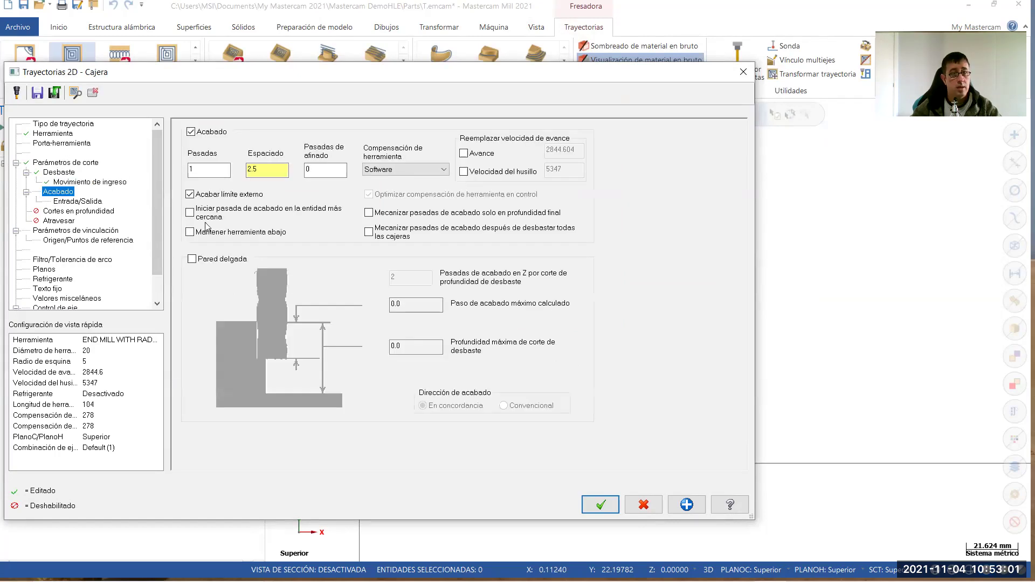
pyautogui.click(191, 133)
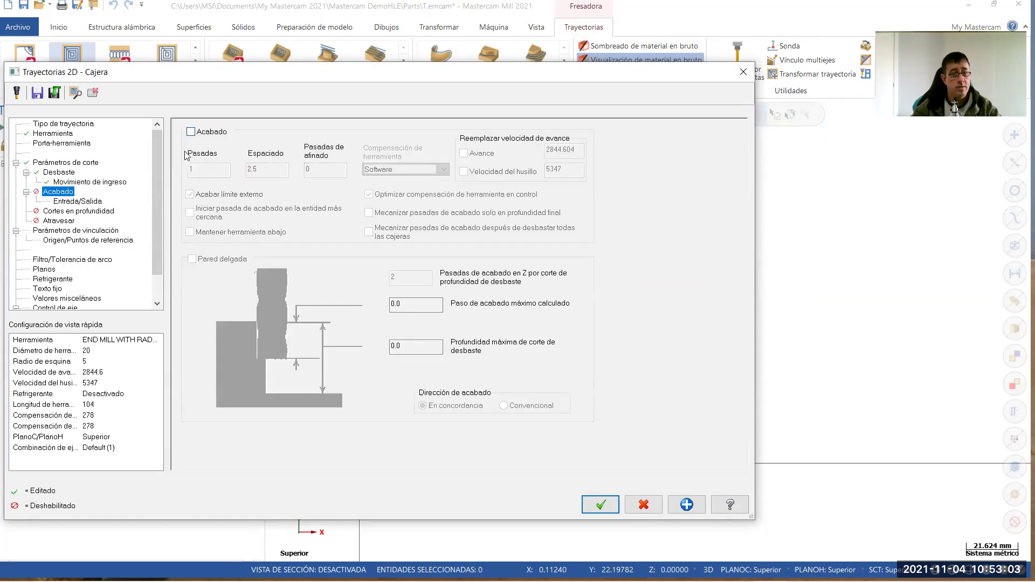
# Enable depth cuts with a 0.5 maximum roughing step
pyautogui.click(75, 211)
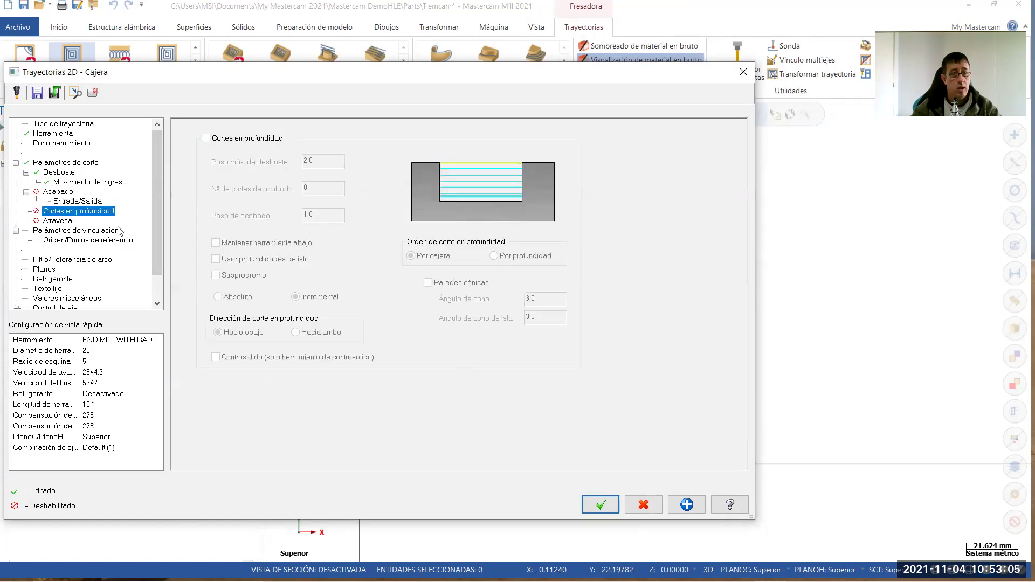
pyautogui.click(206, 138)
pyautogui.press('Tab')
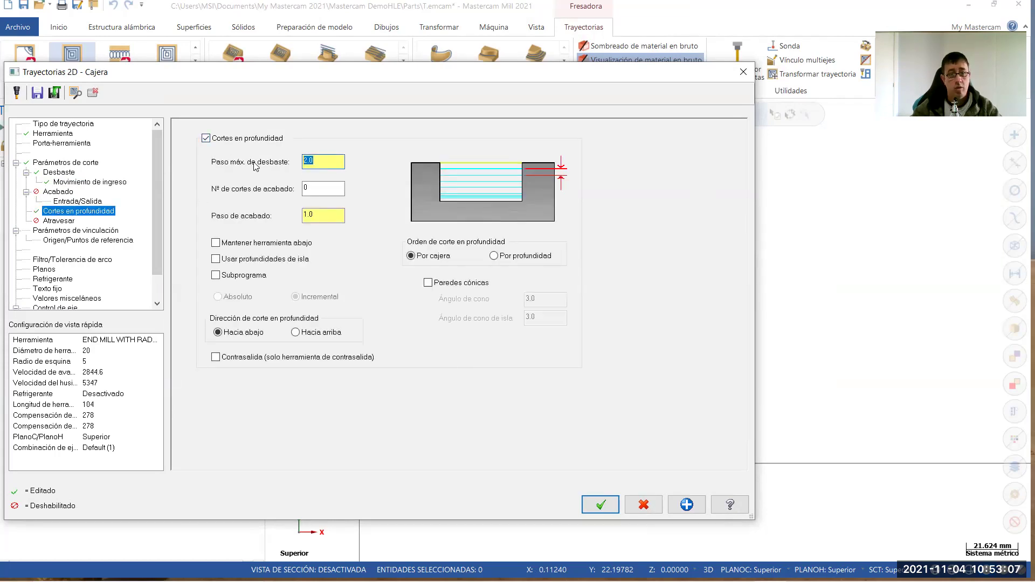
pyautogui.write('0.5')
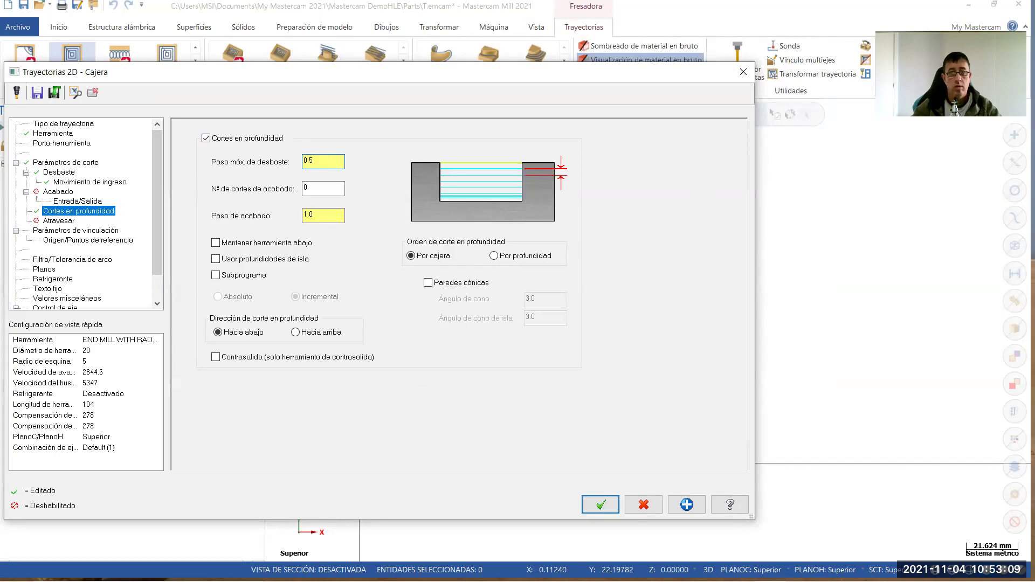
pyautogui.click(337, 214)
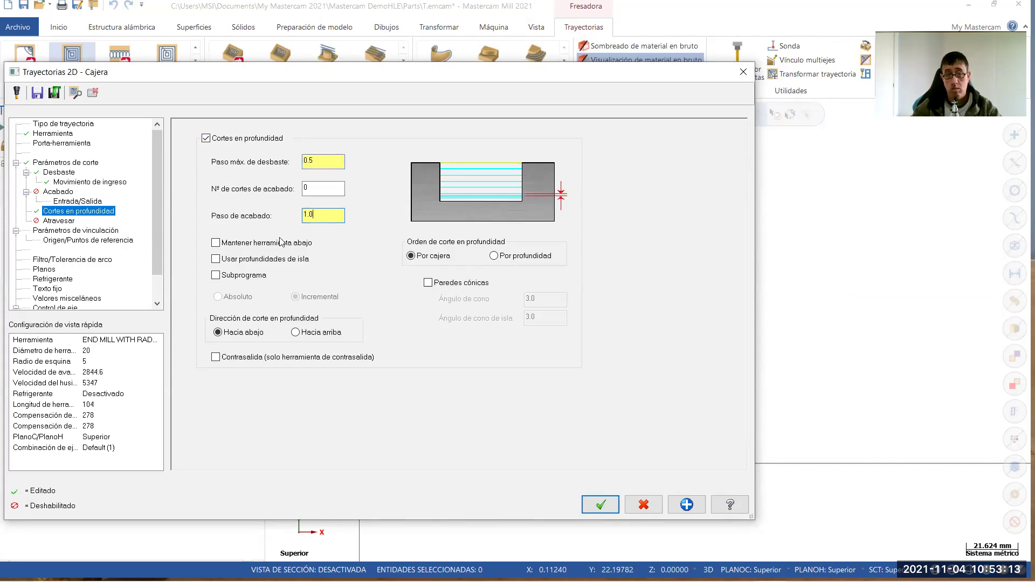
pyautogui.click(328, 161)
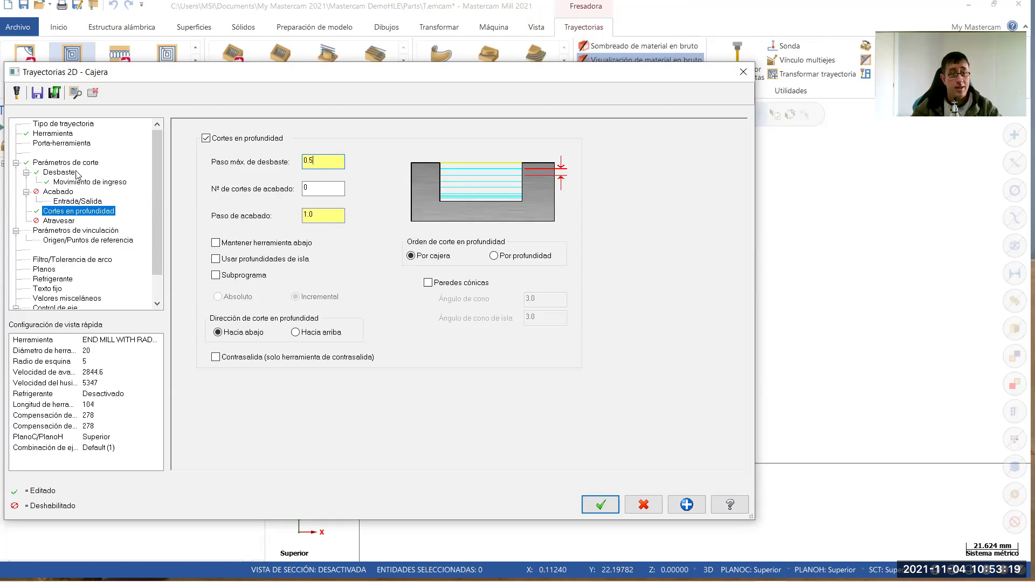
# Add one finishing depth cut with a 0.1 step
pyautogui.click(305, 216)
pyautogui.click(308, 190)
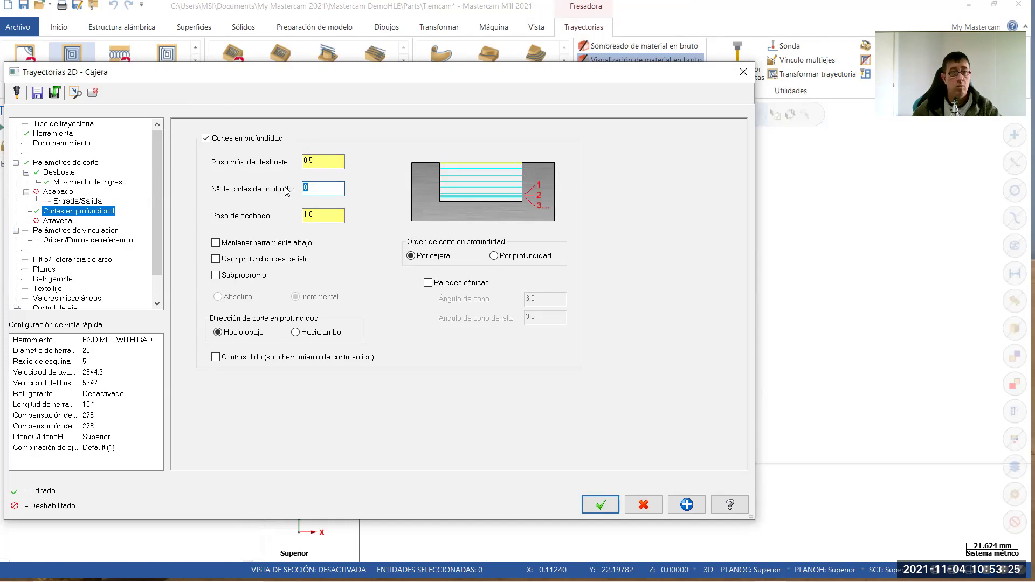
pyautogui.write('1')
pyautogui.click(306, 215)
pyautogui.write('0.1')
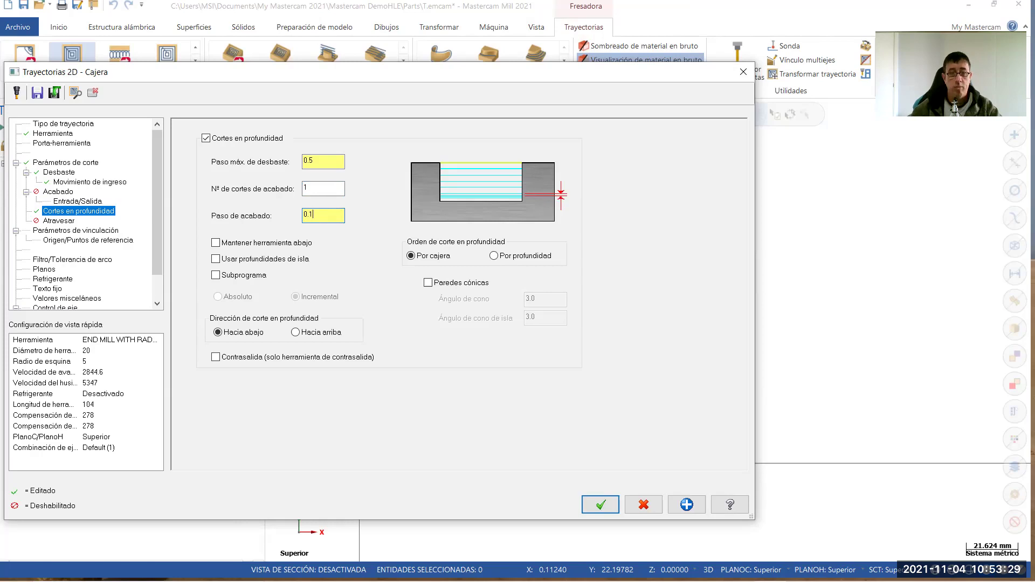
pyautogui.hotkey('shift', 'Tab')
pyautogui.hotkey('shift', 'Tab')
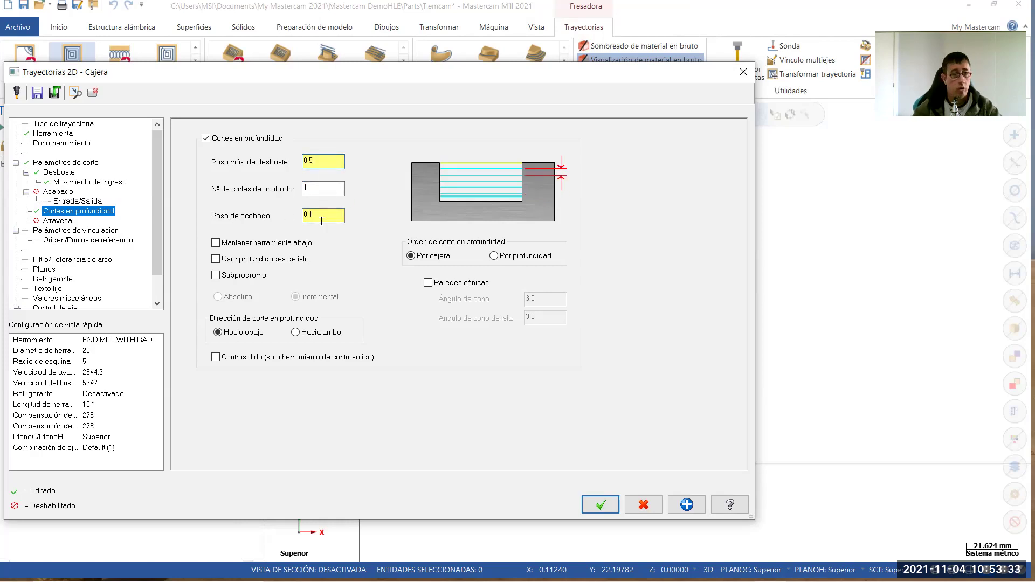
pyautogui.click(79, 230)
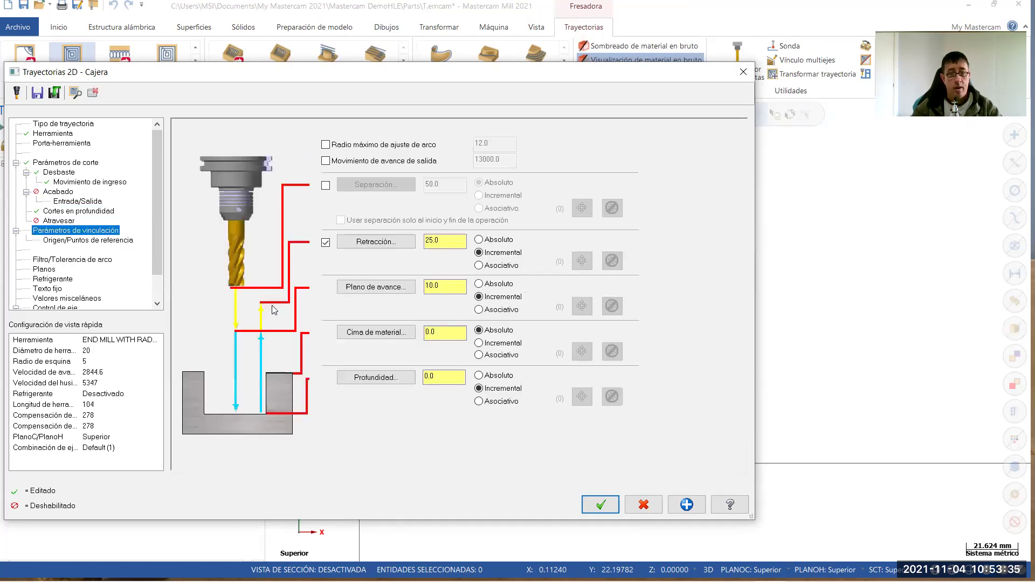
# Make retract, feed plane and depth absolute, depth -20, and accept the pocket
pyautogui.click(446, 381)
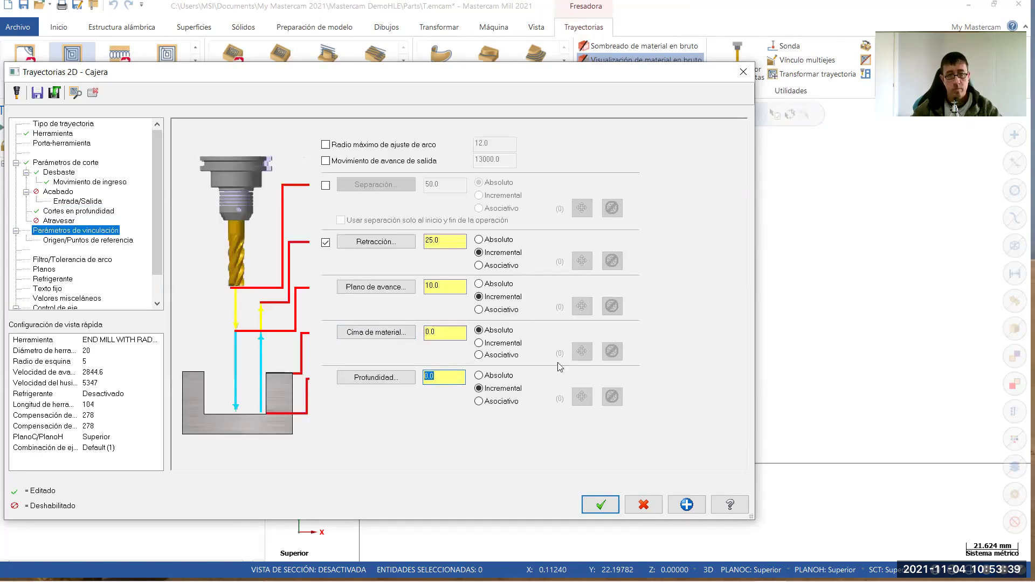
pyautogui.click(507, 284)
pyautogui.click(494, 240)
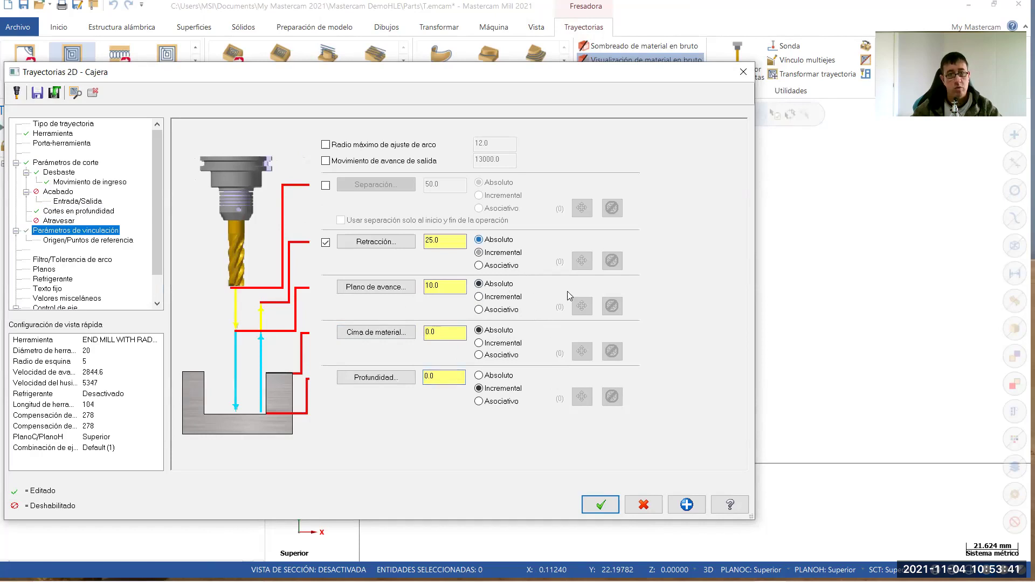
pyautogui.click(478, 376)
pyautogui.write('-2')
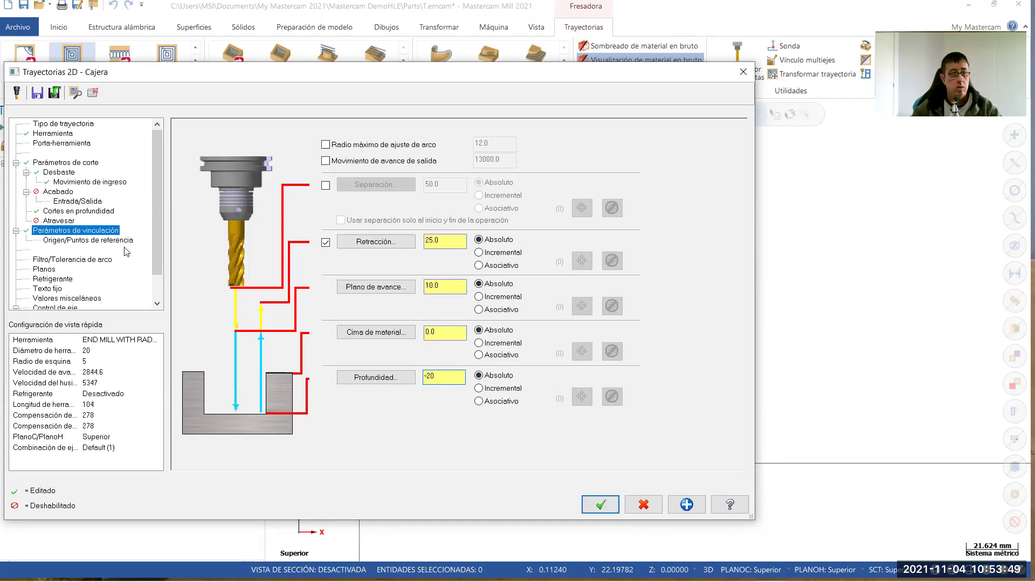
pyautogui.click(599, 504)
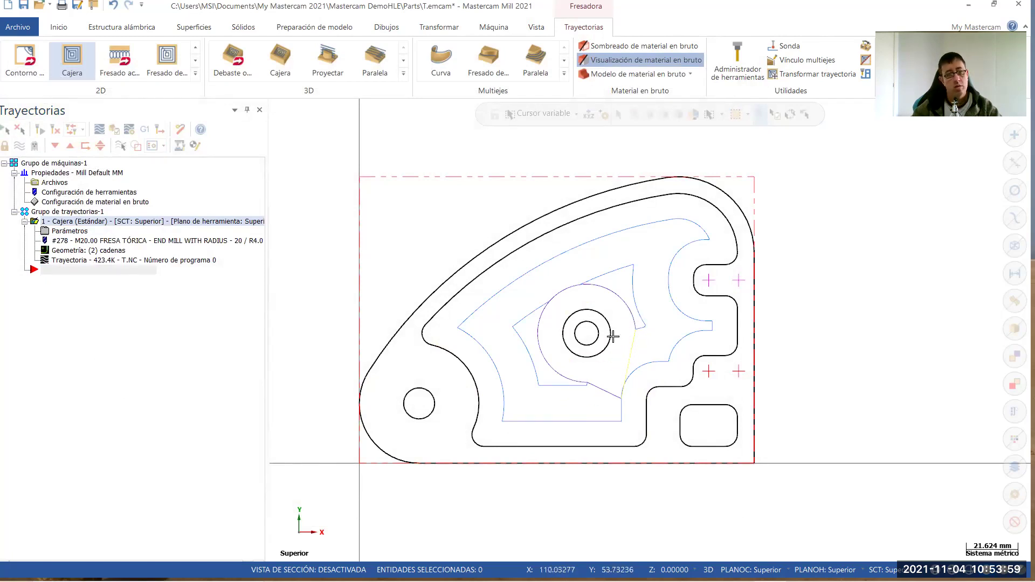
# Regenerate the edited pocket toolpath
pyautogui.click(113, 134)
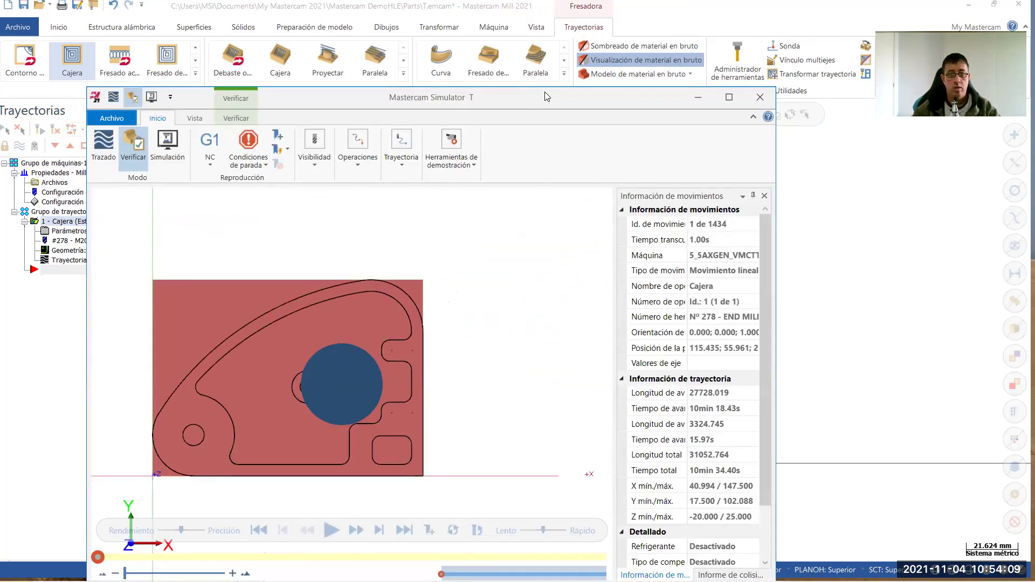
# Run the full 1434-move verification in the maximized Simulator, then close it
pyautogui.click(729, 98)
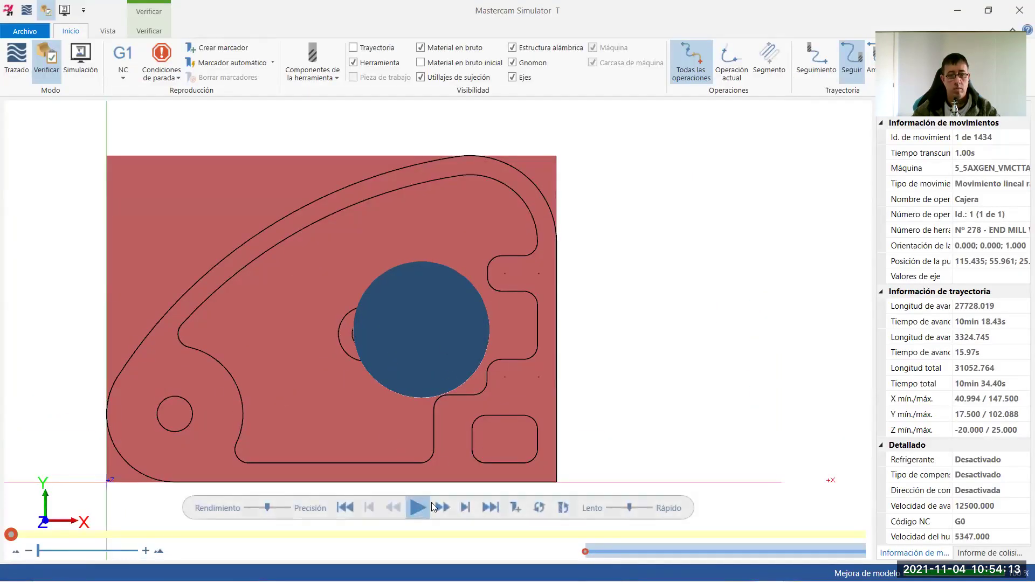
pyautogui.click(419, 507)
pyautogui.rightClick(643, 333)
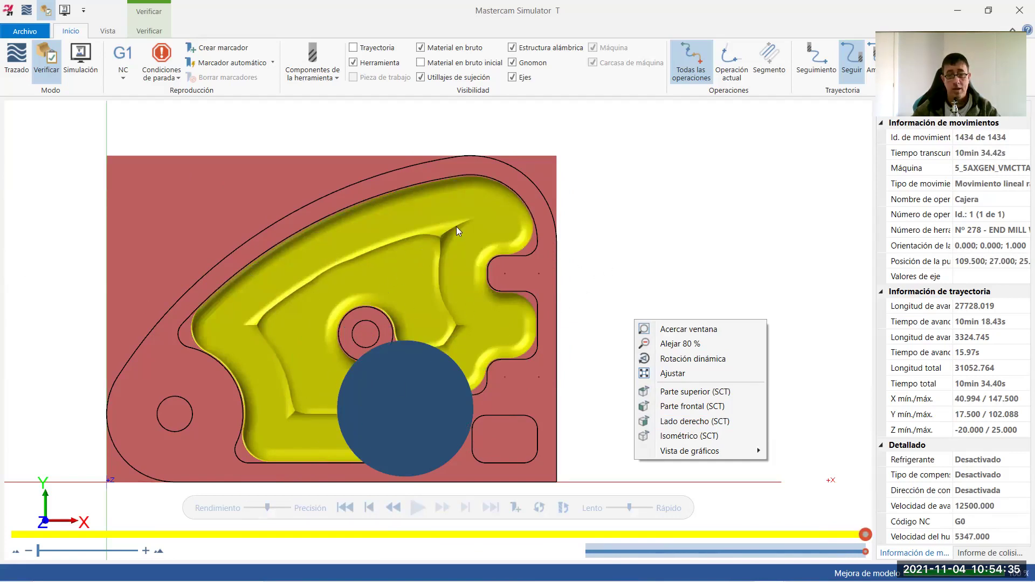
pyautogui.click(1020, 11)
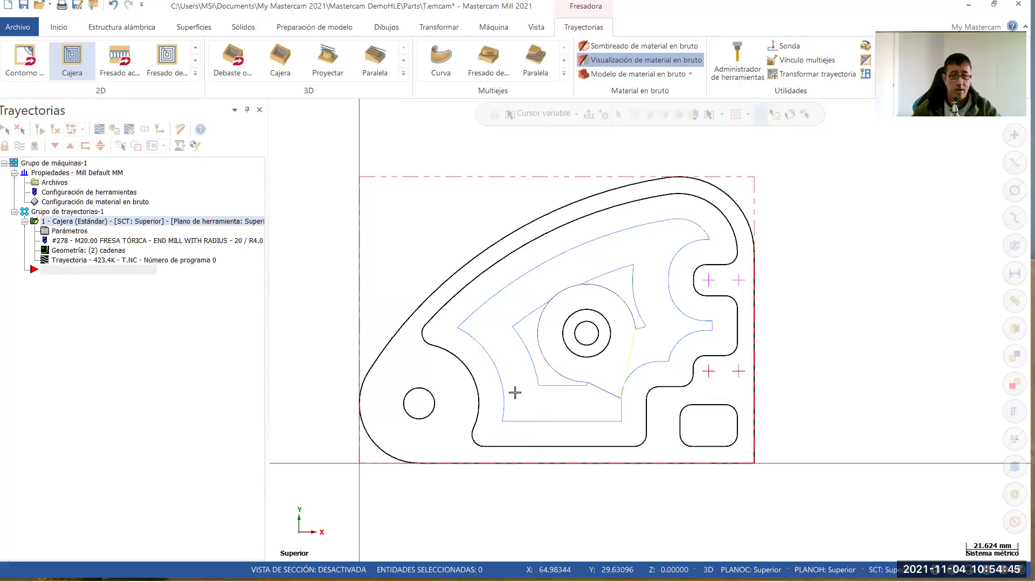
# Set the pocket roughing stepover to 50% (10.0 distance)
pyautogui.click(76, 233)
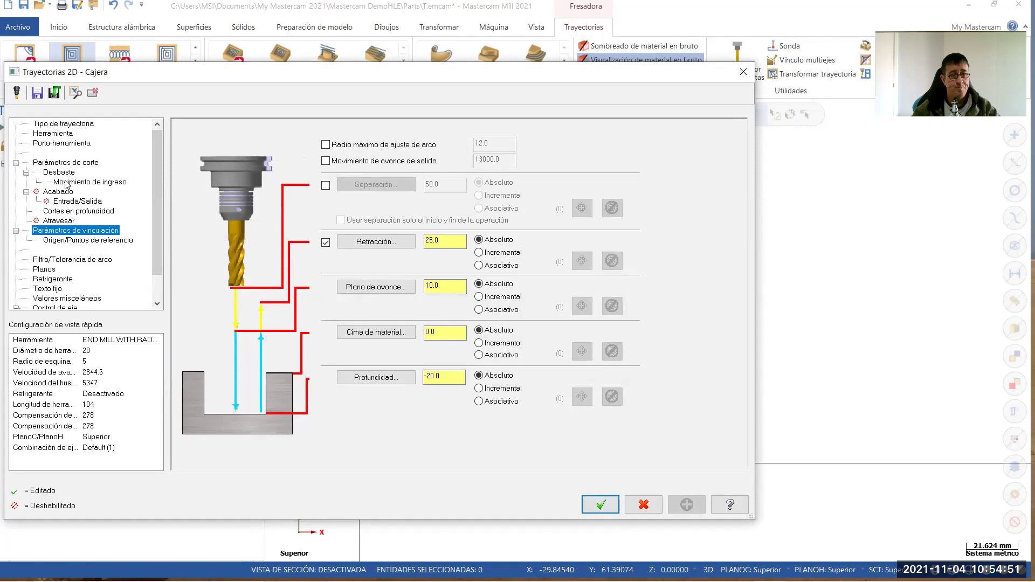
pyautogui.click(64, 163)
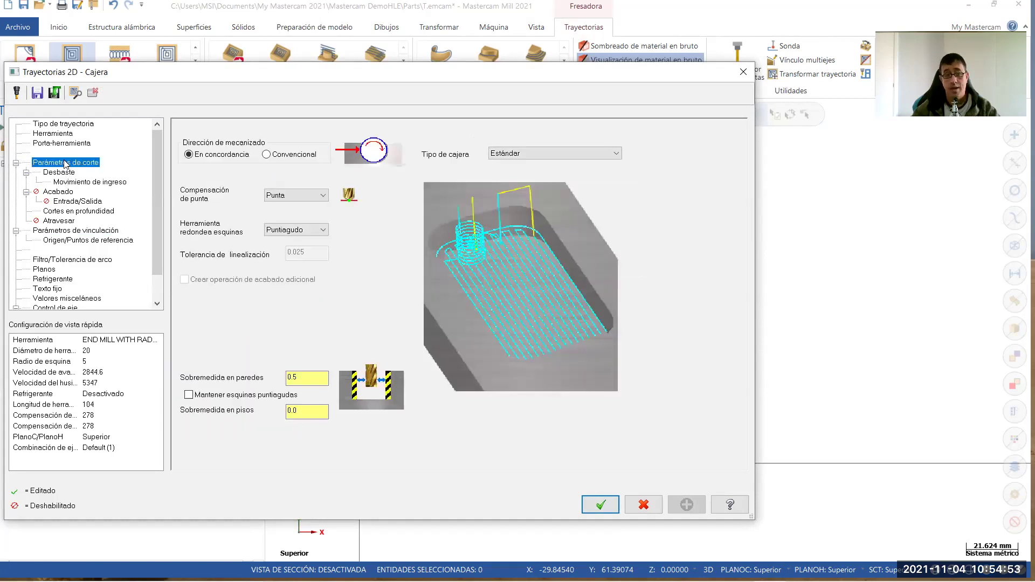
pyautogui.click(59, 192)
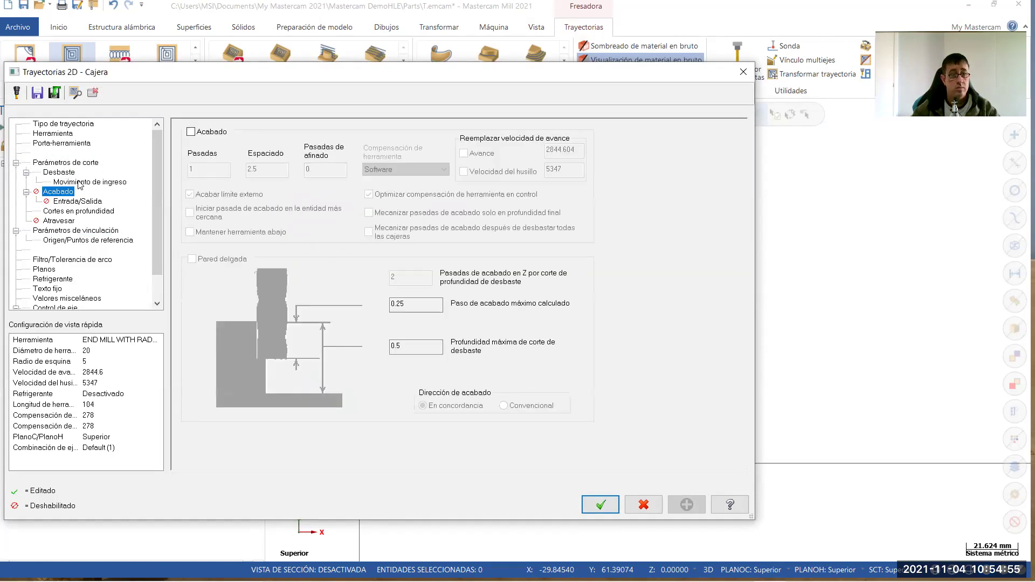
pyautogui.click(73, 181)
pyautogui.click(61, 172)
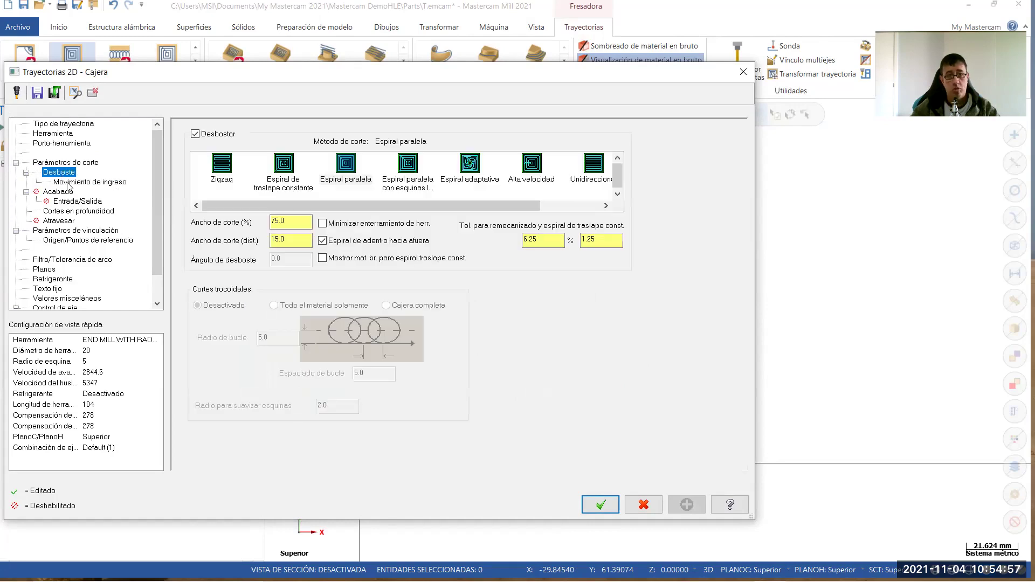
pyautogui.doubleClick(286, 221)
pyautogui.write('50')
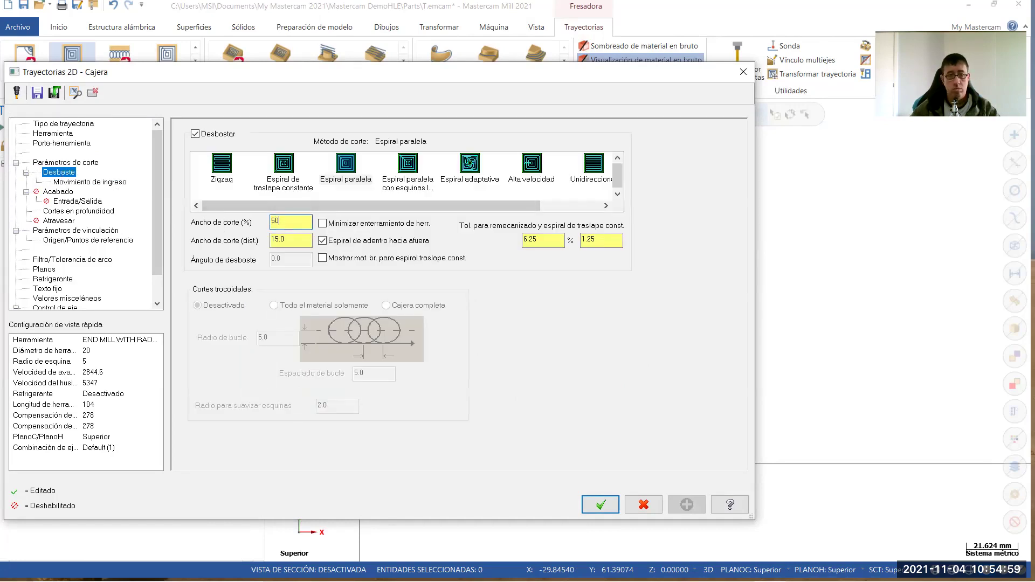
pyautogui.press('Tab')
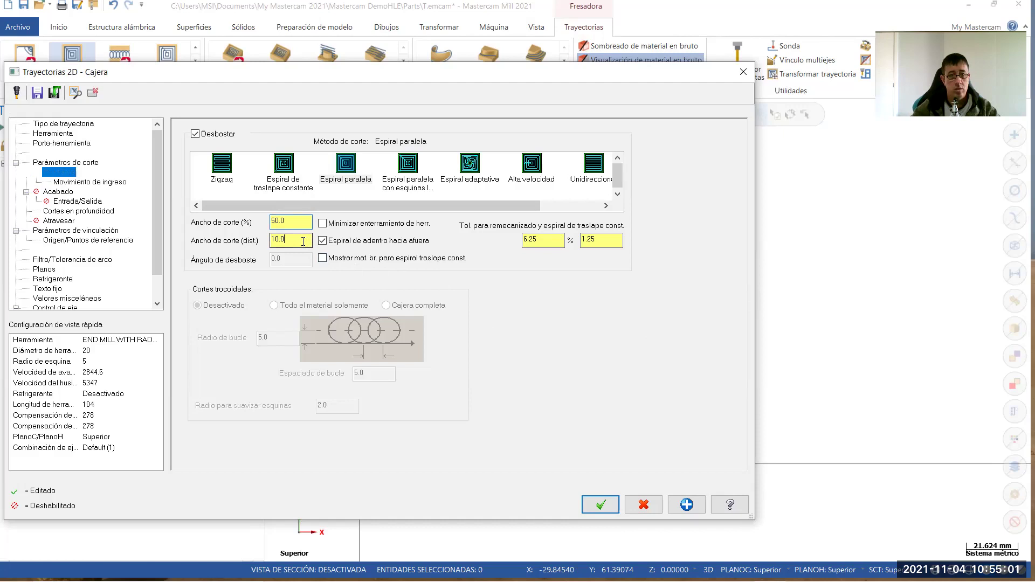
# Accept the parameters, regenerate the pocket toolpath and verify it in Mastercam Simulator
pyautogui.click(607, 508)
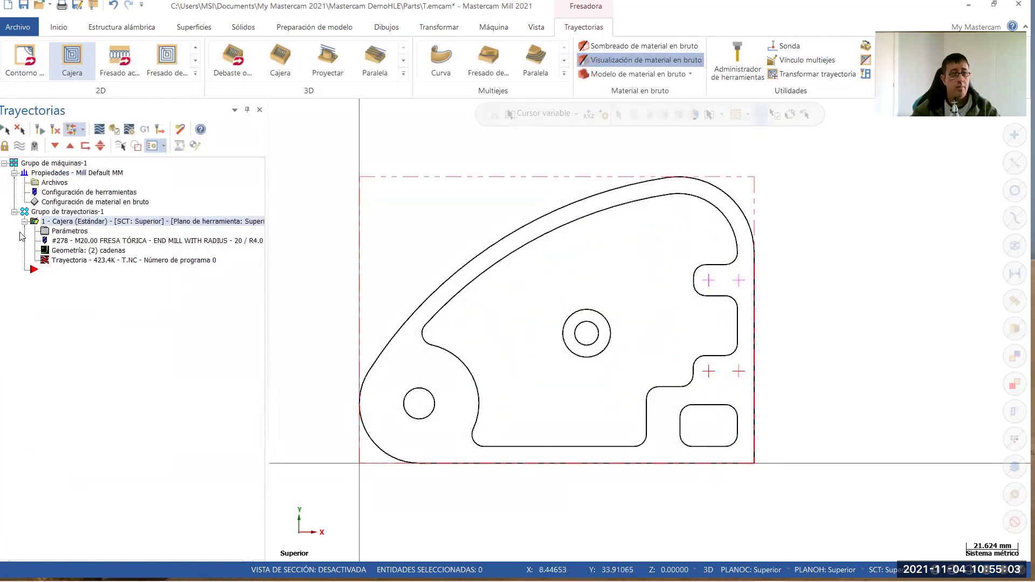
pyautogui.click(52, 145)
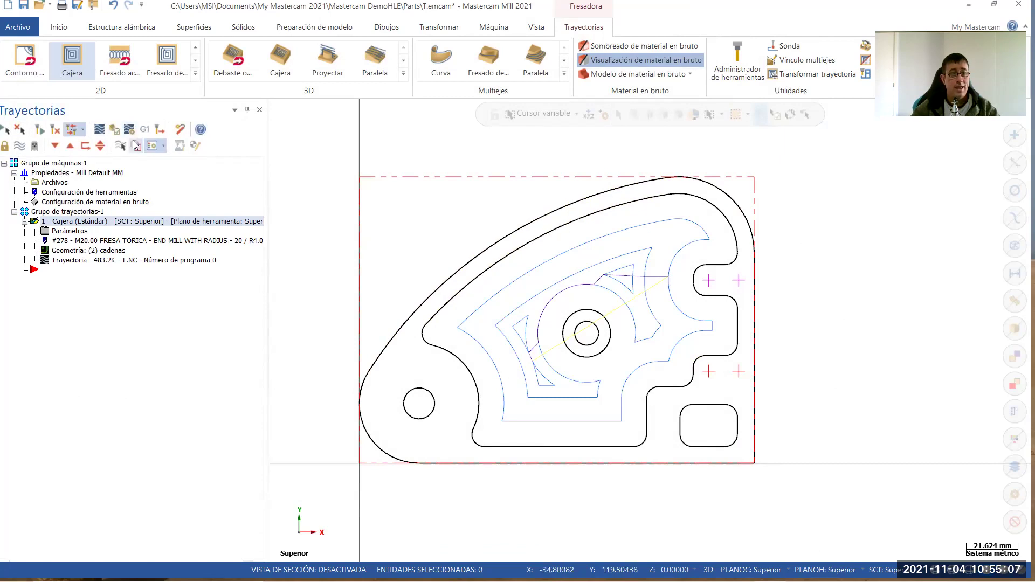
pyautogui.click(114, 132)
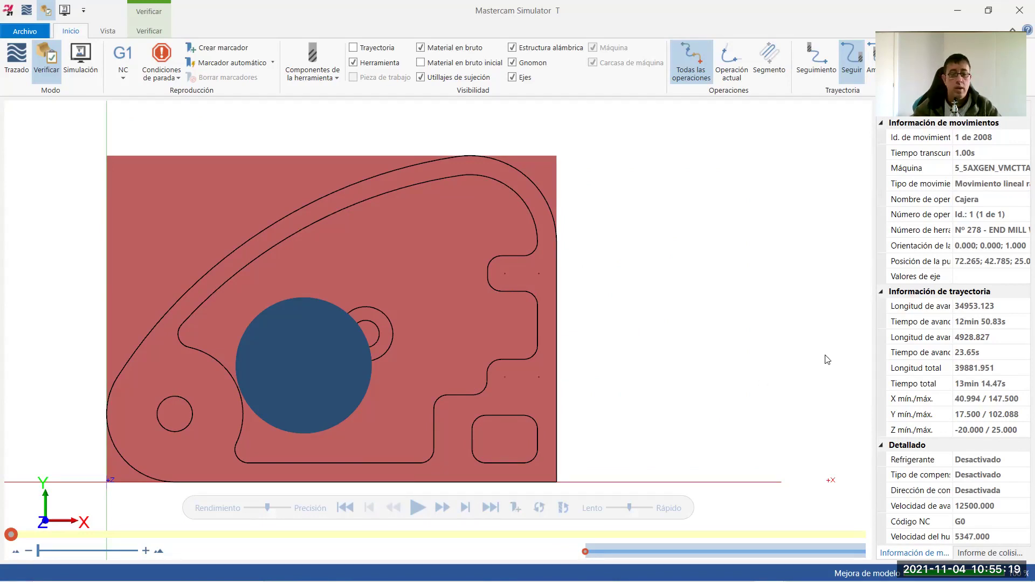
# Play the revised pocket simulation and tilt the stock to view the pocket in 3D
pyautogui.click(413, 509)
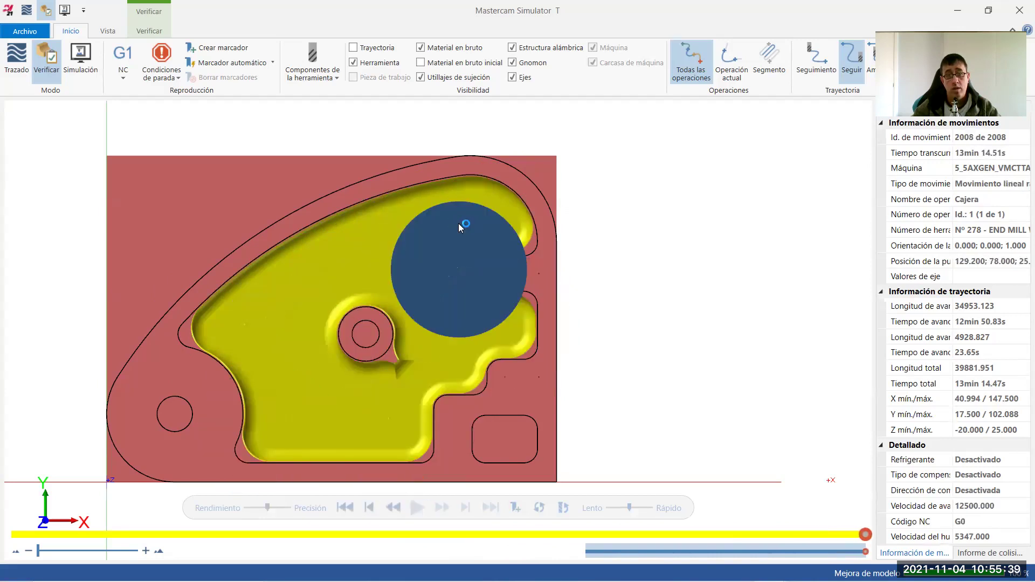
pyautogui.moveTo(466, 317); pyautogui.dragTo(562, 431, button='middle')
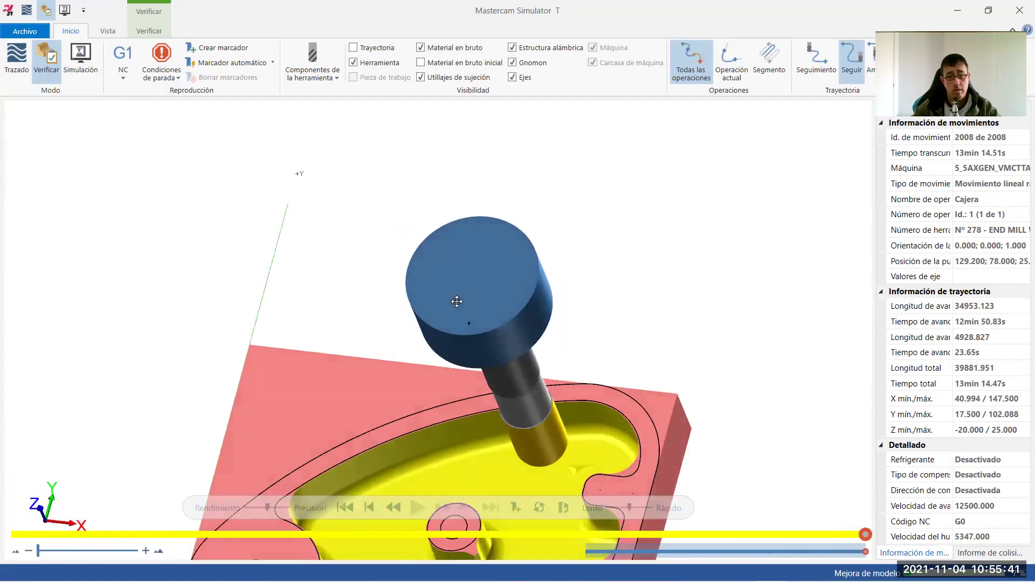
pyautogui.scroll(5, 576, 477)
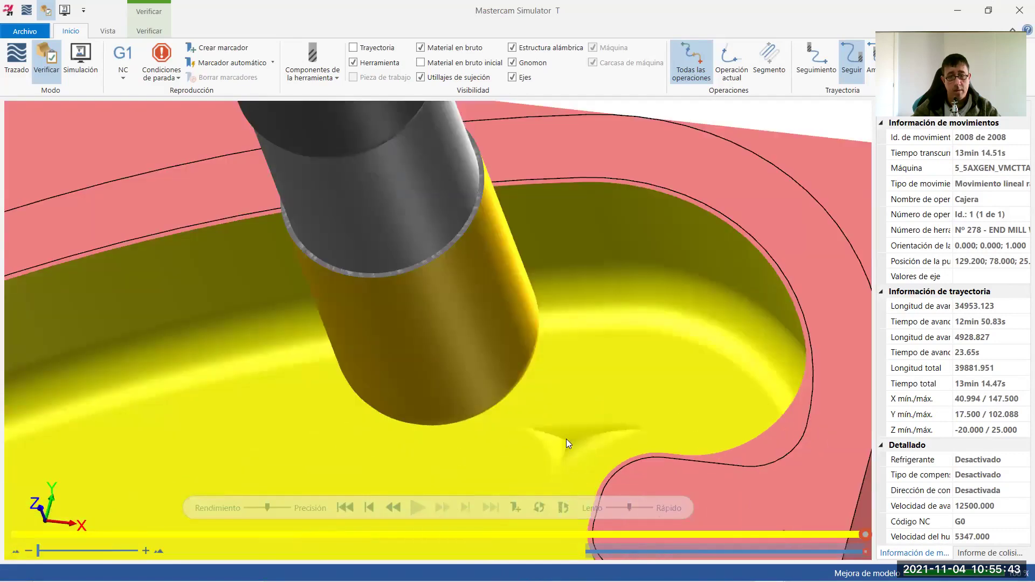
pyautogui.scroll(-2, 473, 287)
pyautogui.scroll(-2, 497, 298)
pyautogui.scroll(-2, 472, 318)
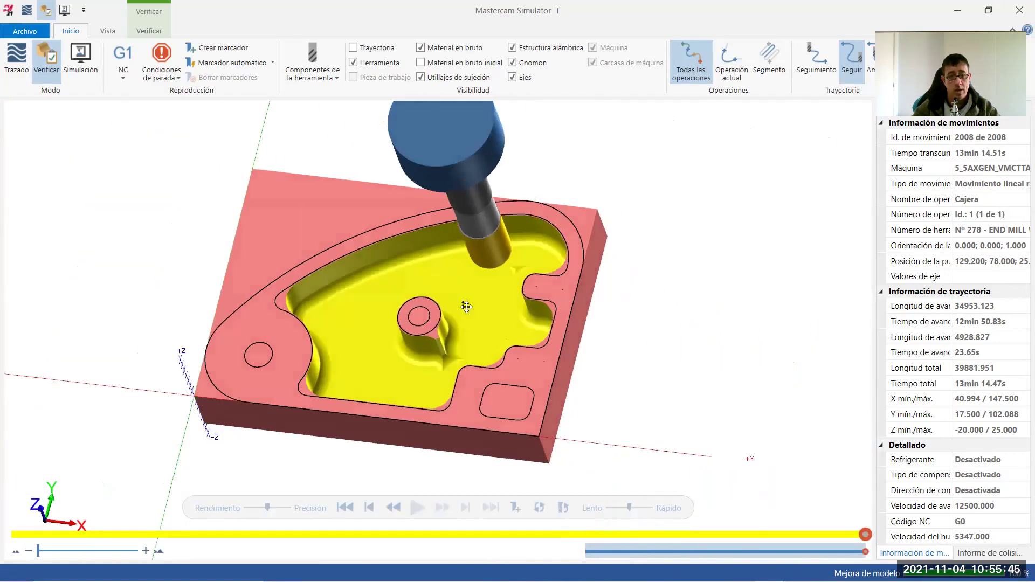
# Orbit and zoom the simulated part, then close the Simulator and rotate the Mill view
pyautogui.moveTo(467, 306); pyautogui.dragTo(458, 365, button='middle')
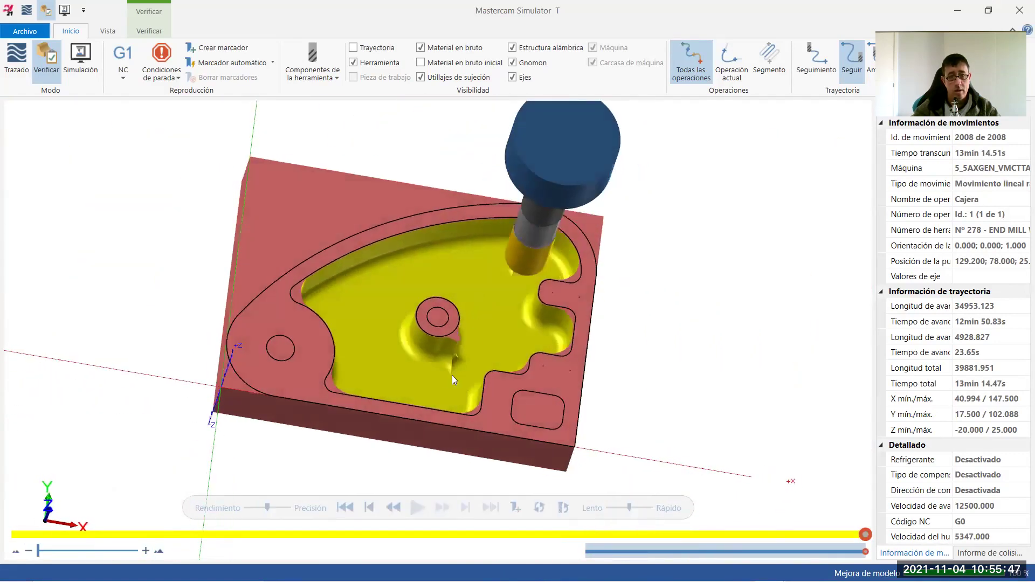
pyautogui.scroll(4, 451, 376)
pyautogui.scroll(-5, 540, 341)
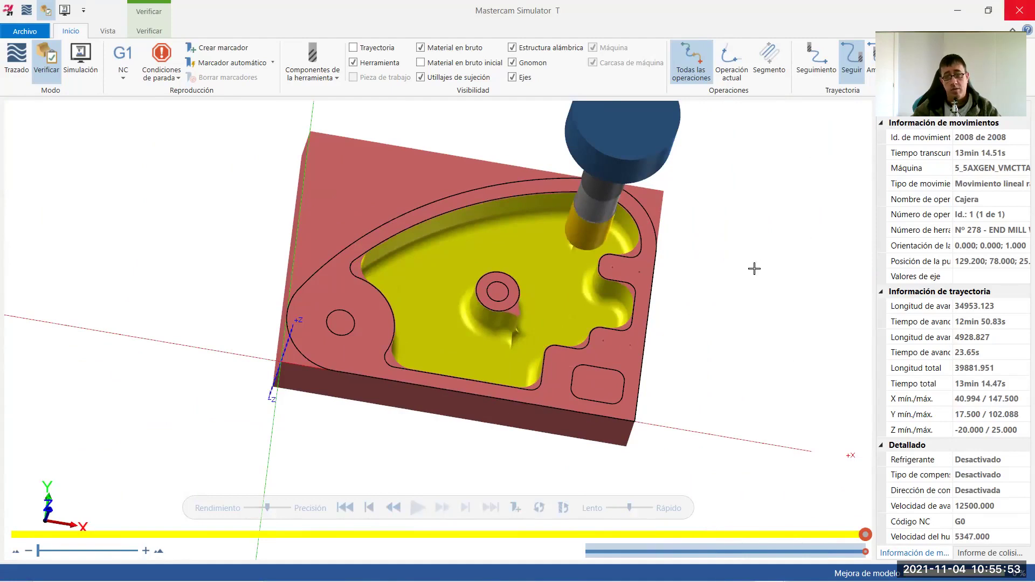
pyautogui.click(1019, 10)
pyautogui.moveTo(744, 284); pyautogui.dragTo(716, 342, button='middle')
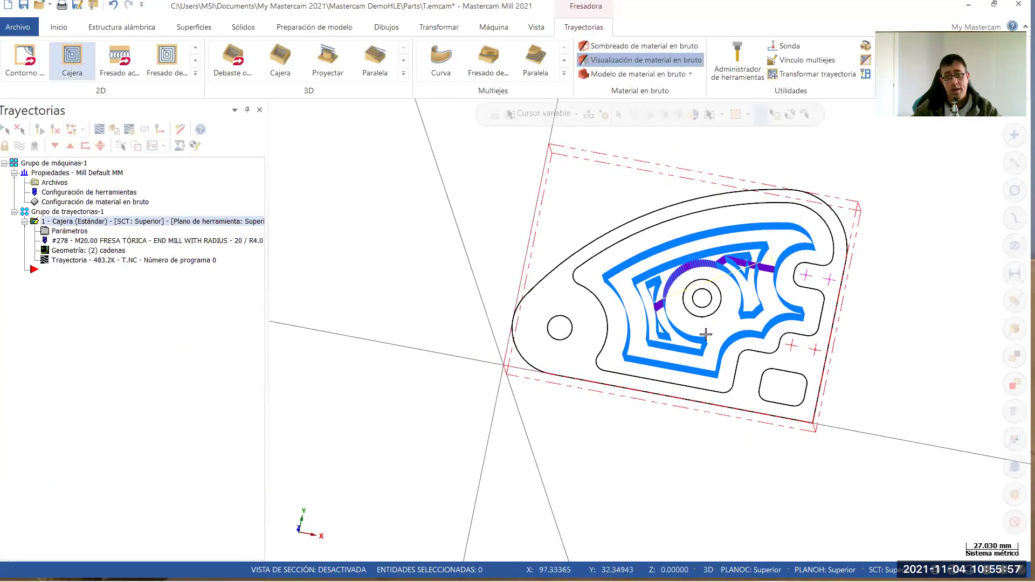
# Switch pocket roughing to Espiral de traslape constante, regenerate, and verify it in Simulator
pyautogui.click(65, 233)
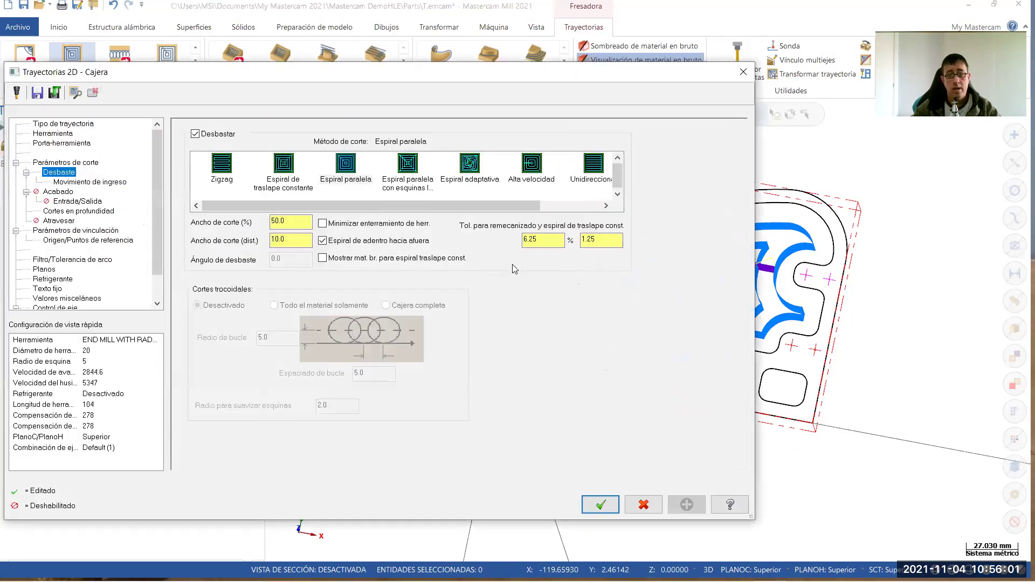
pyautogui.click(289, 186)
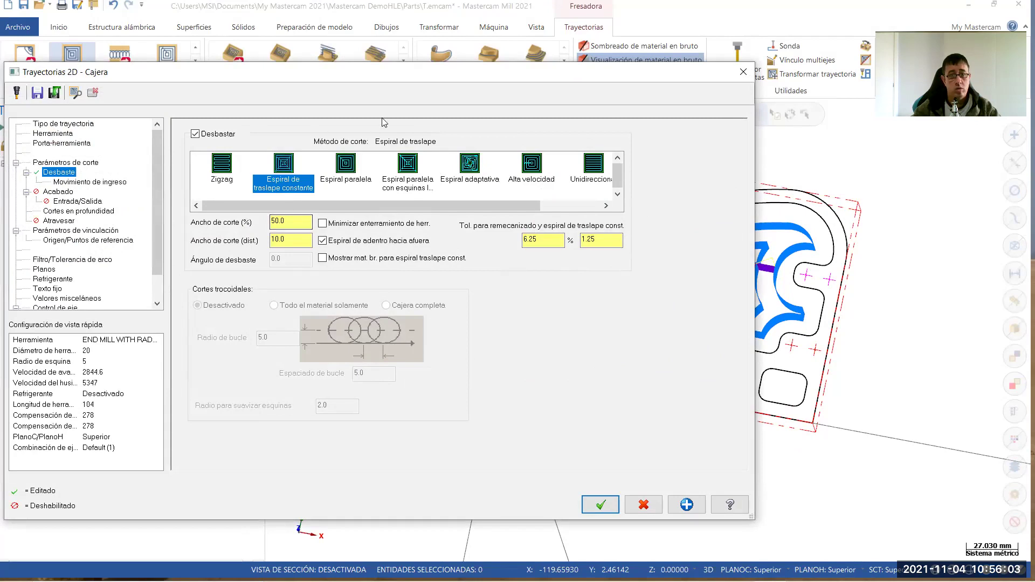
pyautogui.click(601, 507)
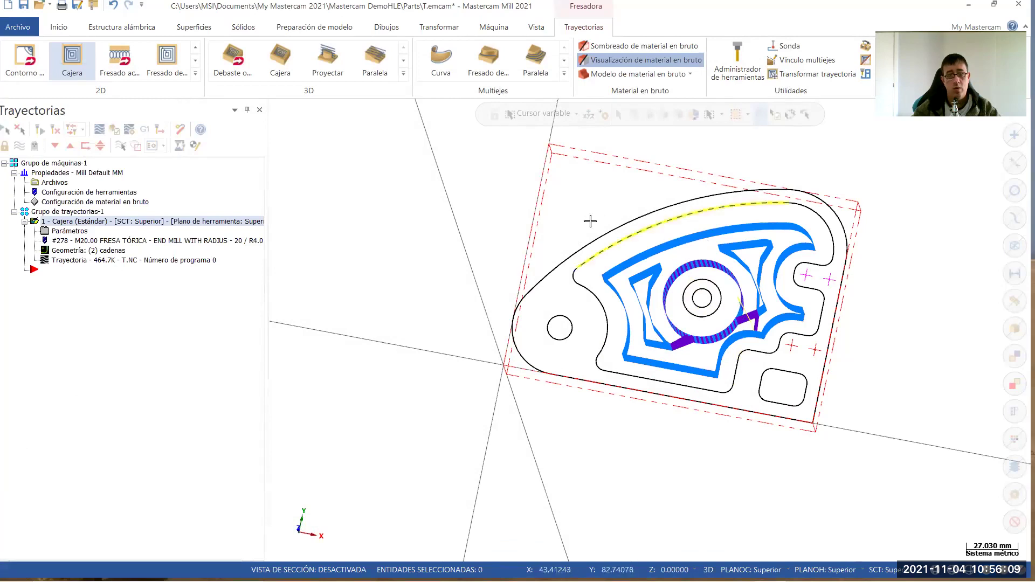
pyautogui.click(120, 131)
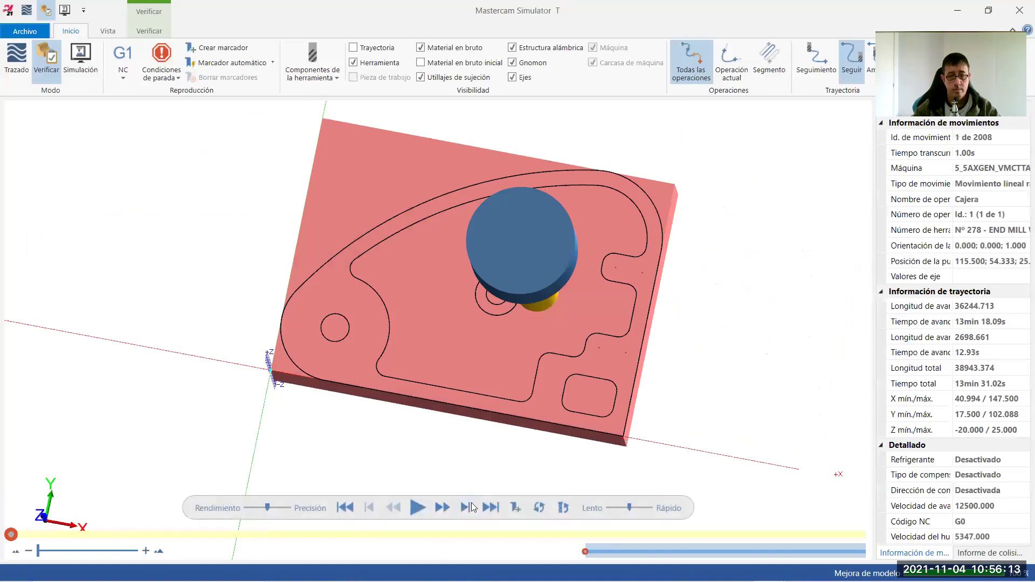
# Play the spiral pocket through all 2008 moves, inspect the boss closely, then close Simulator
pyautogui.click(418, 507)
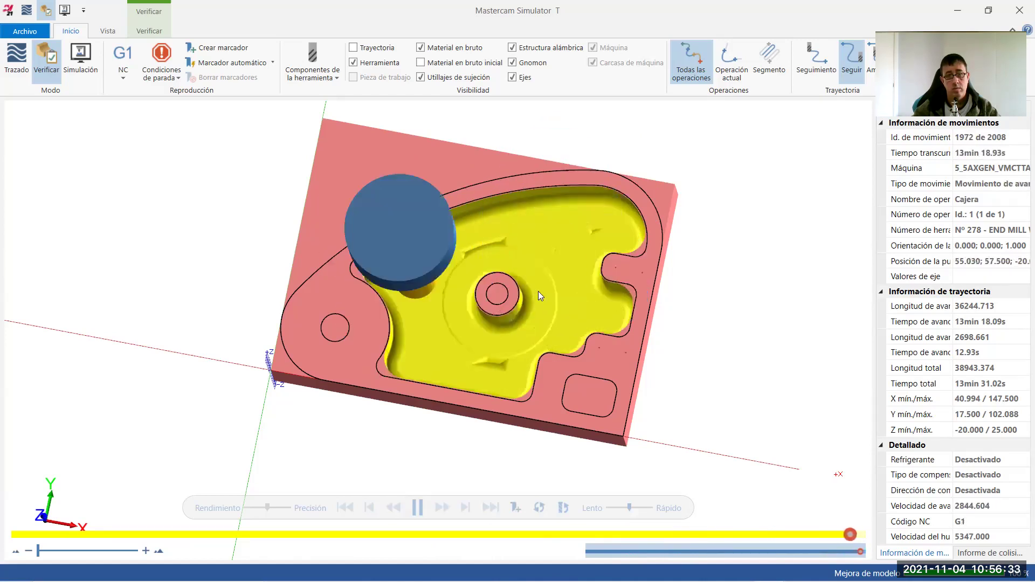
pyautogui.moveTo(600, 335); pyautogui.dragTo(624, 317, button='middle')
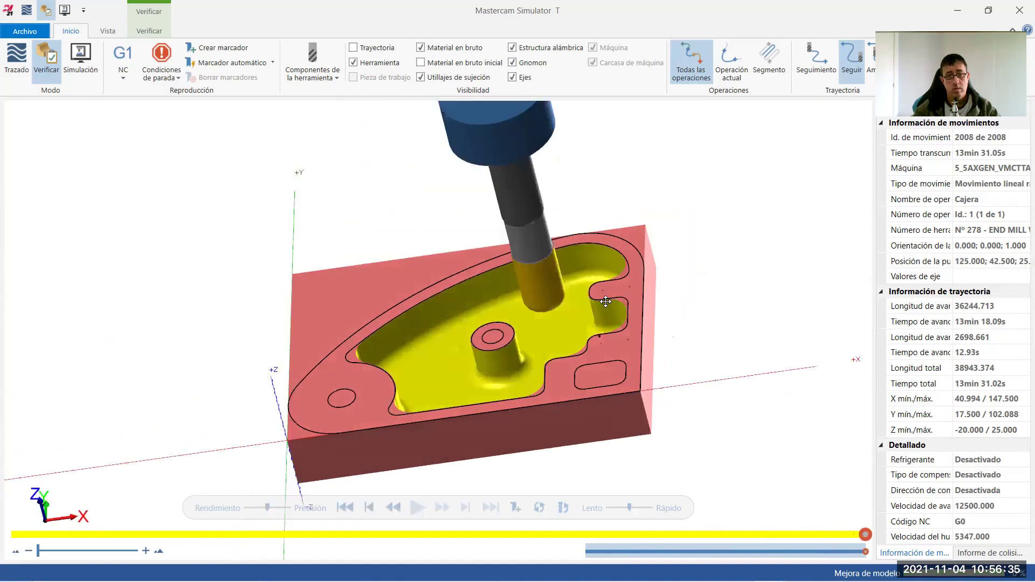
pyautogui.scroll(2, 513, 390)
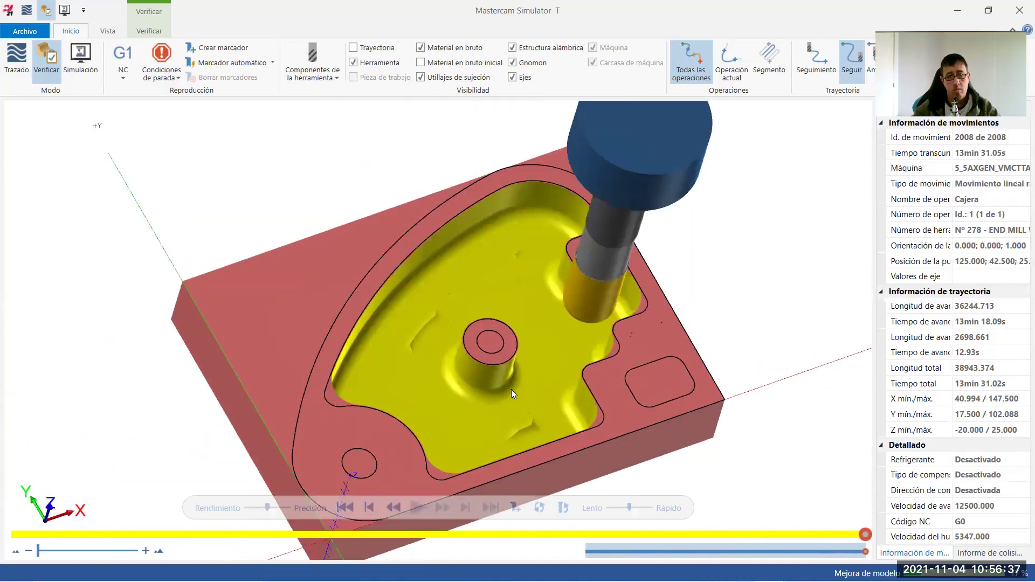
pyautogui.scroll(5, 513, 389)
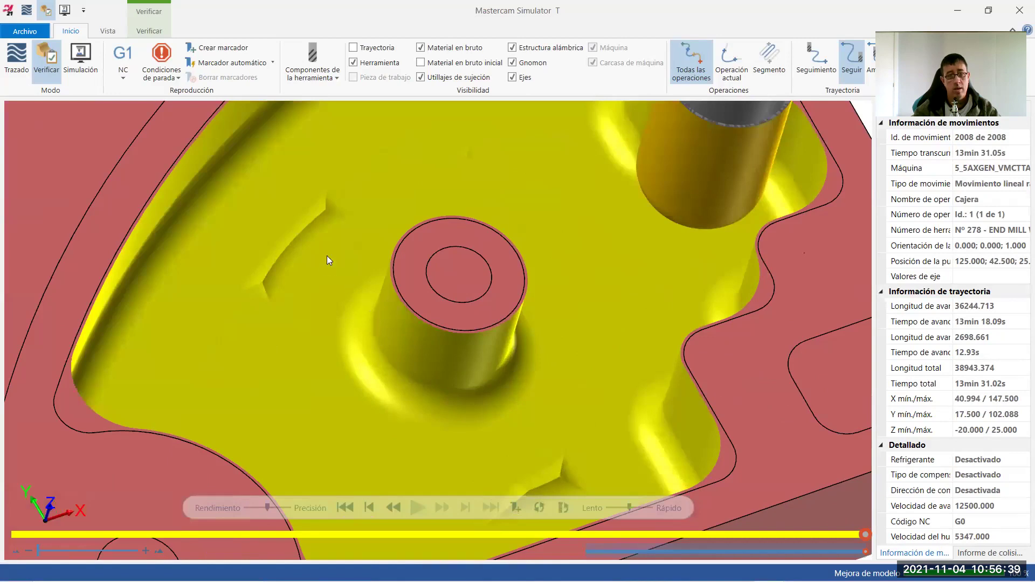
pyautogui.scroll(-3, 325, 364)
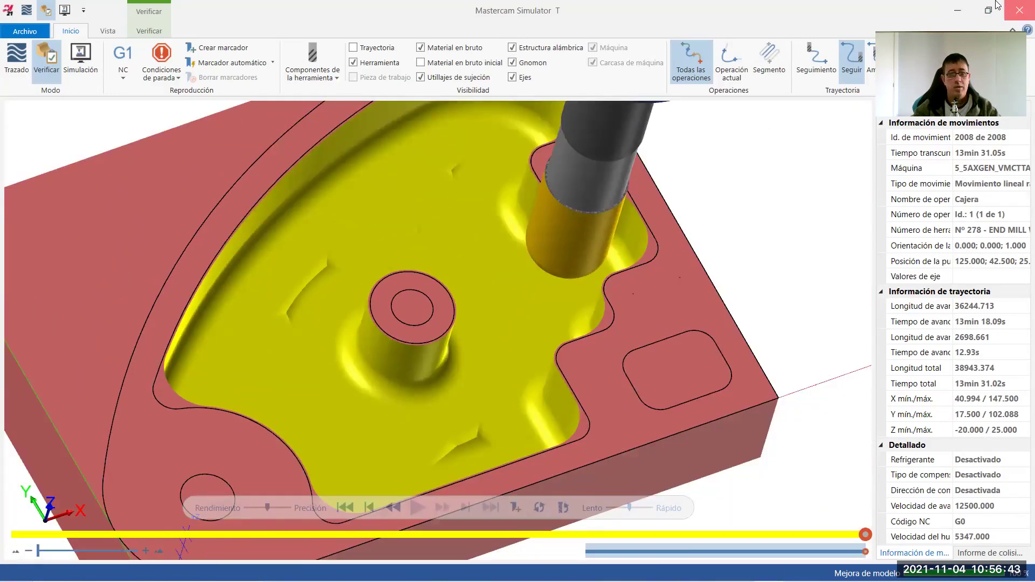
pyautogui.click(1019, 10)
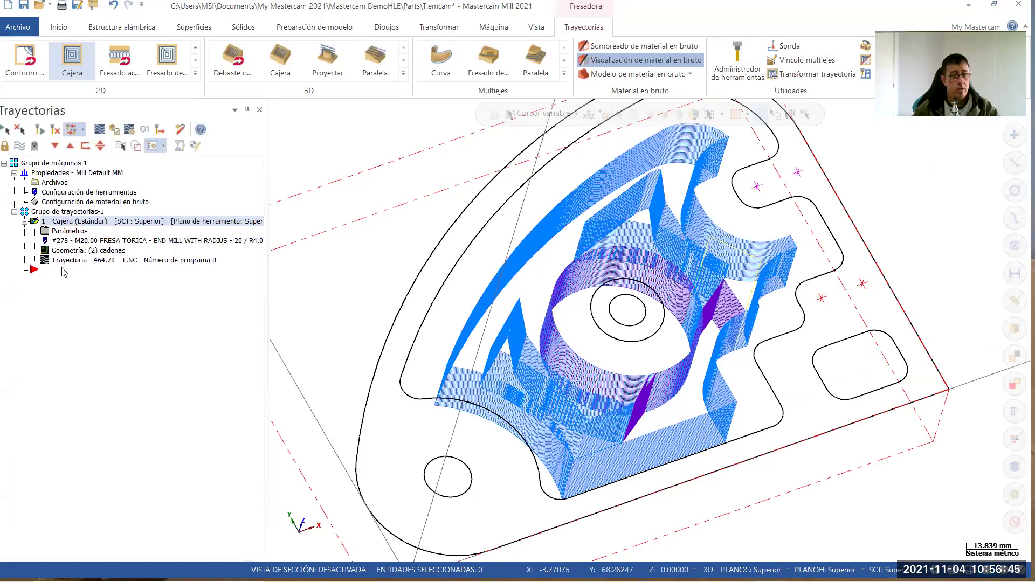
# Copy the Cajera pocket operation and paste it as operation 2
pyautogui.rightClick(54, 229)
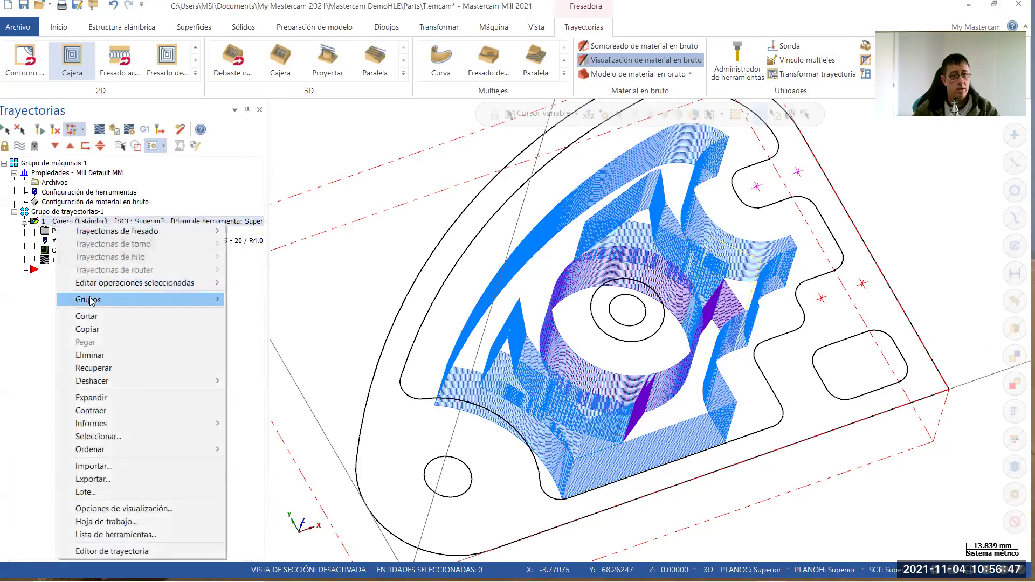
pyautogui.click(86, 329)
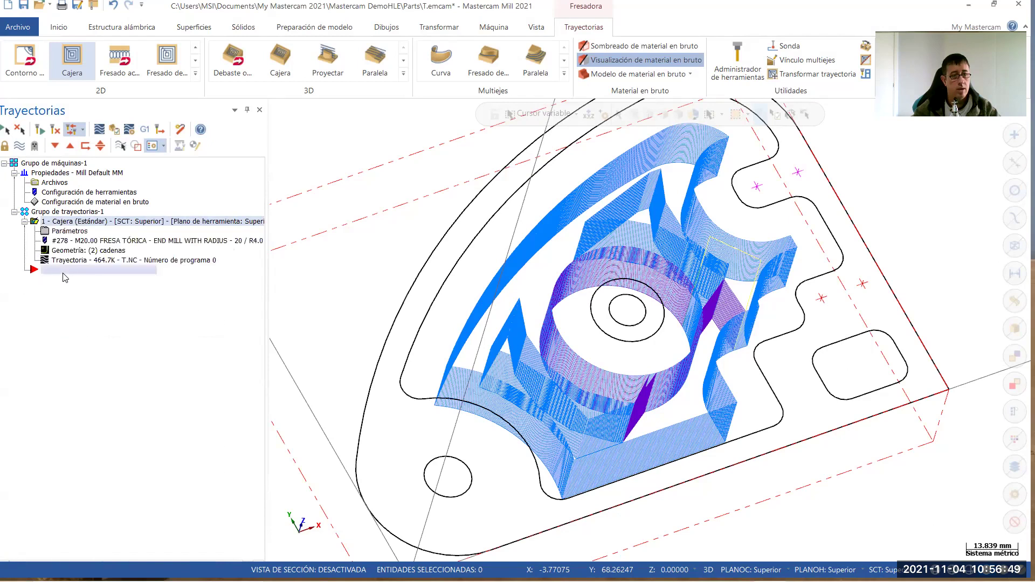
pyautogui.rightClick(64, 277)
pyautogui.click(97, 367)
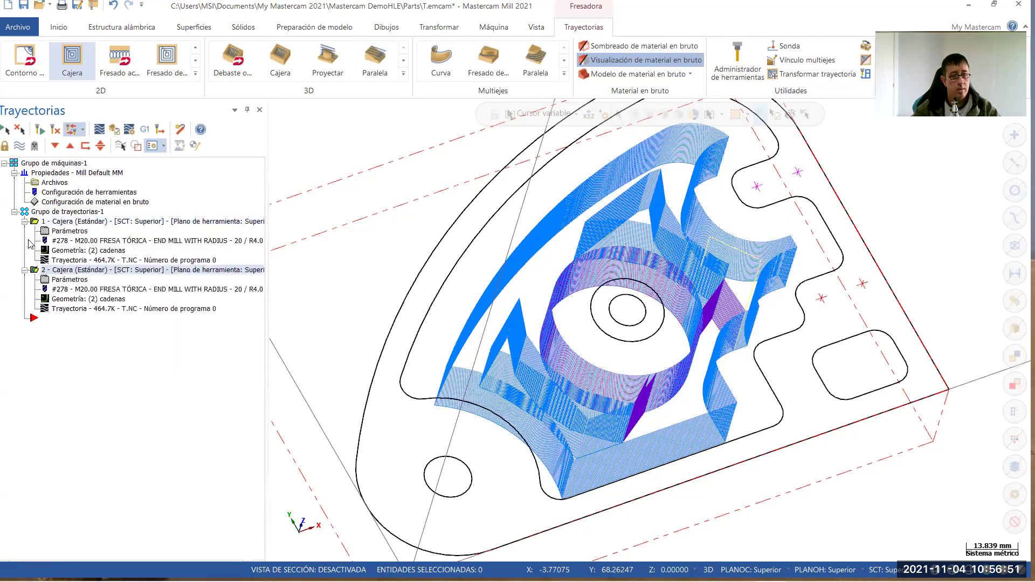
# Give operation 2 a 20% stepover, regenerate it, and select the whole toolpath group
pyautogui.click(69, 280)
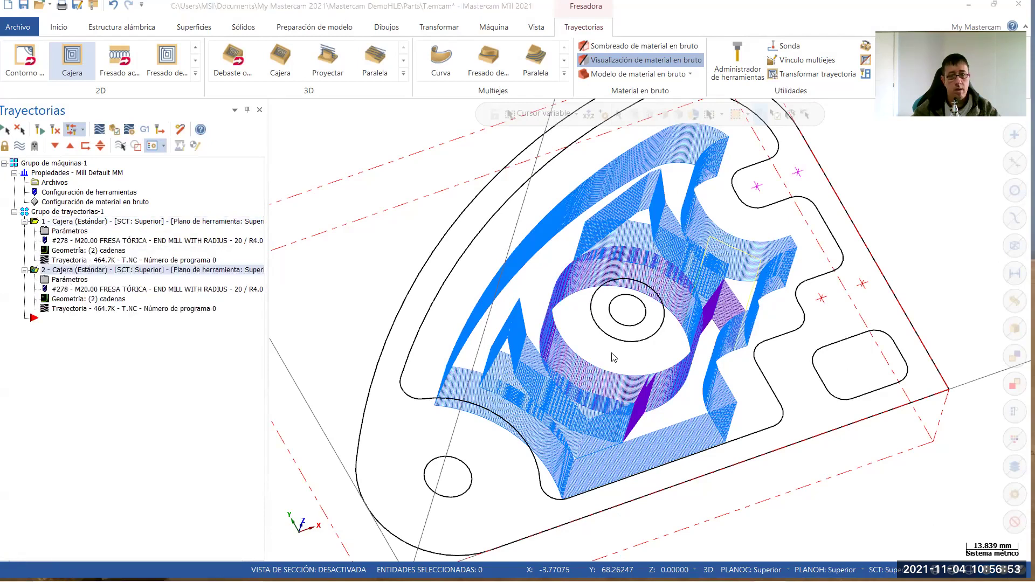
pyautogui.click(65, 232)
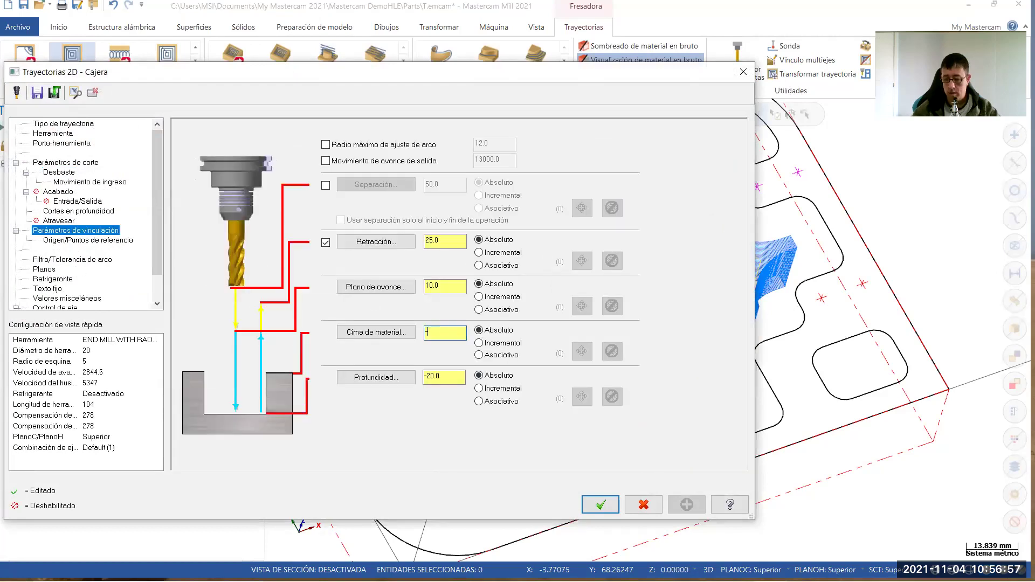
pyautogui.click(57, 173)
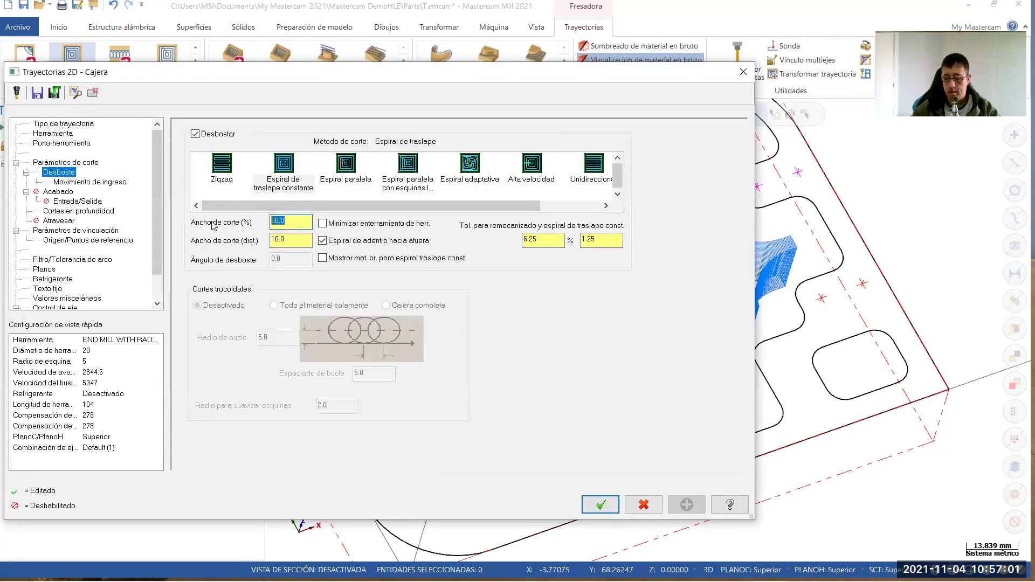
pyautogui.write('20')
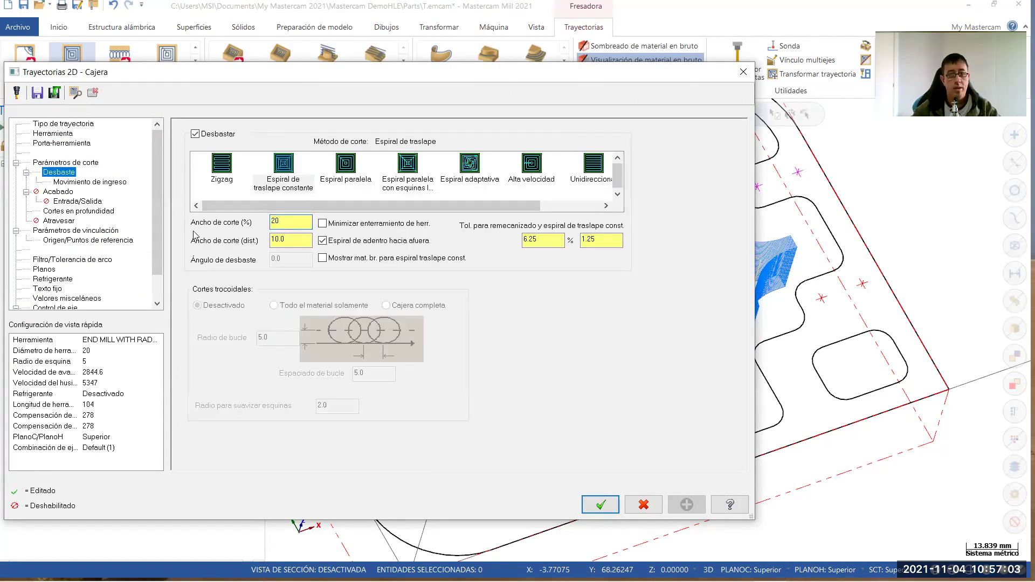
pyautogui.click(610, 506)
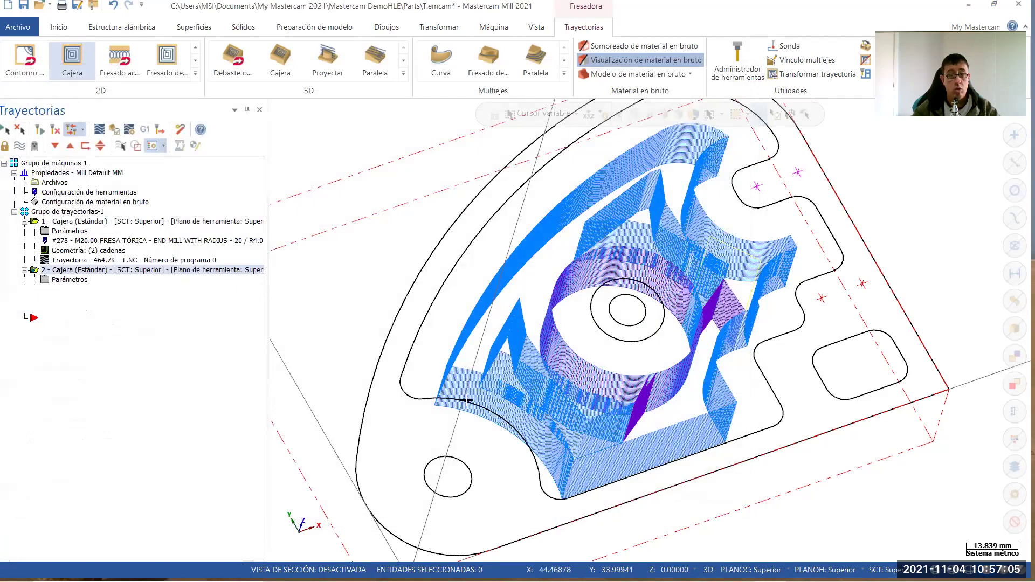
pyautogui.click(39, 130)
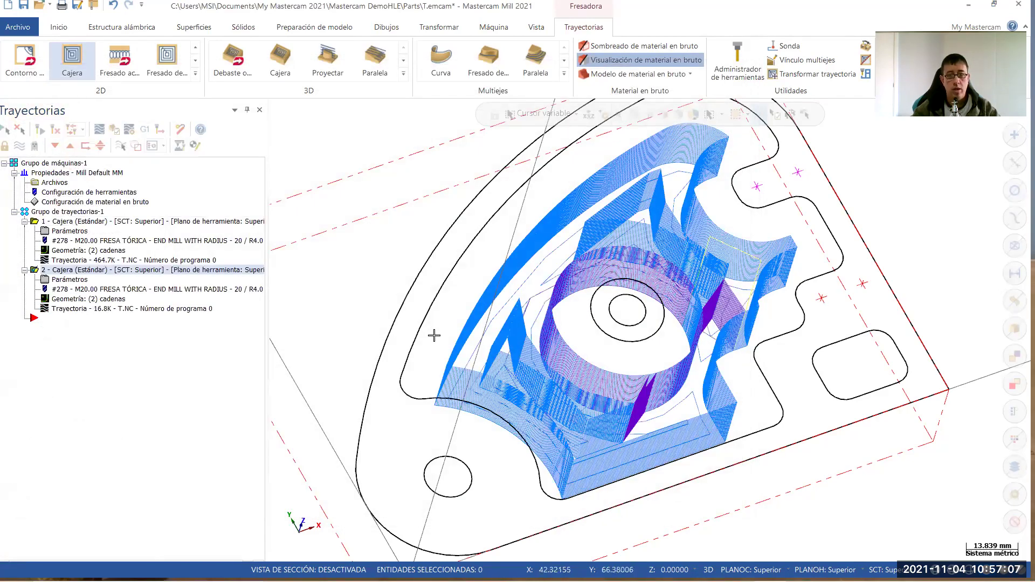
pyautogui.click(66, 212)
# Verify both pocket operations through all 2121 moves, then close the Simulator
pyautogui.click(113, 129)
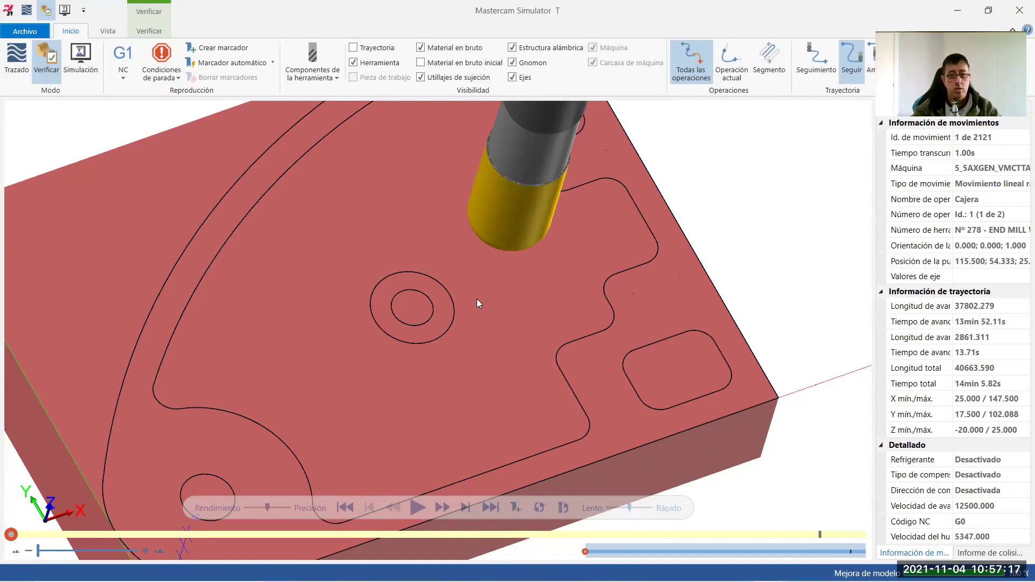
pyautogui.press('space')
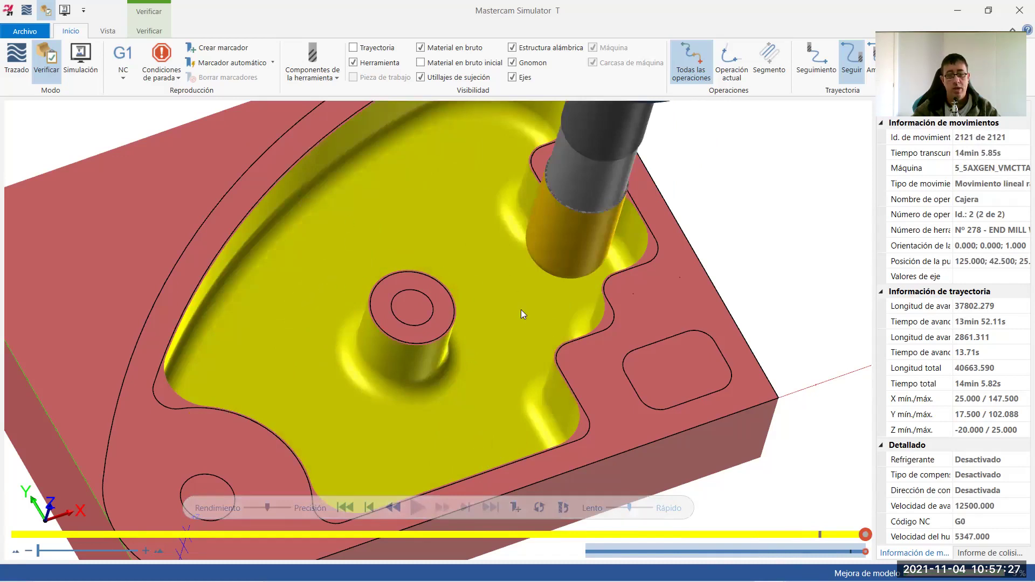
pyautogui.click(1013, 9)
# Set the first pocket's finishing depth cuts to 0, enable 0.1 floor stock, and accept
pyautogui.click(74, 230)
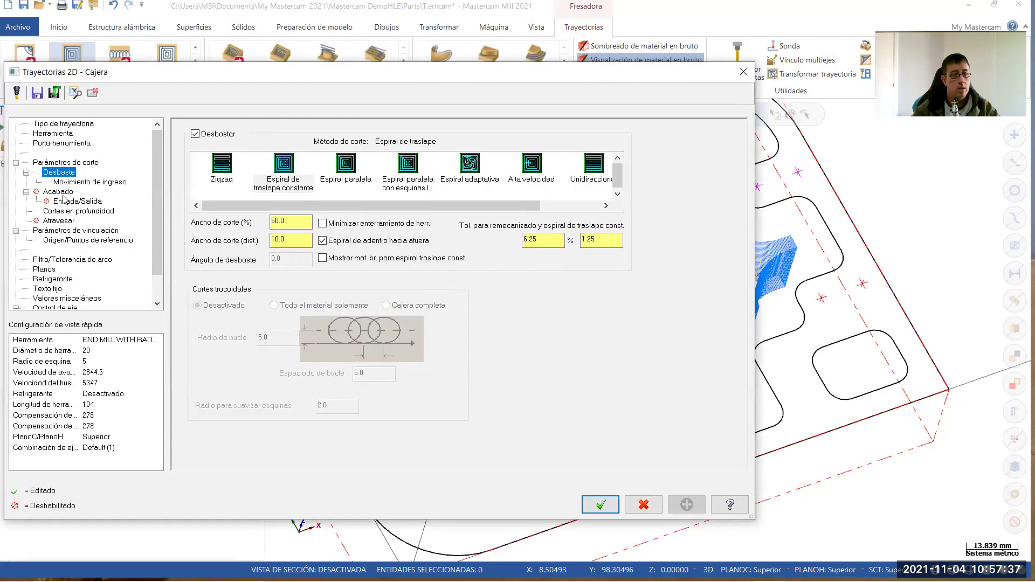
pyautogui.click(64, 211)
pyautogui.click(324, 189)
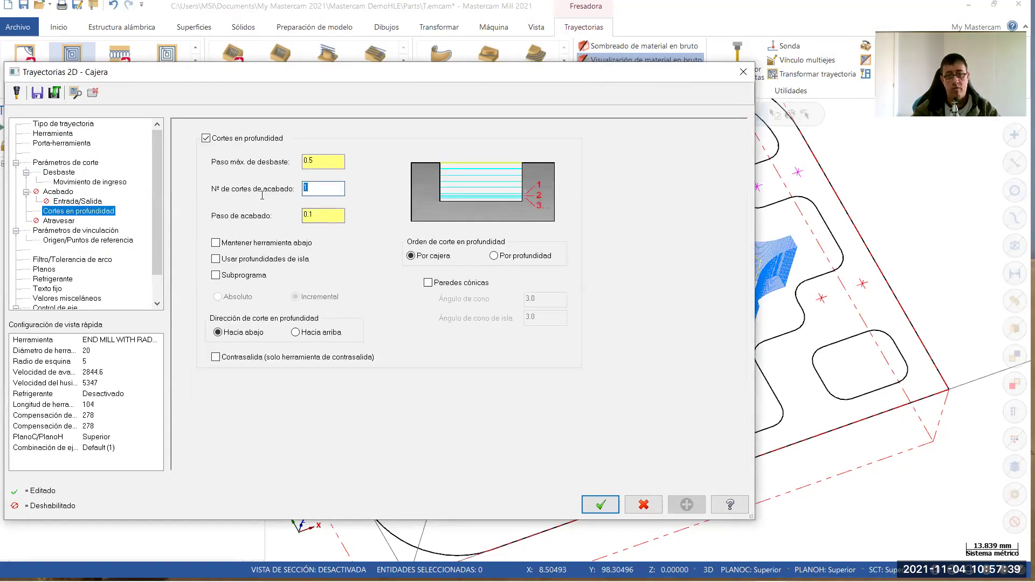
pyautogui.write('0')
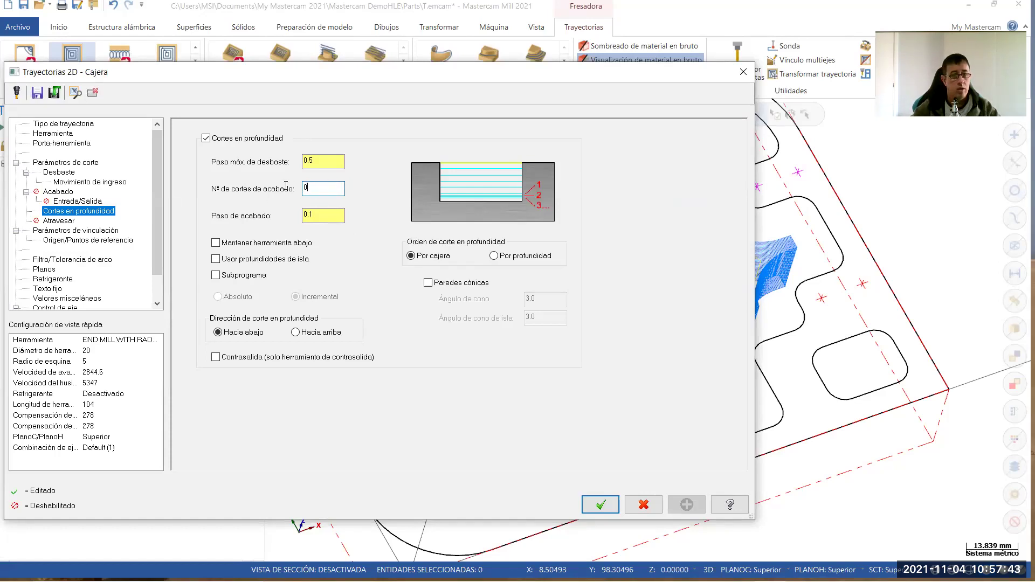
pyautogui.click(61, 163)
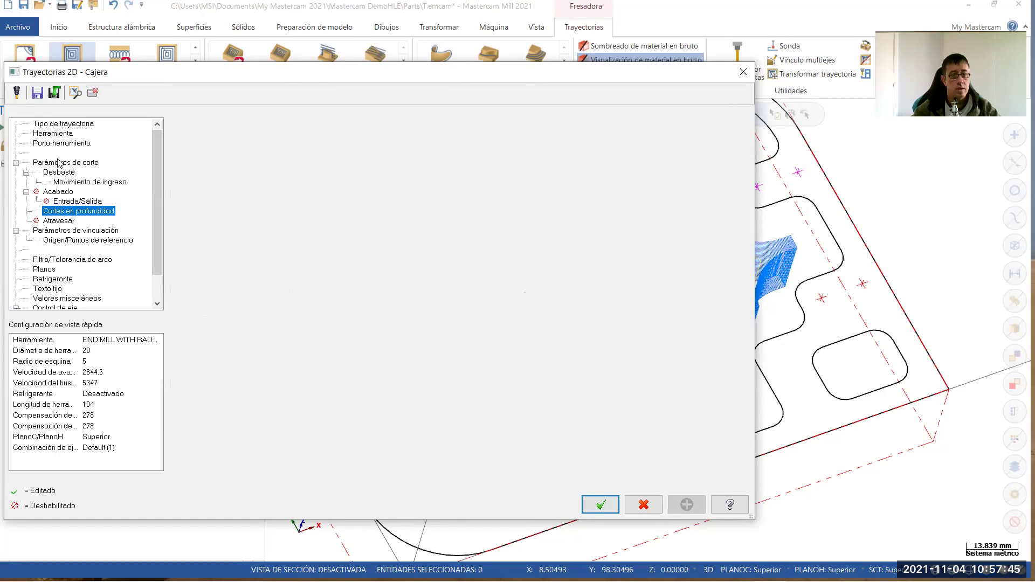
pyautogui.click(316, 414)
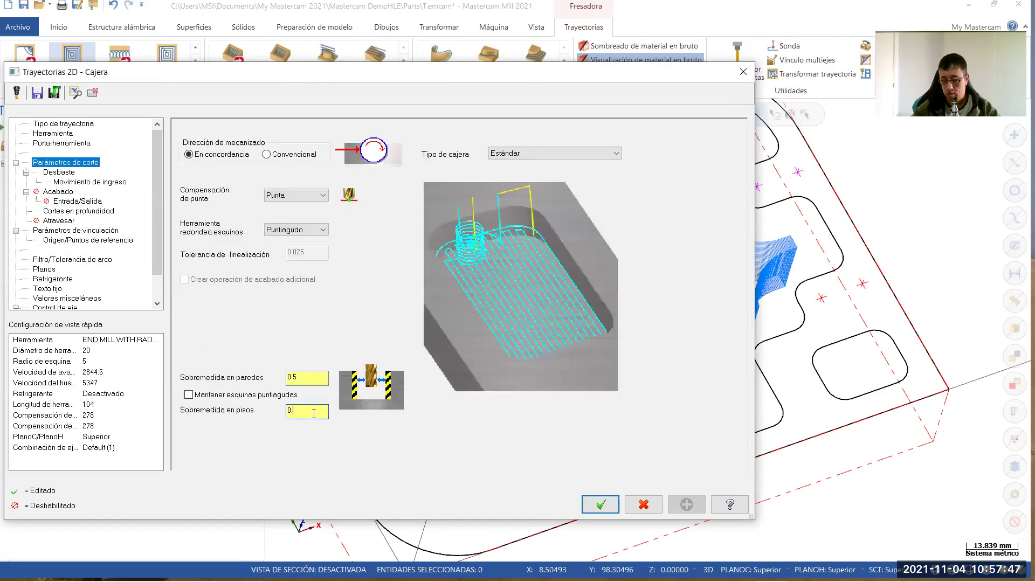
pyautogui.click(600, 505)
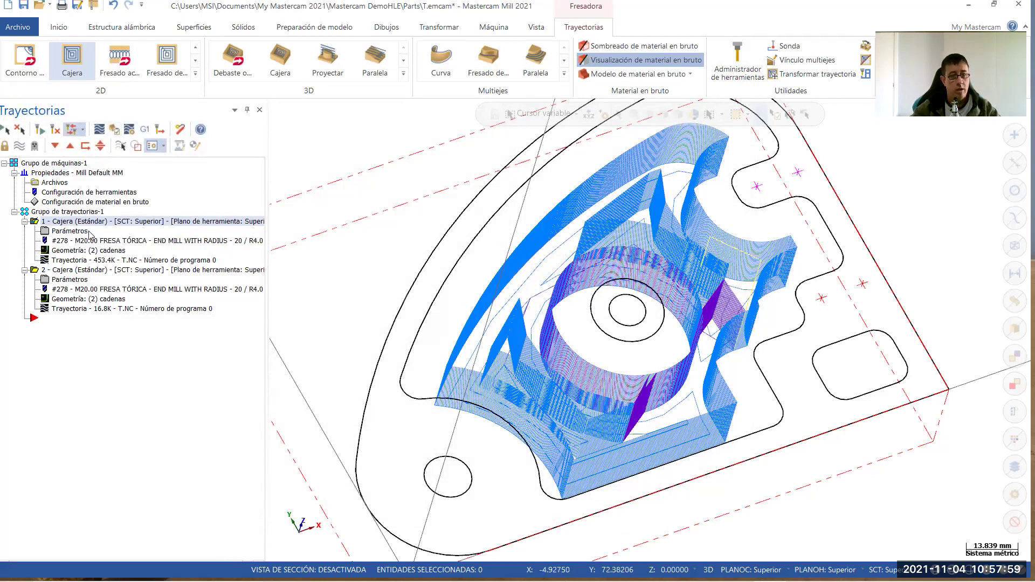
# Launch verification of the regenerated first pocket and orbit the stock to an isometric view
pyautogui.click(110, 132)
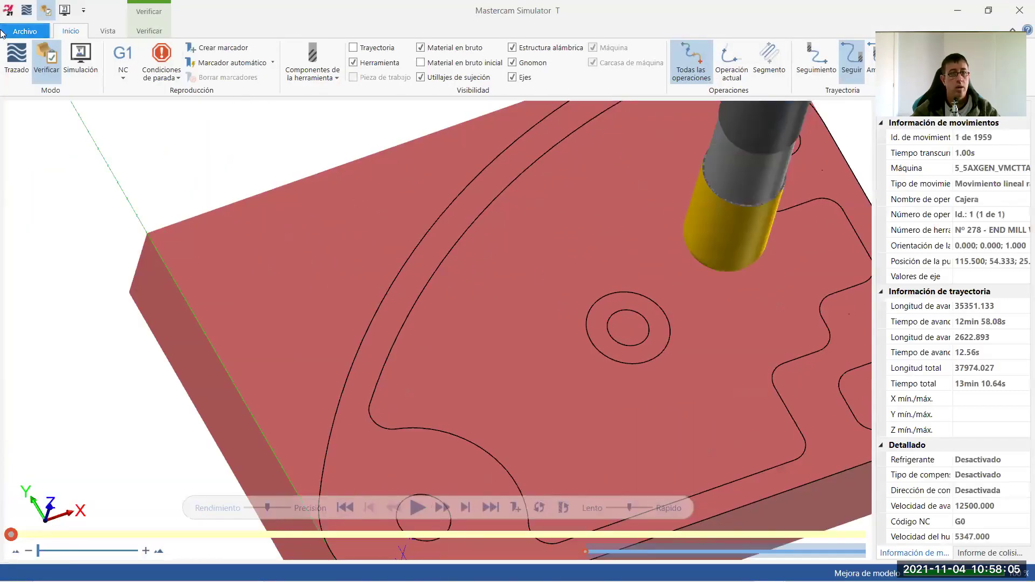
pyautogui.click(127, 33)
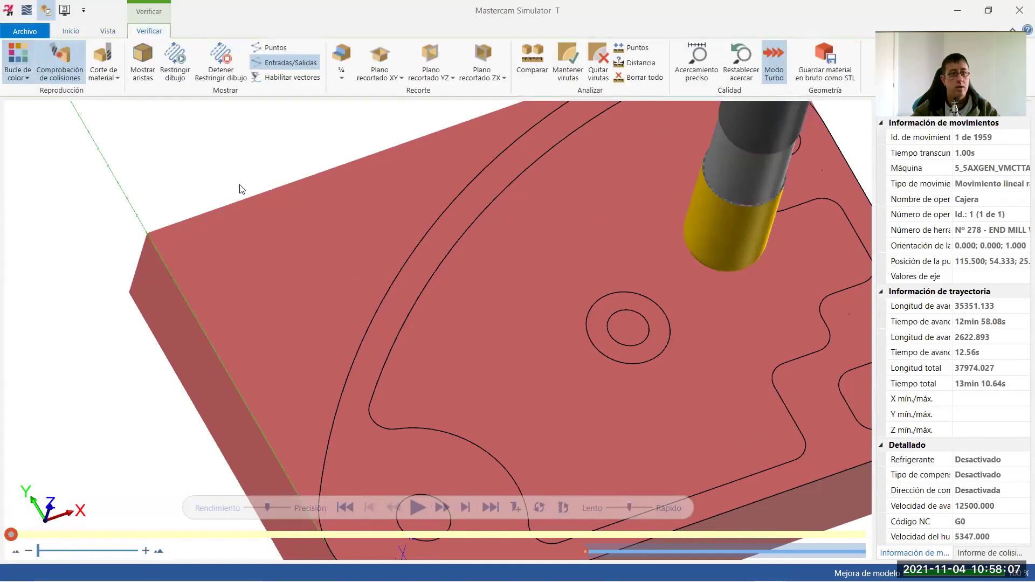
pyautogui.scroll(-5, 235, 203)
pyautogui.moveTo(413, 286)
pyautogui.mouseDown(button='middle')
pyautogui.moveTo(395, 265)
pyautogui.moveTo(431, 201)
pyautogui.mouseUp(button='middle')
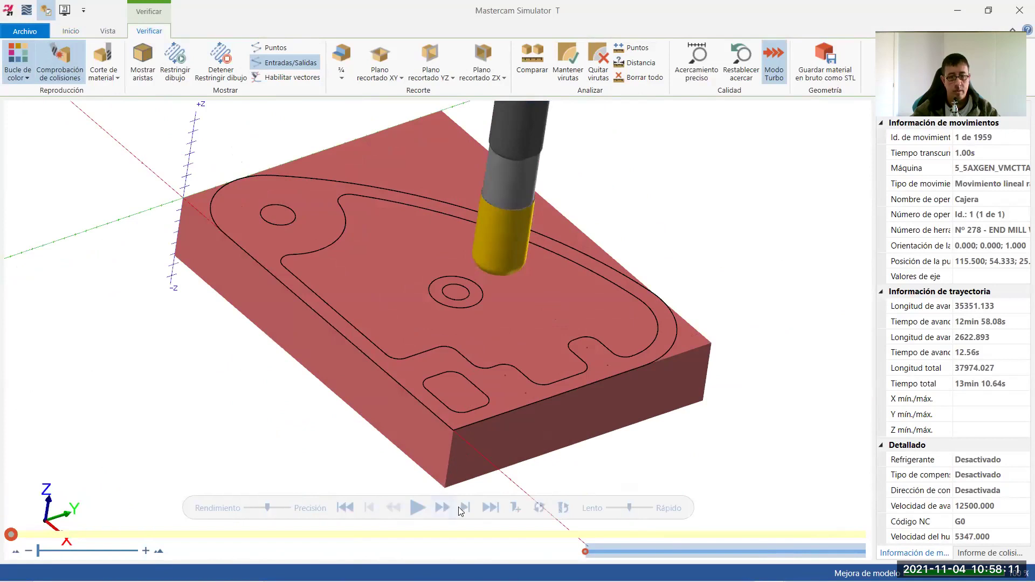
# Play all 1959 moves, inspect from a frontal view, then relaunch verification from Mastercam
pyautogui.click(461, 507)
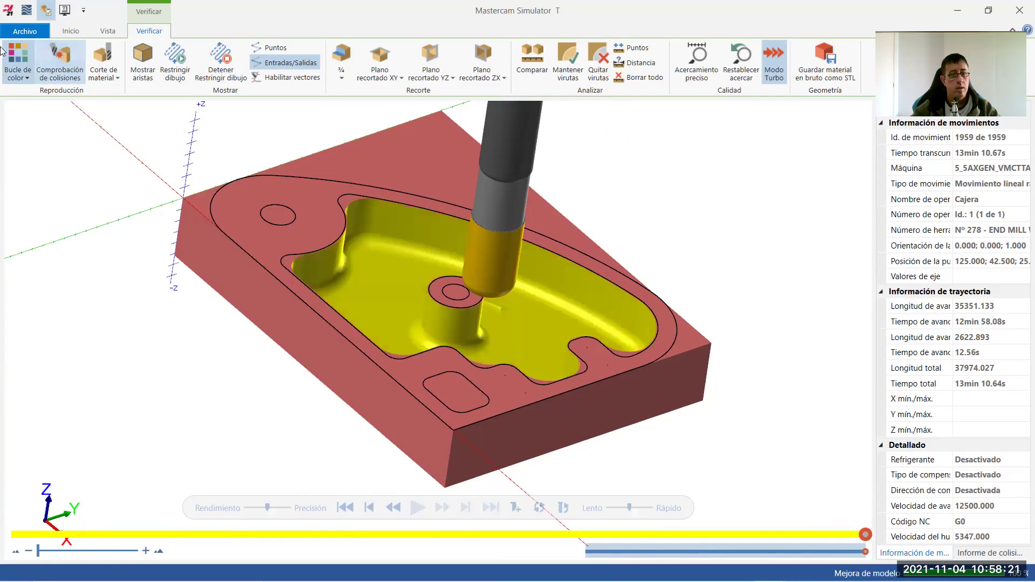
pyautogui.moveTo(578, 421)
pyautogui.mouseDown(button='middle')
pyautogui.moveTo(440, 349)
pyautogui.moveTo(348, 170)
pyautogui.mouseUp(button='middle')
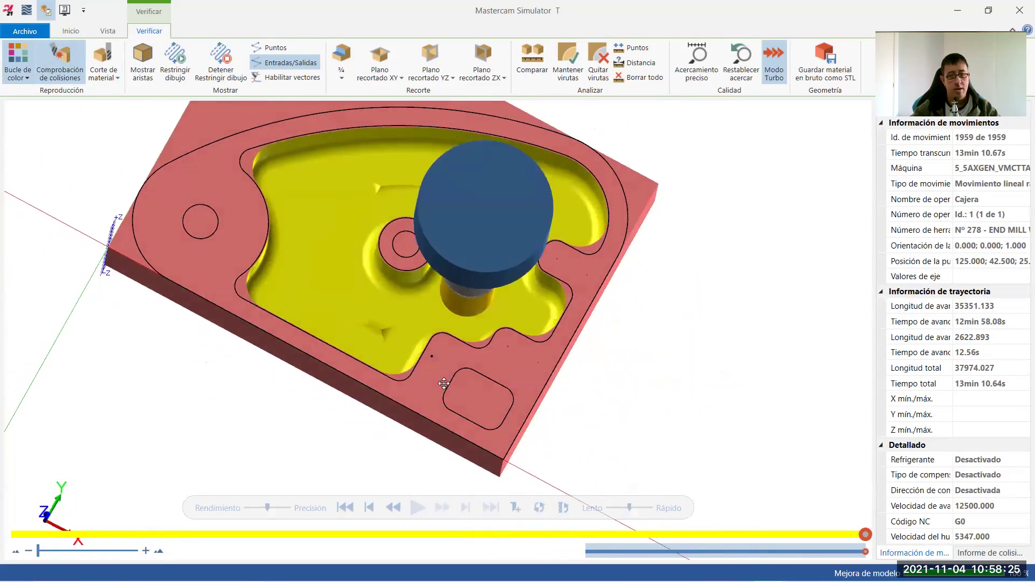
pyautogui.scroll(1, 395, 192)
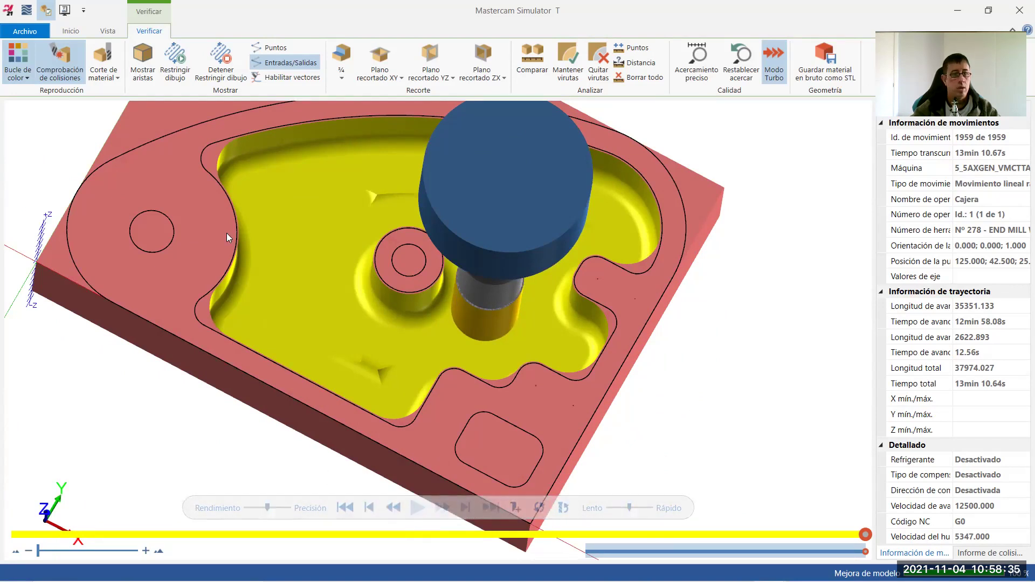
pyautogui.hotkey('alt', 'Tab')
pyautogui.click(112, 130)
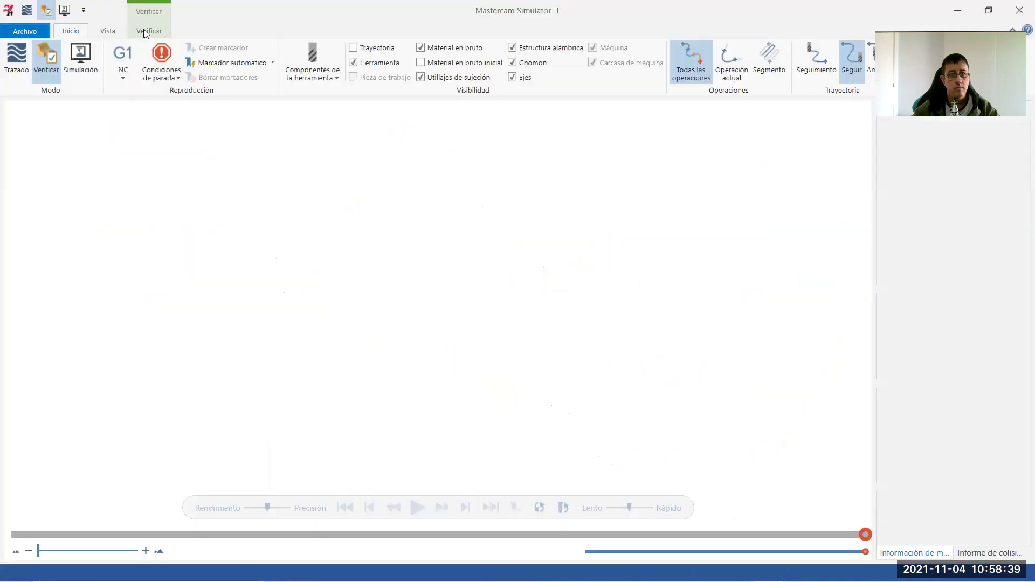
# Play both pockets to the last of 2072 moves, inspect the pocket, and close Simulator
pyautogui.click(143, 31)
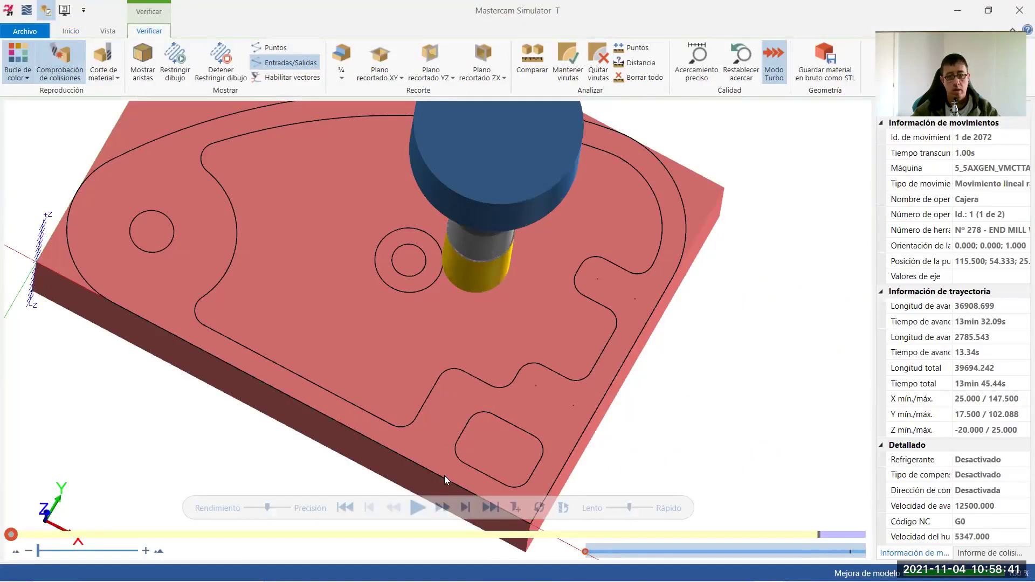
pyautogui.click(417, 507)
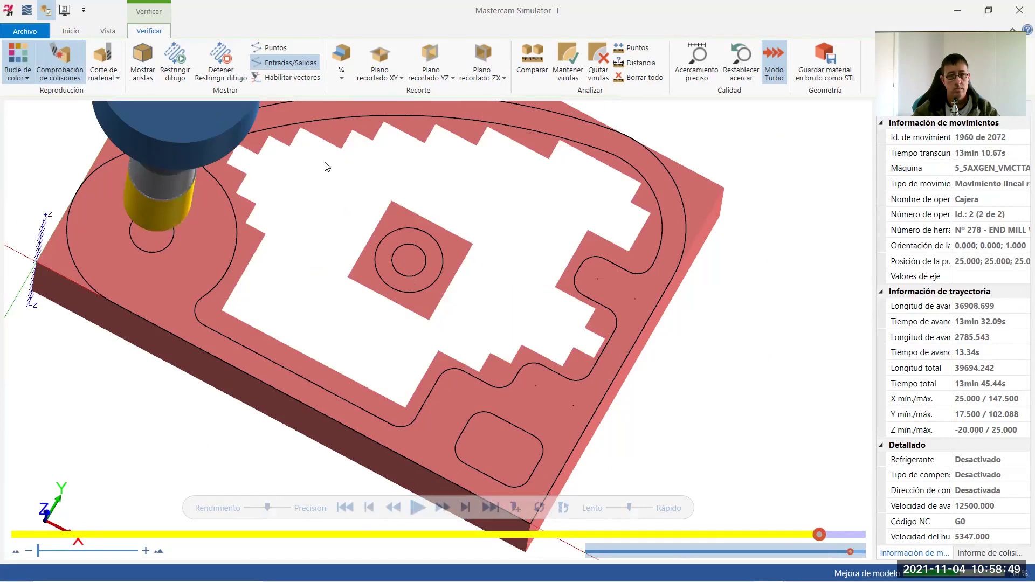
pyautogui.click(466, 508)
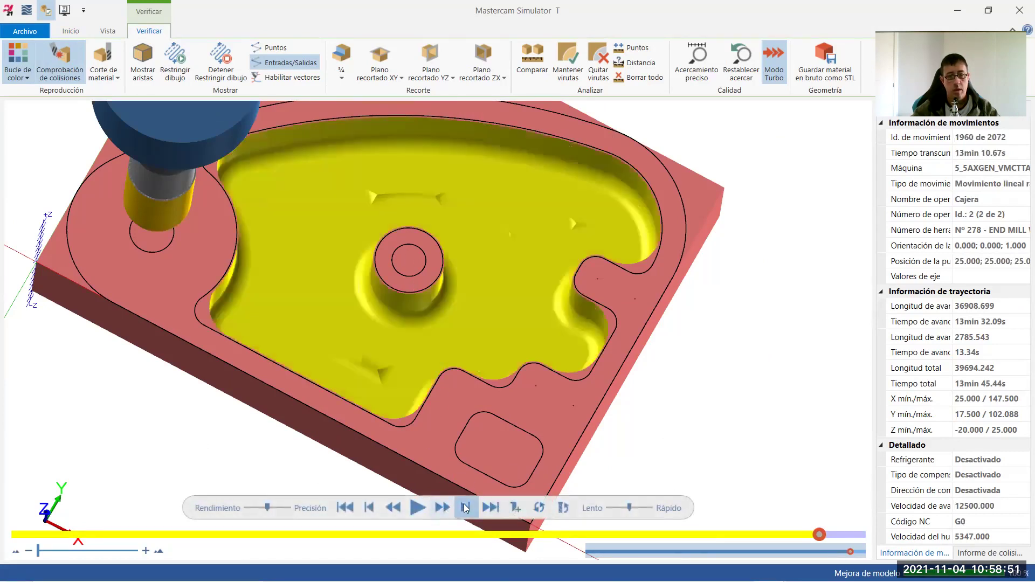
pyautogui.moveTo(467, 286)
pyautogui.mouseDown(button='middle')
pyautogui.moveTo(508, 301)
pyautogui.moveTo(507, 323)
pyautogui.mouseUp(button='middle')
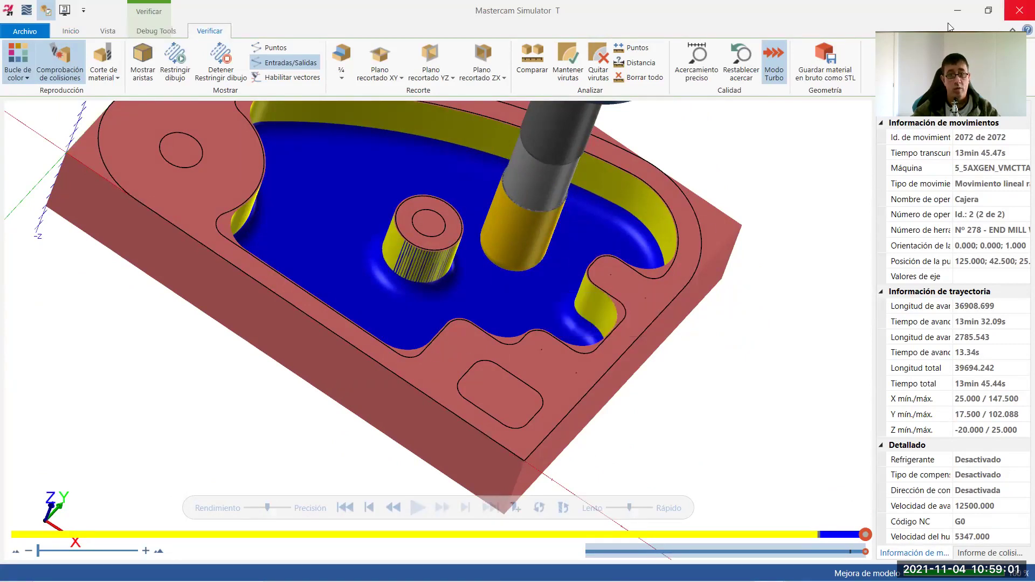
pyautogui.click(1019, 10)
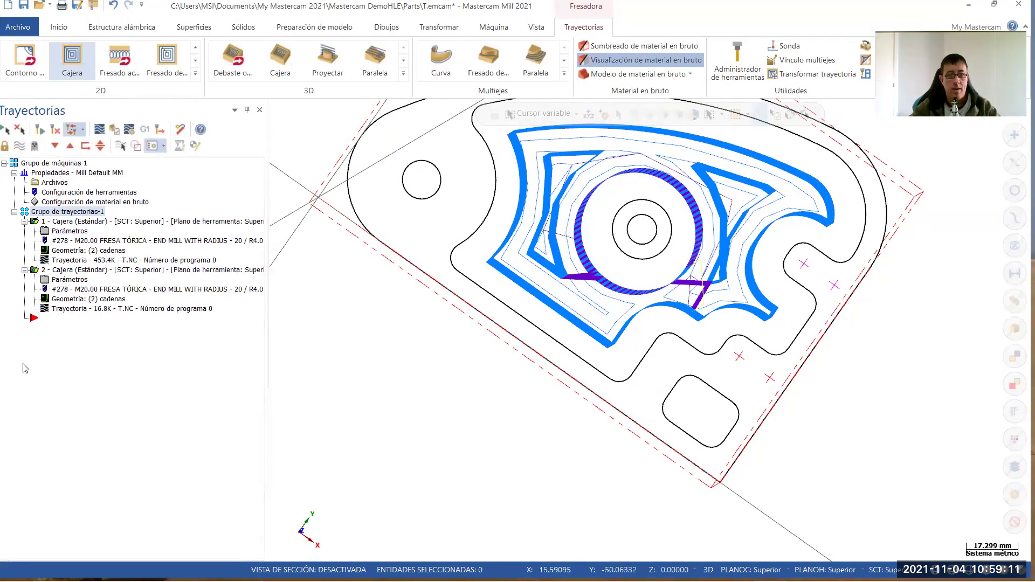
# Start a new 2D pocket operation reusing the previous operation's chains
pyautogui.rightClick(60, 324)
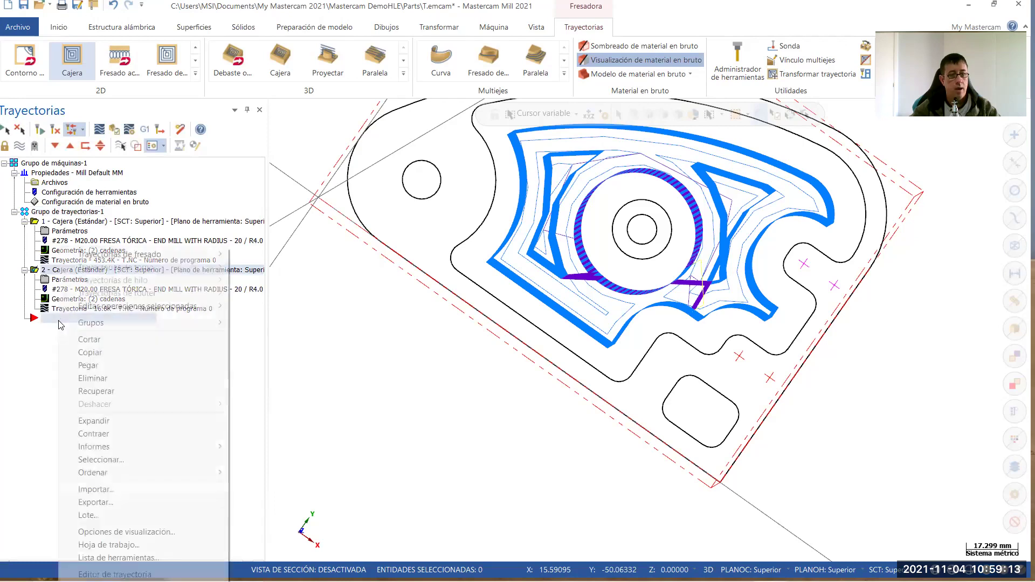
pyautogui.click(32, 378)
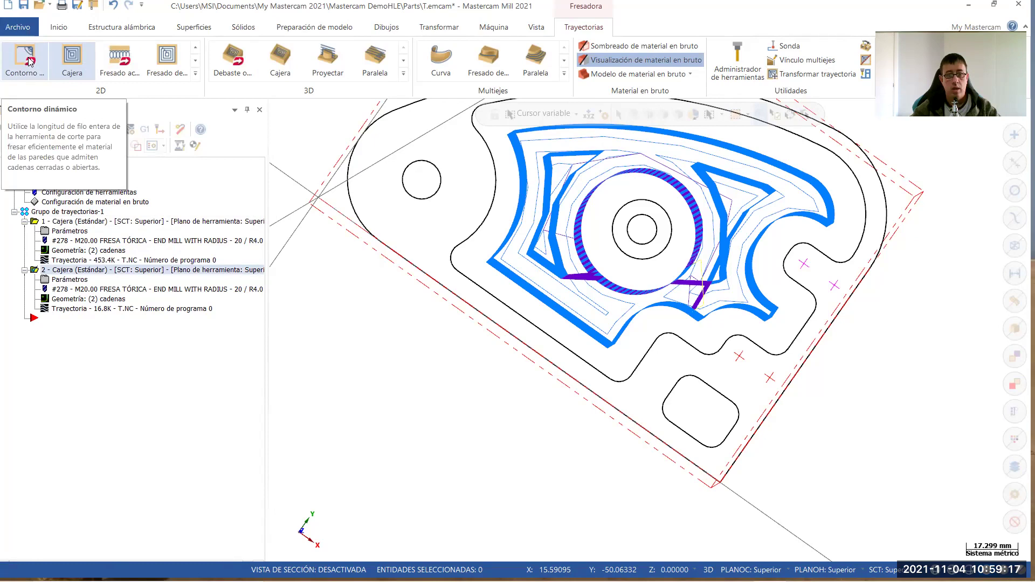
pyautogui.click(71, 58)
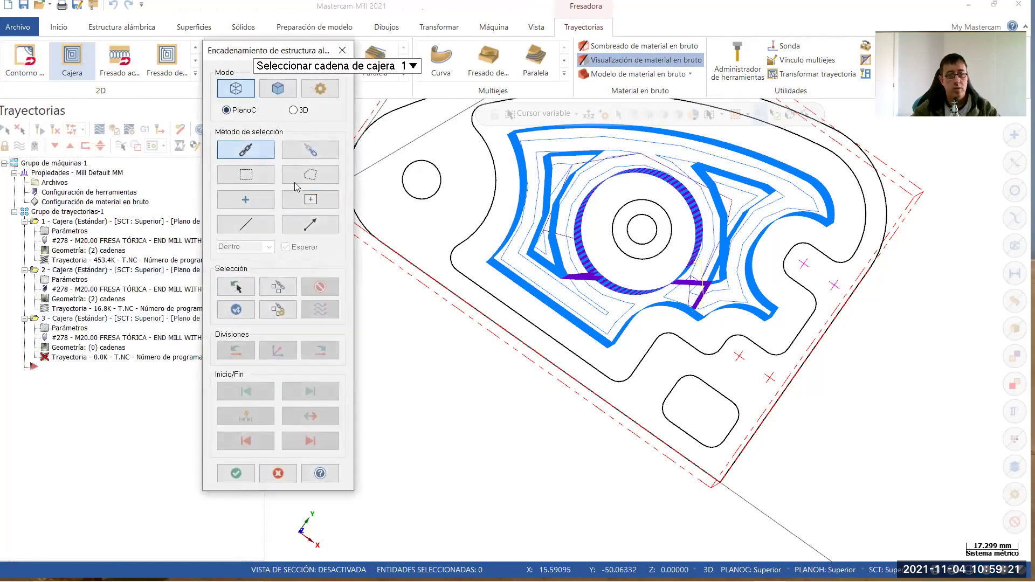
pyautogui.click(238, 290)
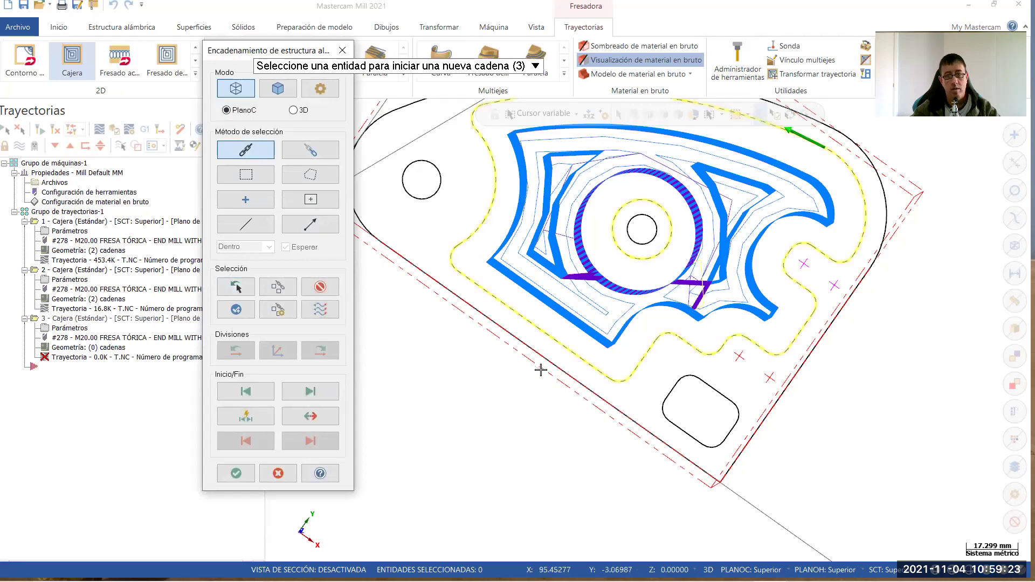
# Switch the graphics to Top (WCS) view and accept the two-chain selection
pyautogui.scroll(-2, 738, 159)
pyautogui.scroll(1, 738, 158)
pyautogui.rightClick(729, 161)
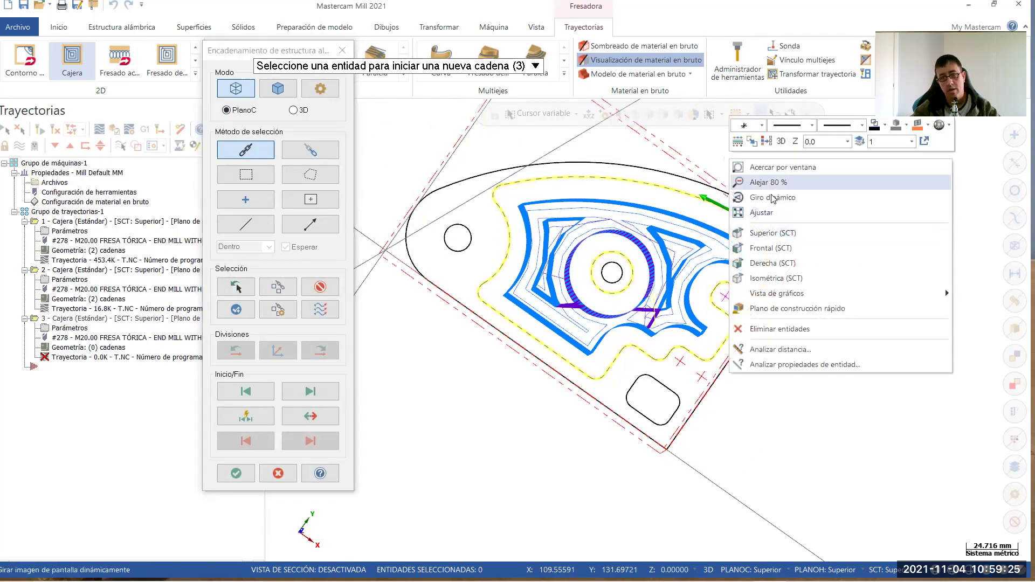
pyautogui.click(771, 233)
pyautogui.press('Return')
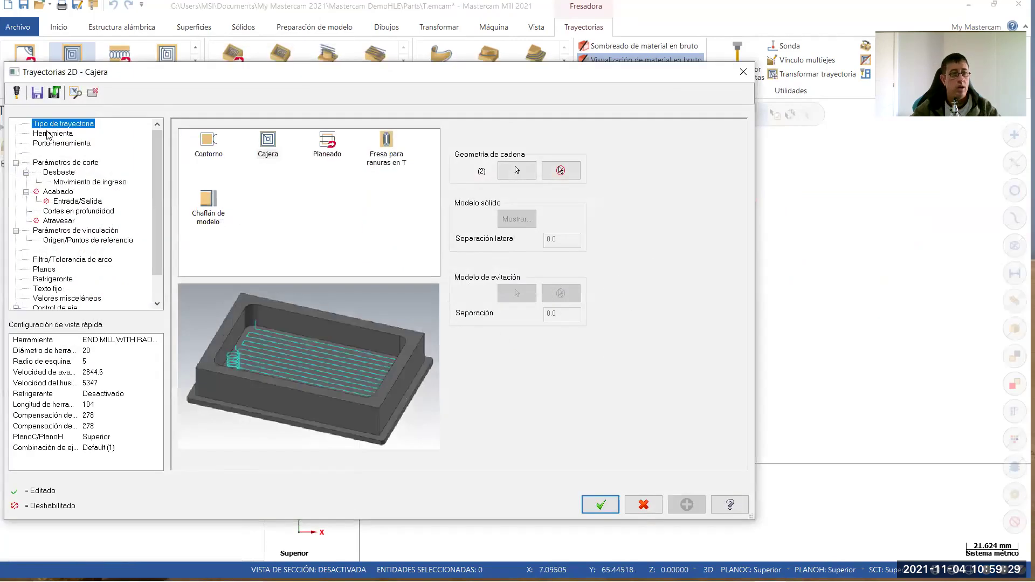
# Filter the tool library to ball-nose tools and assign 10 mm ball-nose tool 240
pyautogui.click(49, 133)
pyautogui.click(227, 341)
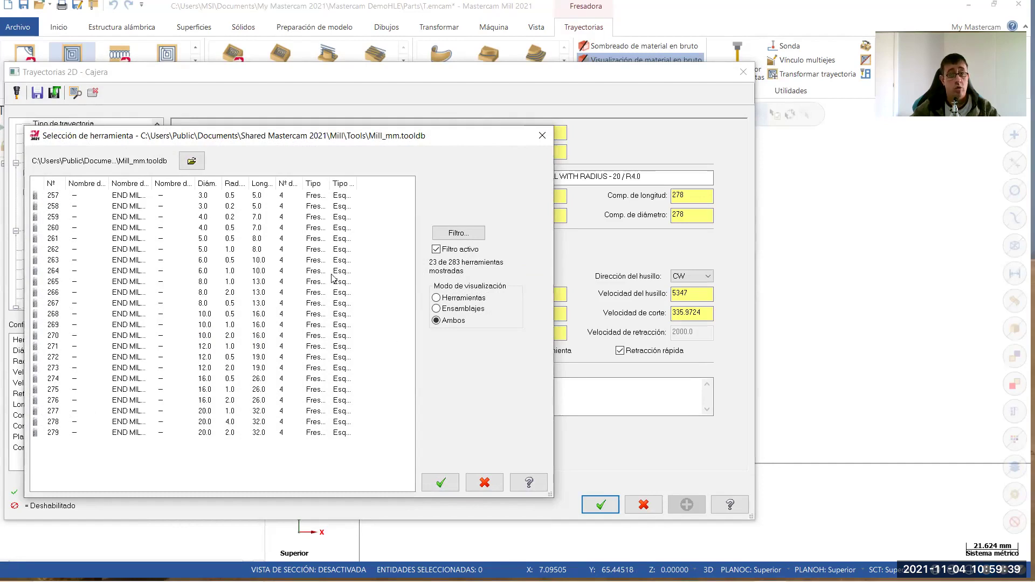
pyautogui.click(453, 233)
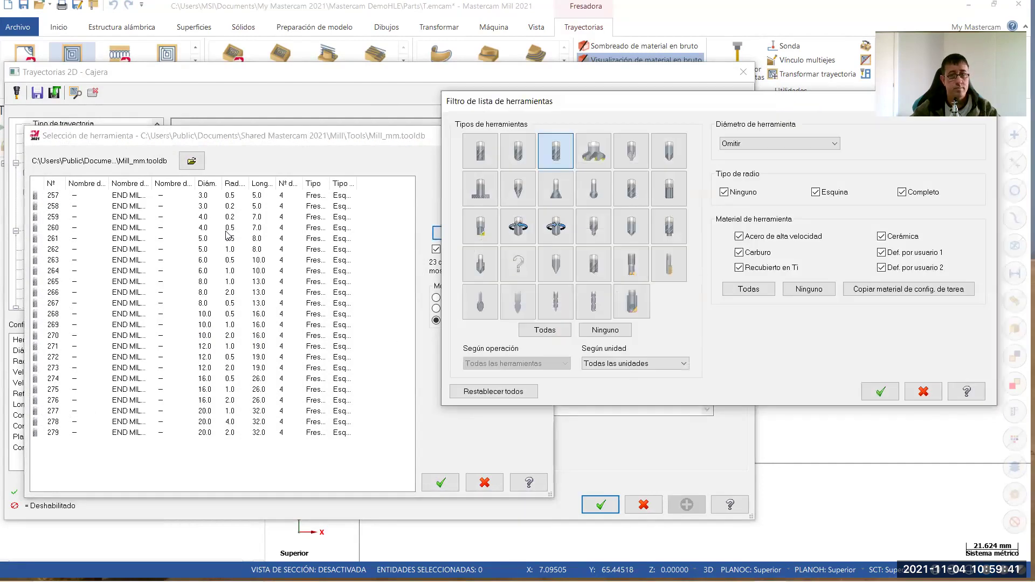
pyautogui.click(517, 164)
pyautogui.click(559, 150)
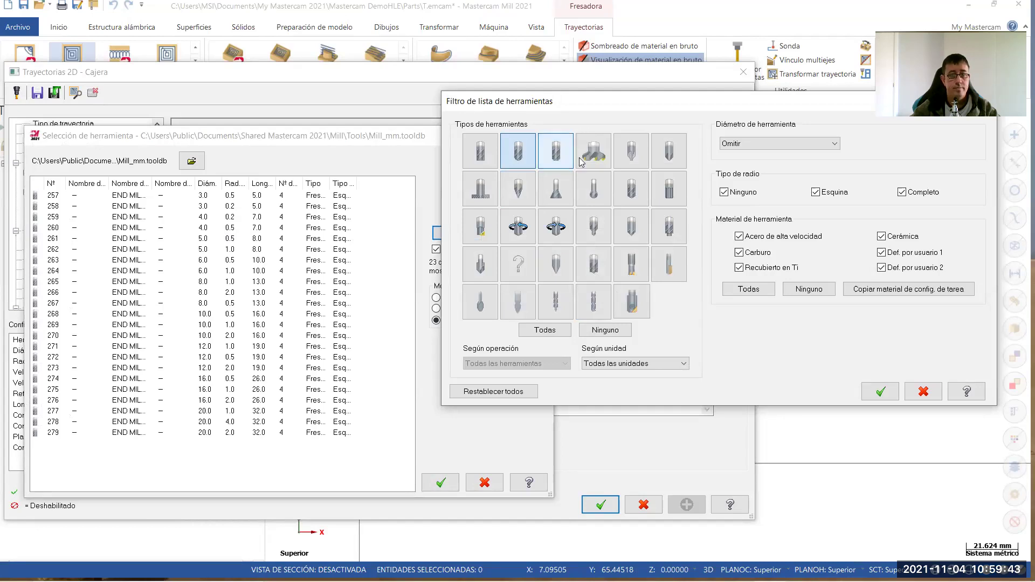
pyautogui.click(888, 394)
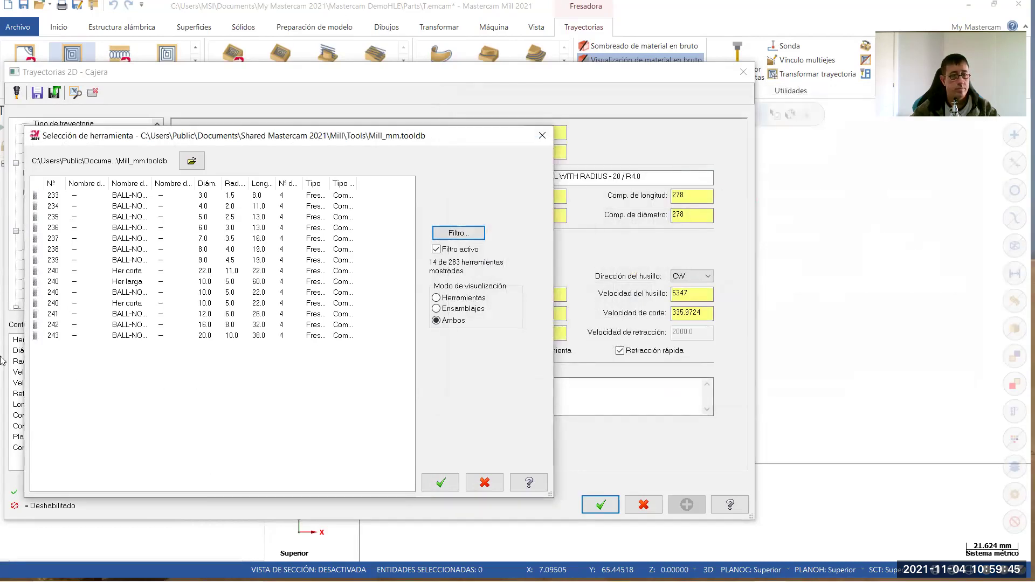
pyautogui.click(131, 217)
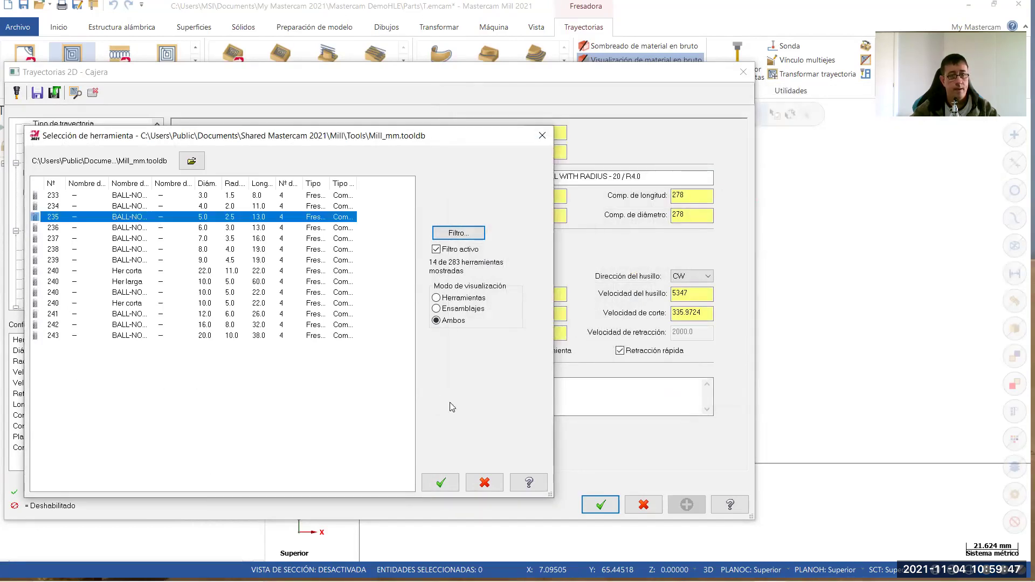
pyautogui.click(122, 293)
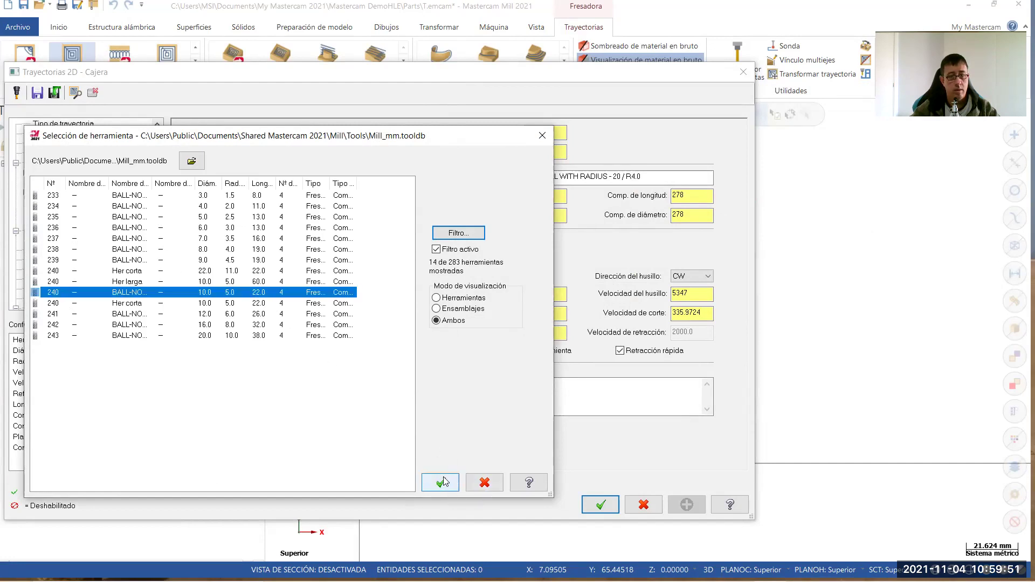
pyautogui.click(440, 482)
# Make it a Remecanizado pocket using rest material from all previous operations, 0.1 wall stock
pyautogui.click(56, 163)
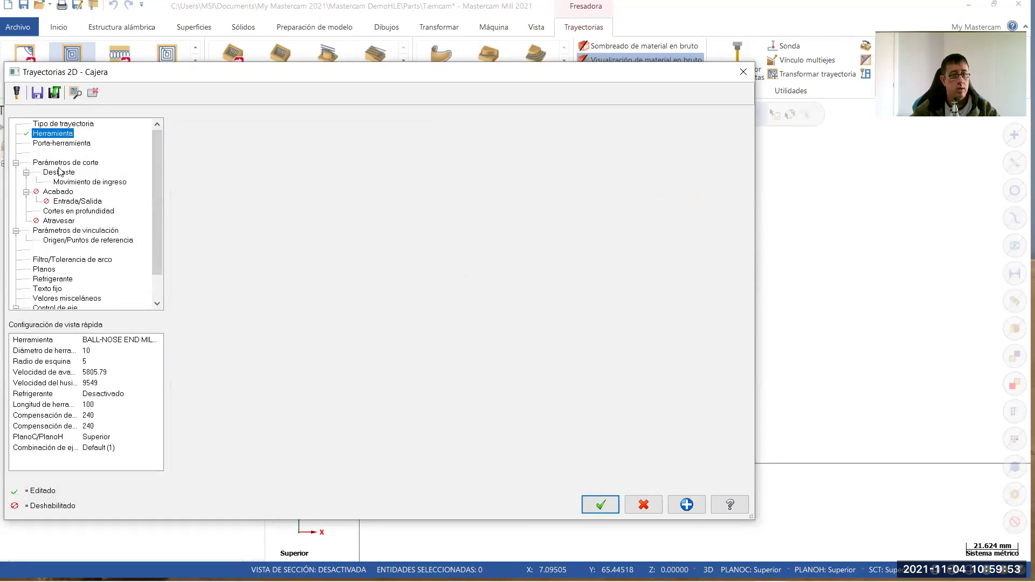
pyautogui.write('0.1')
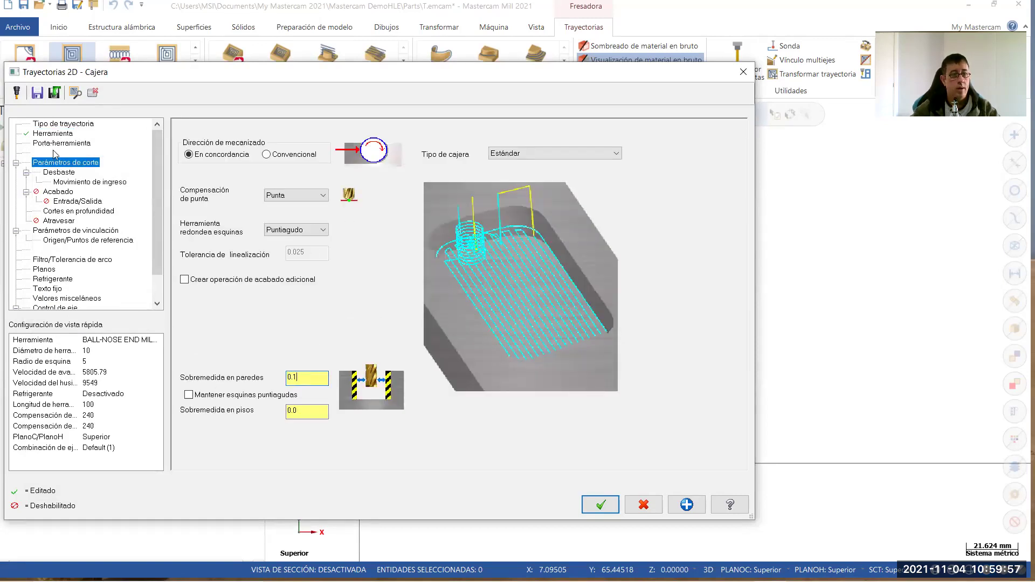
pyautogui.click(59, 173)
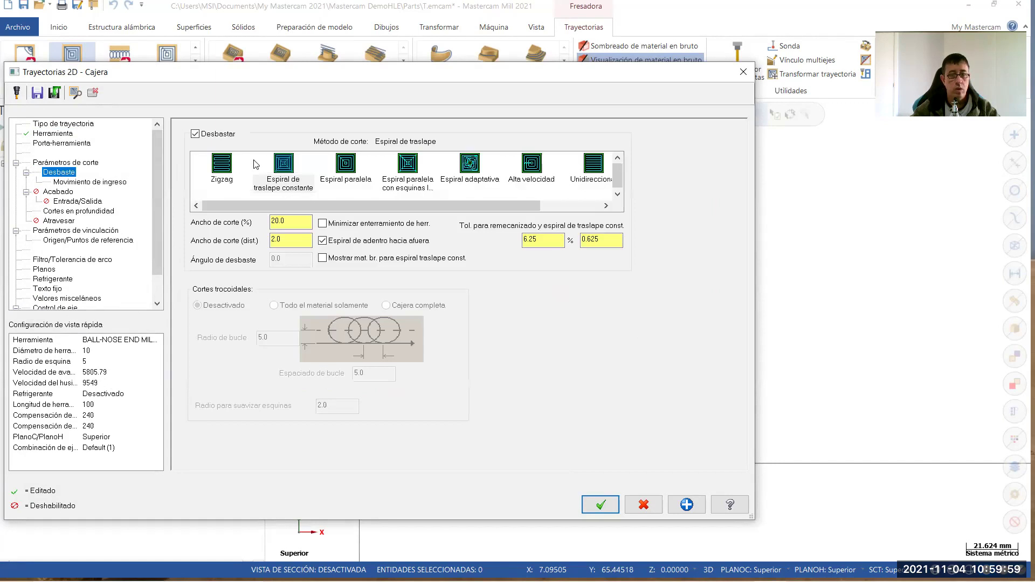
pyautogui.click(49, 162)
pyautogui.click(576, 153)
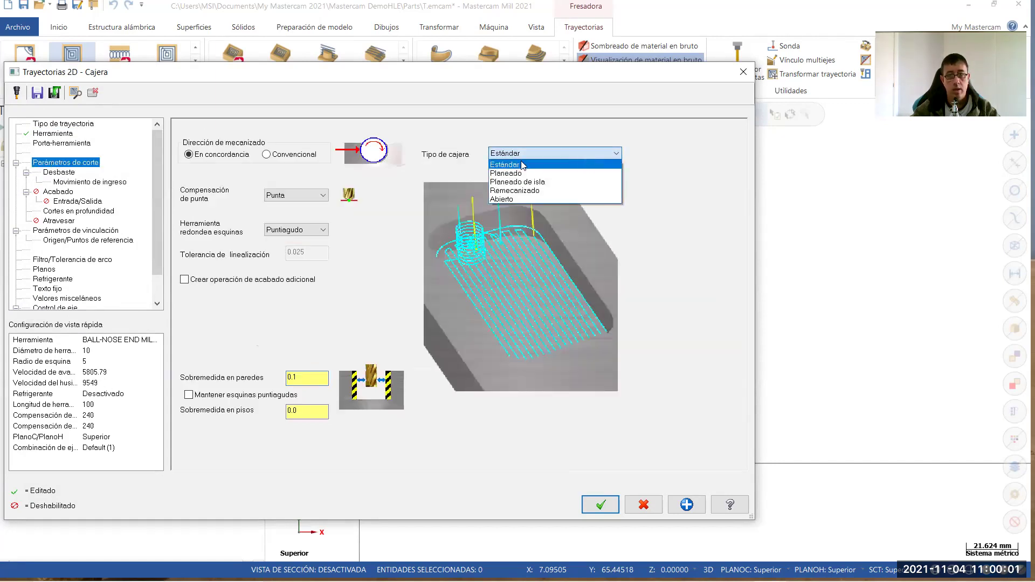
pyautogui.click(518, 190)
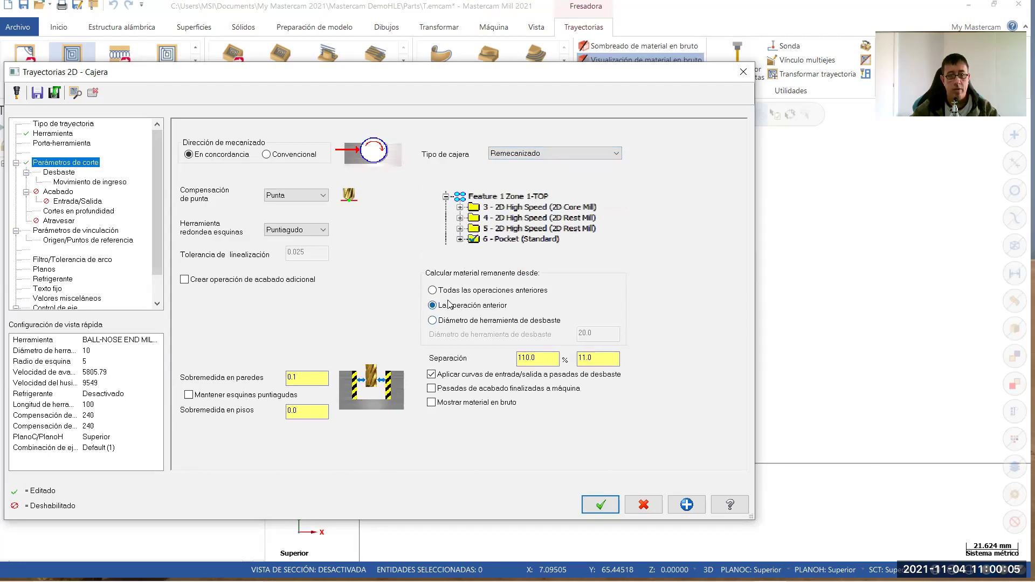
pyautogui.click(432, 291)
pyautogui.click(553, 357)
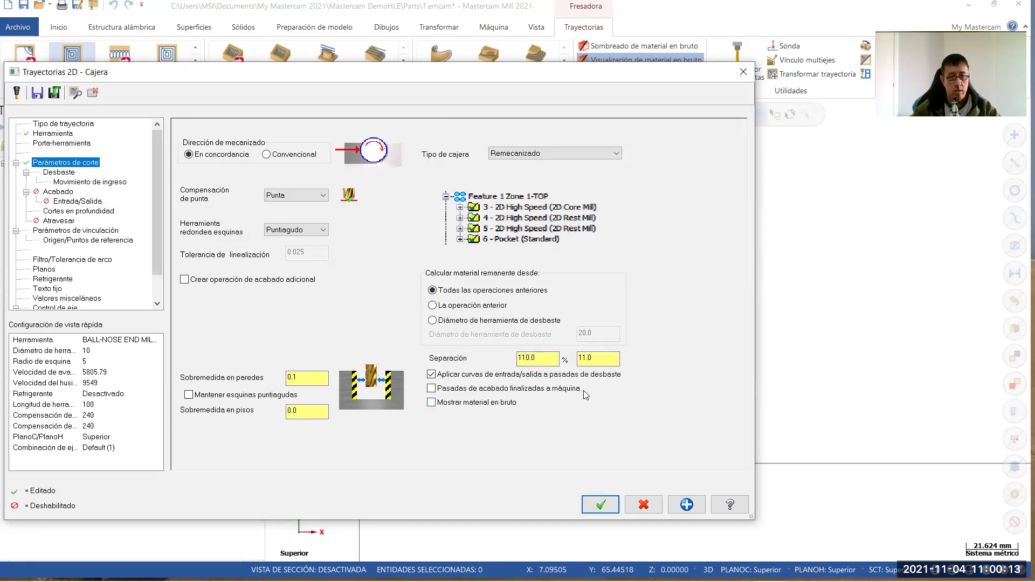
# Set the maximum rough step to 2 and pocket depth to -20, then regenerate
pyautogui.click(59, 172)
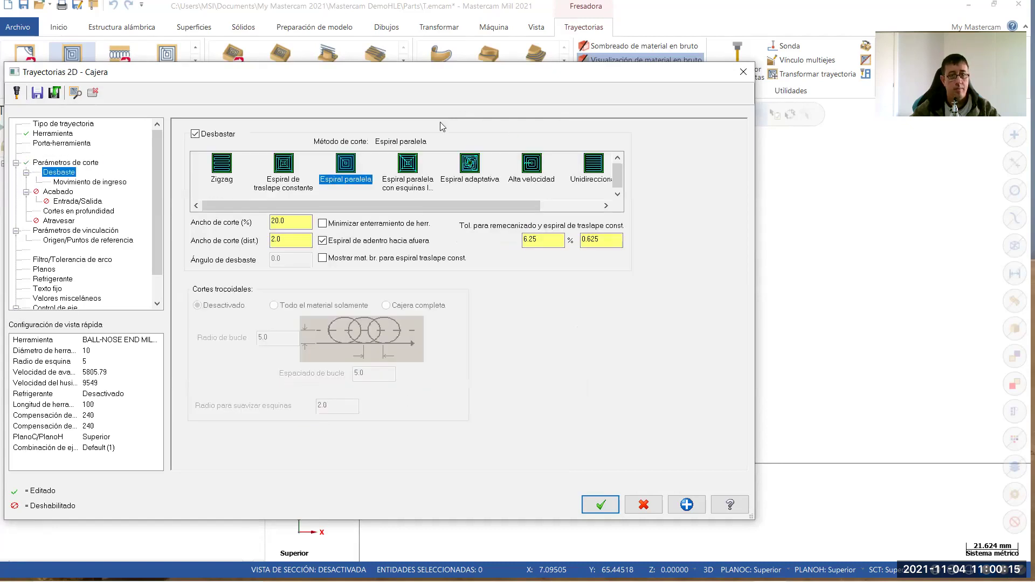
pyautogui.click(297, 226)
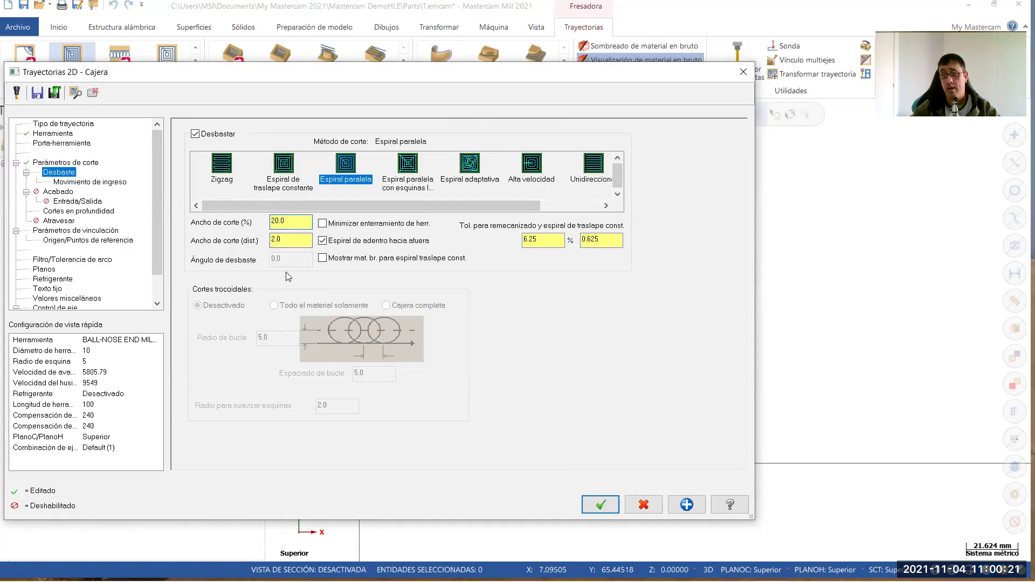
pyautogui.click(63, 182)
pyautogui.click(64, 194)
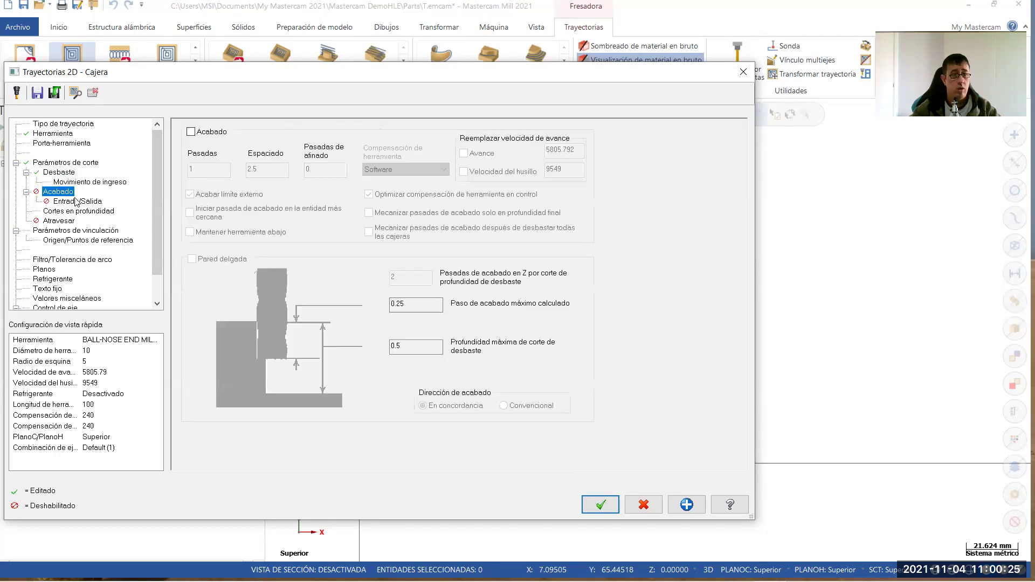
pyautogui.click(76, 202)
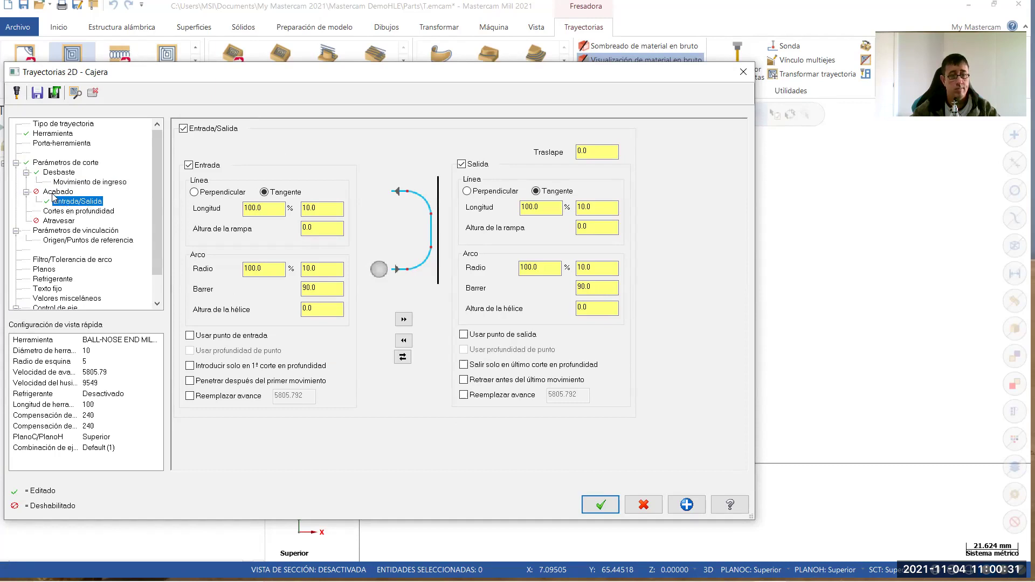
pyautogui.click(86, 211)
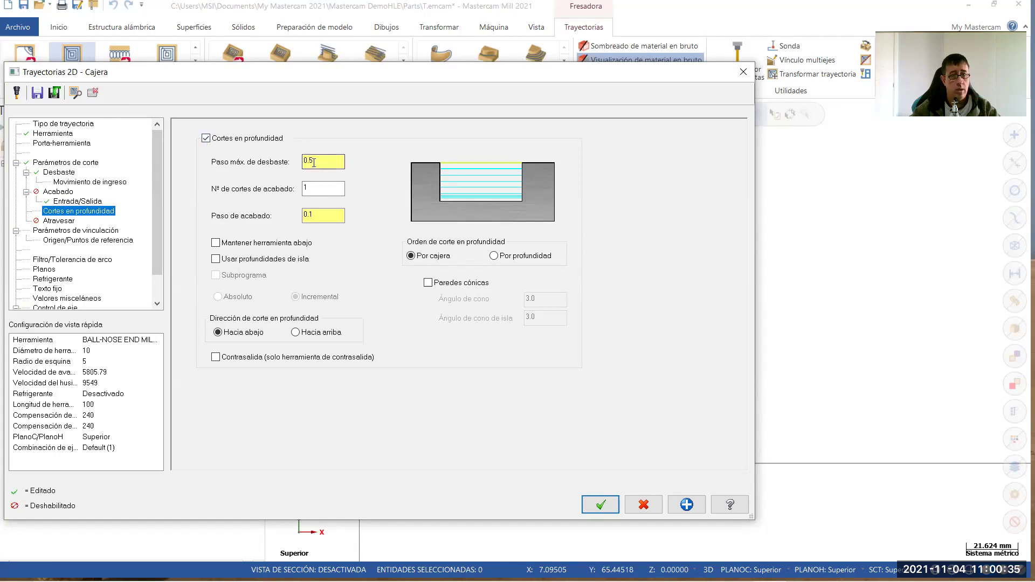
pyautogui.moveTo(323, 159); pyautogui.dragTo(212, 165)
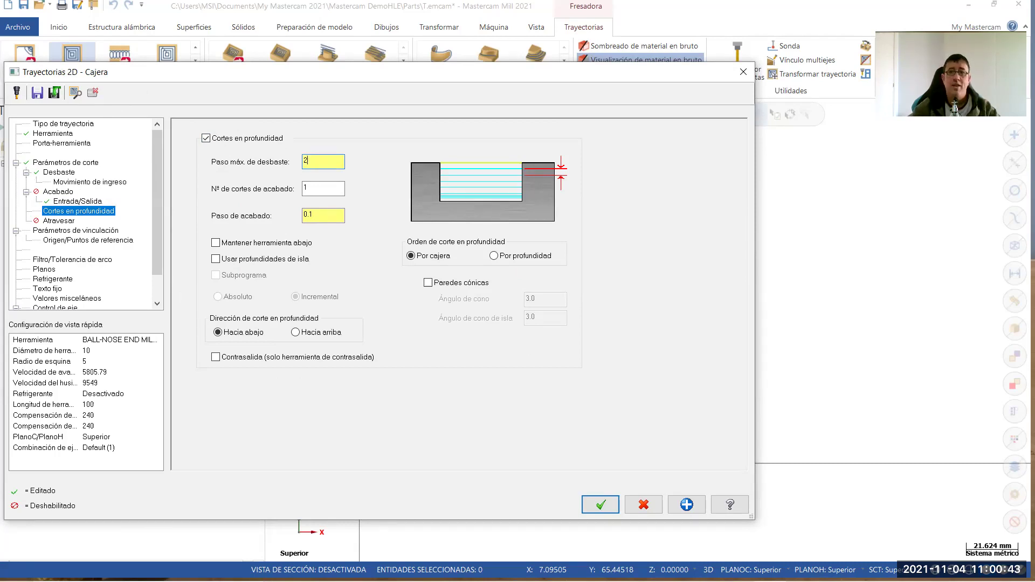
pyautogui.click(42, 232)
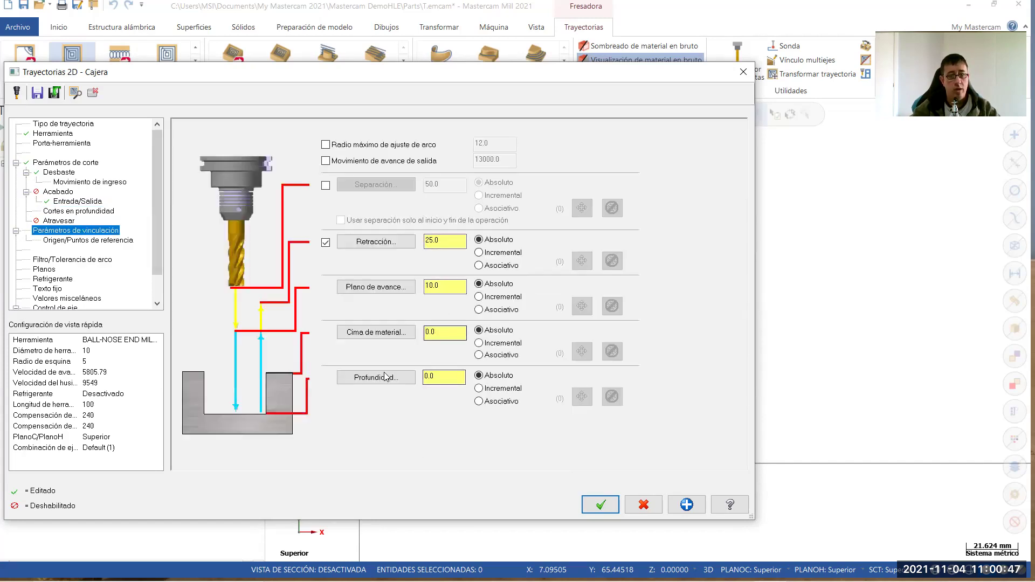
pyautogui.click(433, 377)
pyautogui.write('-20')
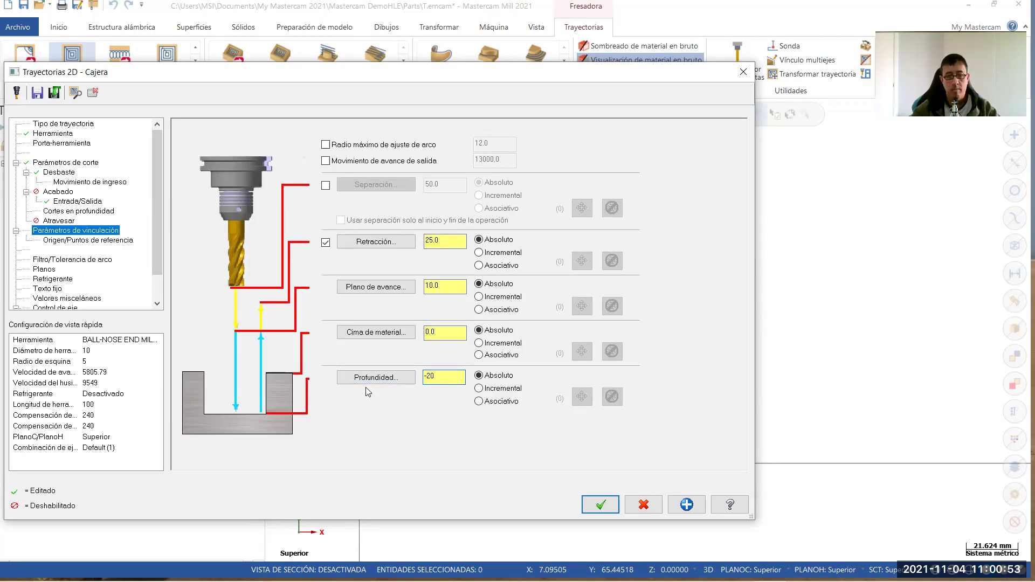
pyautogui.click(600, 504)
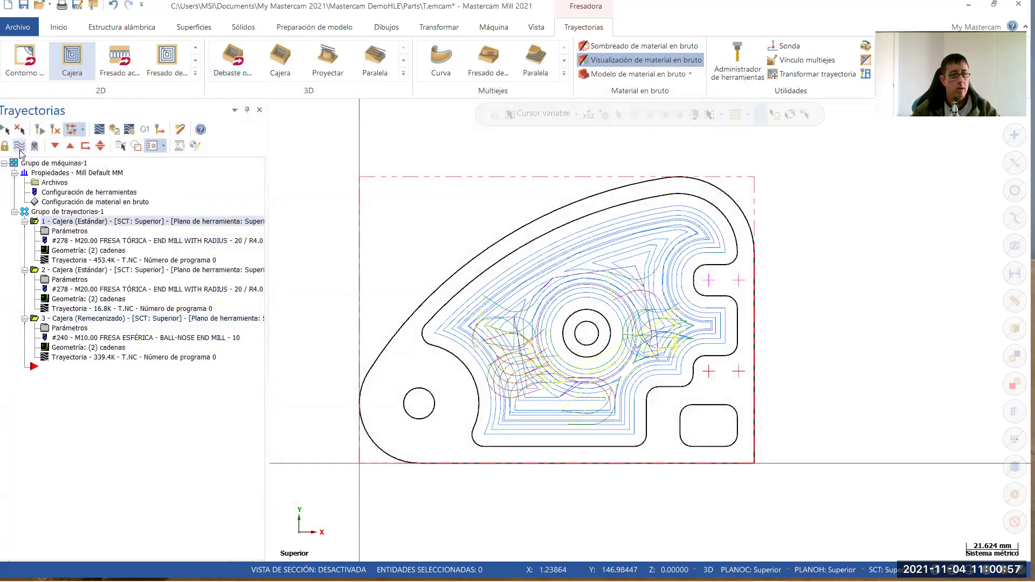
# Hide the second pocket's toolpath and orbit to view the remachining toolpath in 3D
pyautogui.click(75, 270)
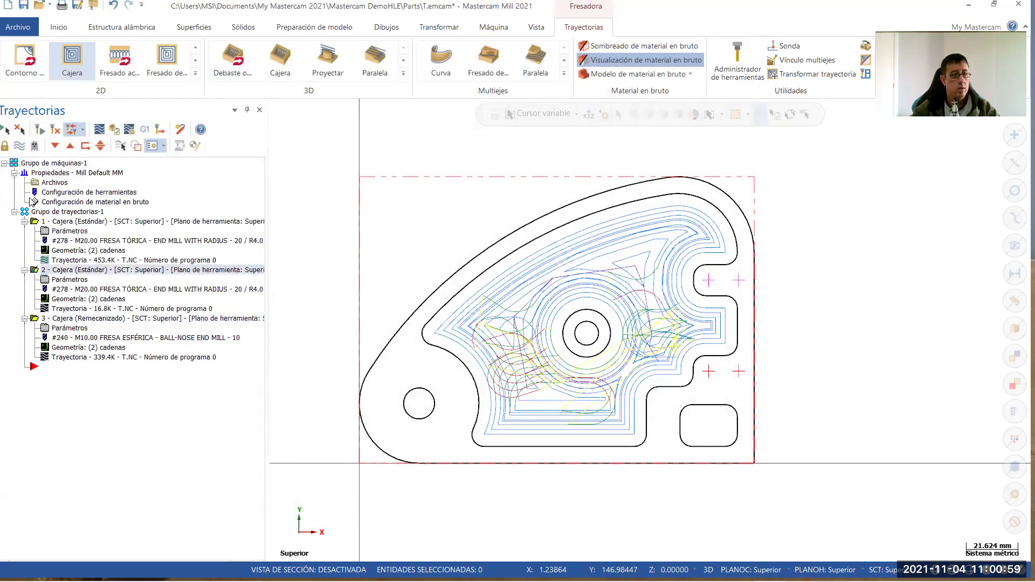
pyautogui.click(19, 149)
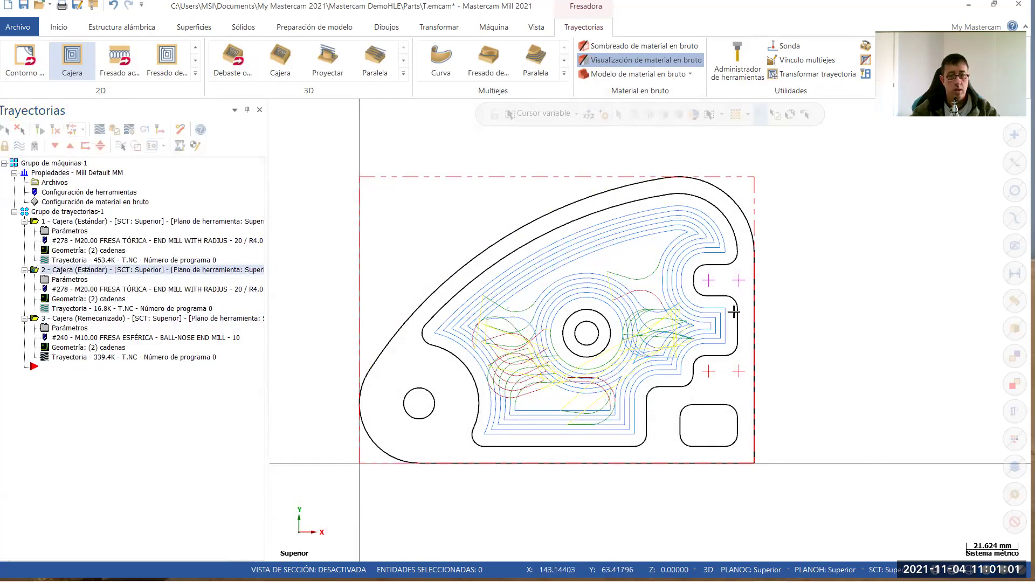
pyautogui.click(76, 321)
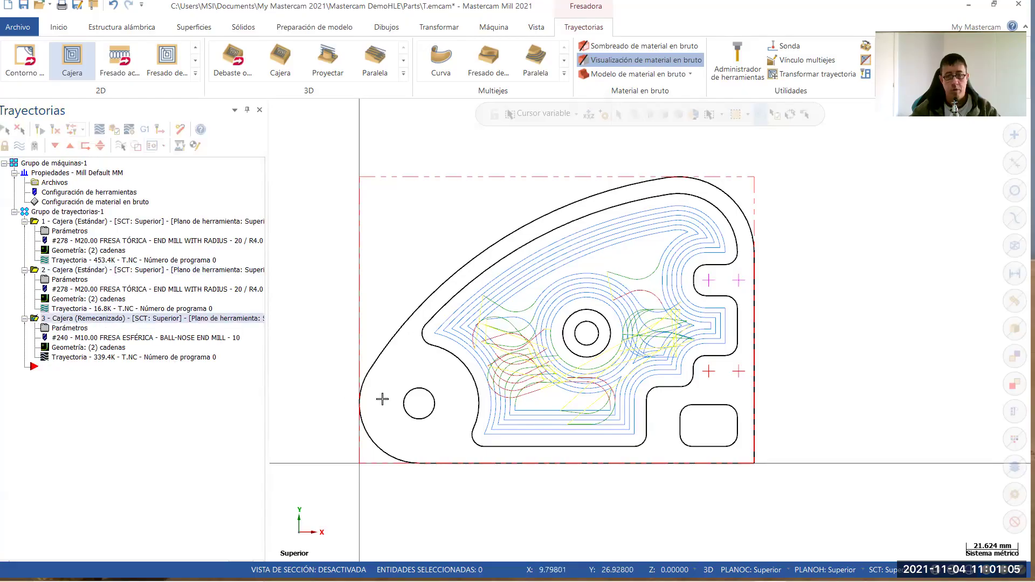
pyautogui.moveTo(647, 377)
pyautogui.mouseDown(button='middle')
pyautogui.moveTo(669, 343)
pyautogui.moveTo(632, 418)
pyautogui.mouseUp(button='middle')
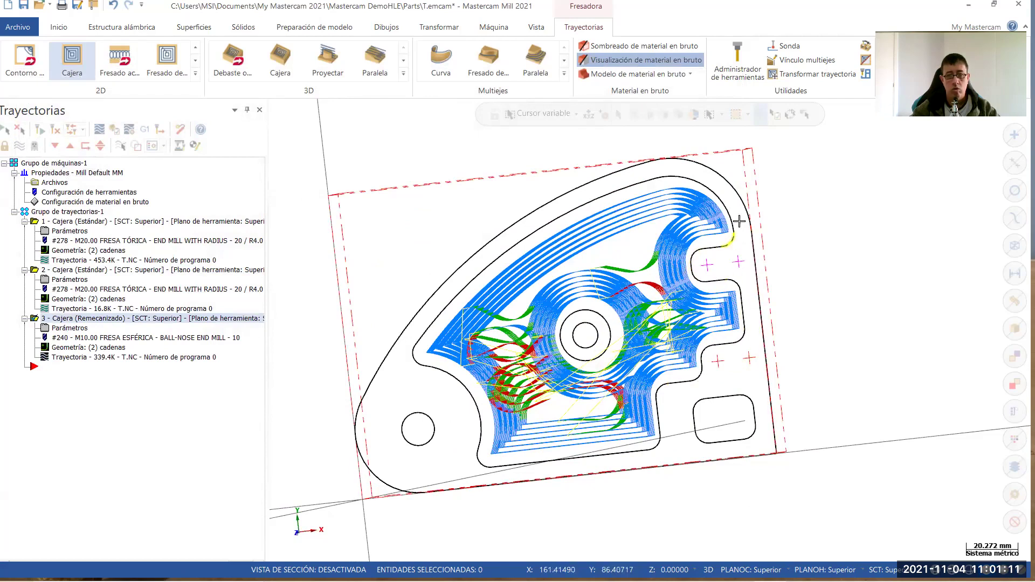
# Review the second pocket's cutting parameters, then reopen the remachining pocket's parameters
pyautogui.doubleClick(519, 402)
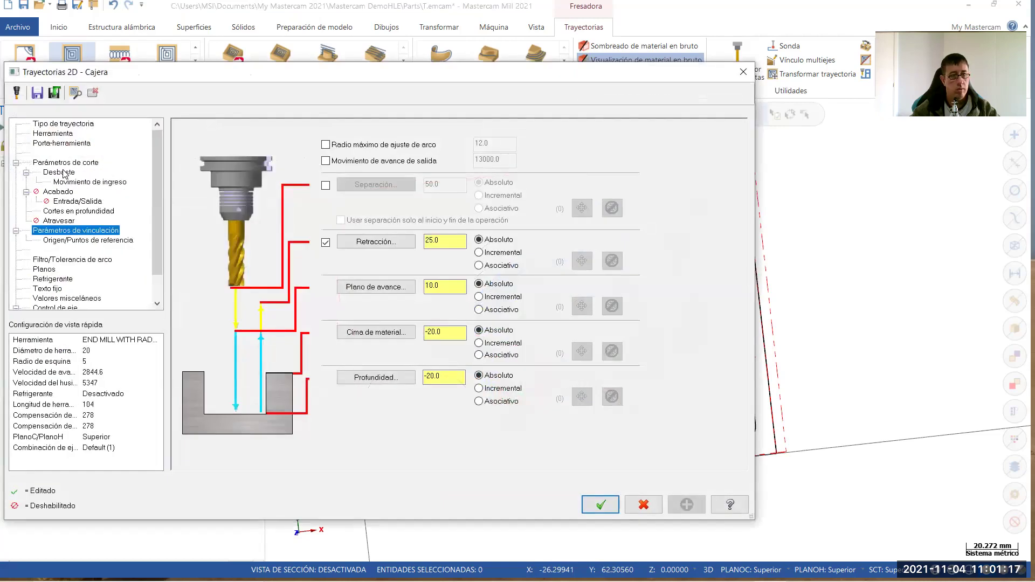
pyautogui.click(64, 163)
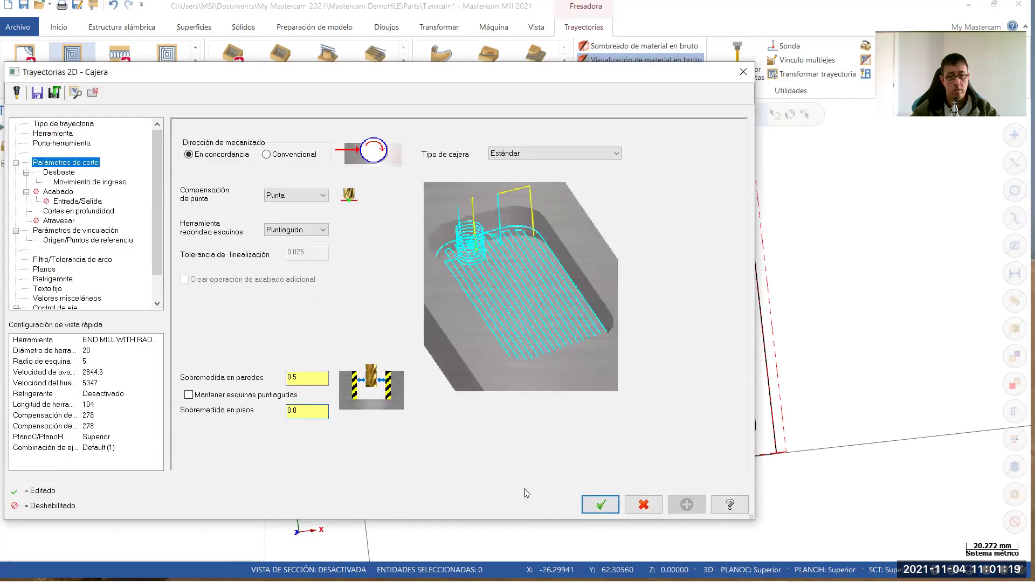
pyautogui.click(601, 505)
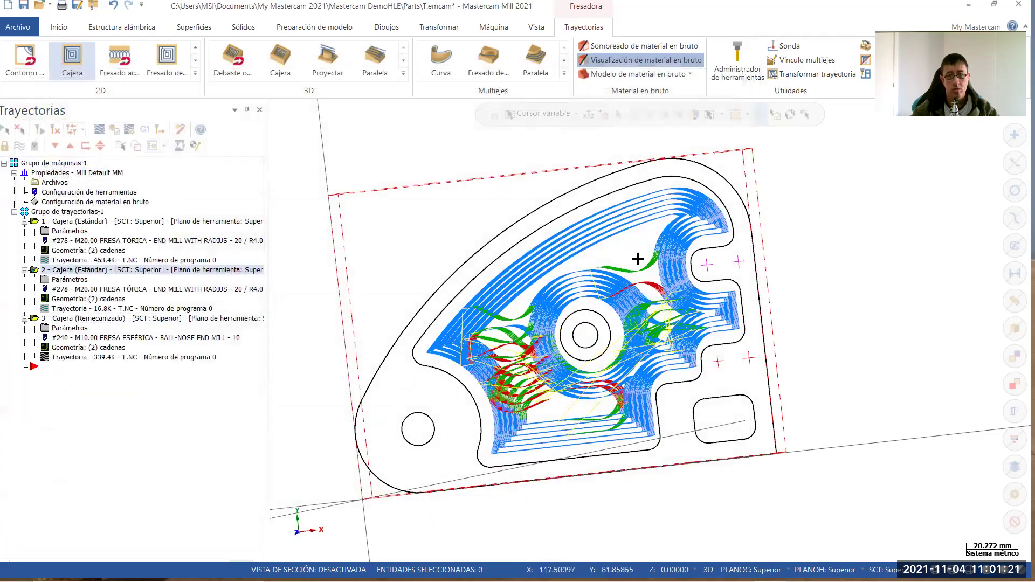
pyautogui.moveTo(638, 259)
pyautogui.mouseDown(button='middle')
pyautogui.moveTo(668, 253)
pyautogui.moveTo(619, 247)
pyautogui.mouseUp(button='middle')
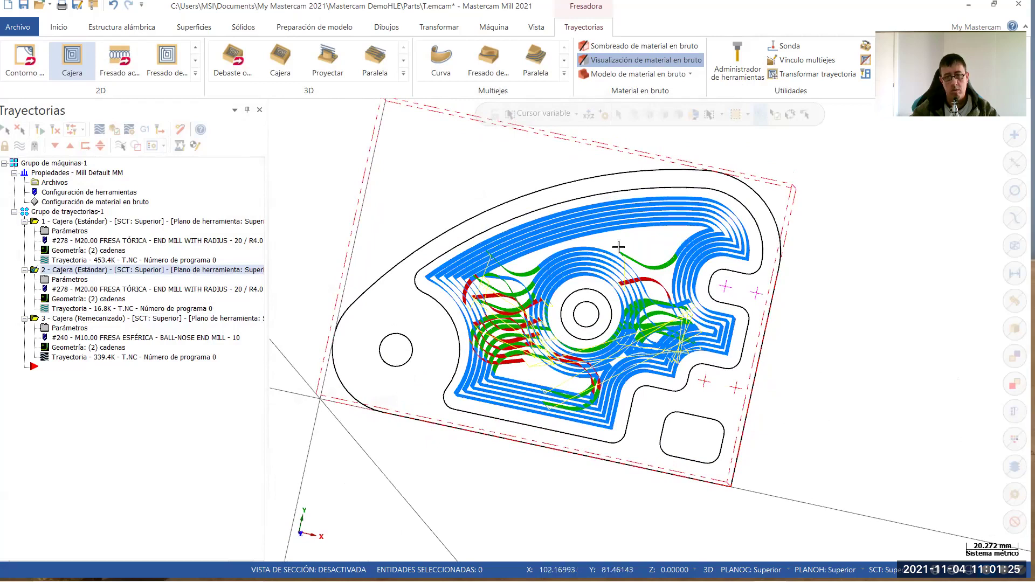
pyautogui.scroll(1, 645, 297)
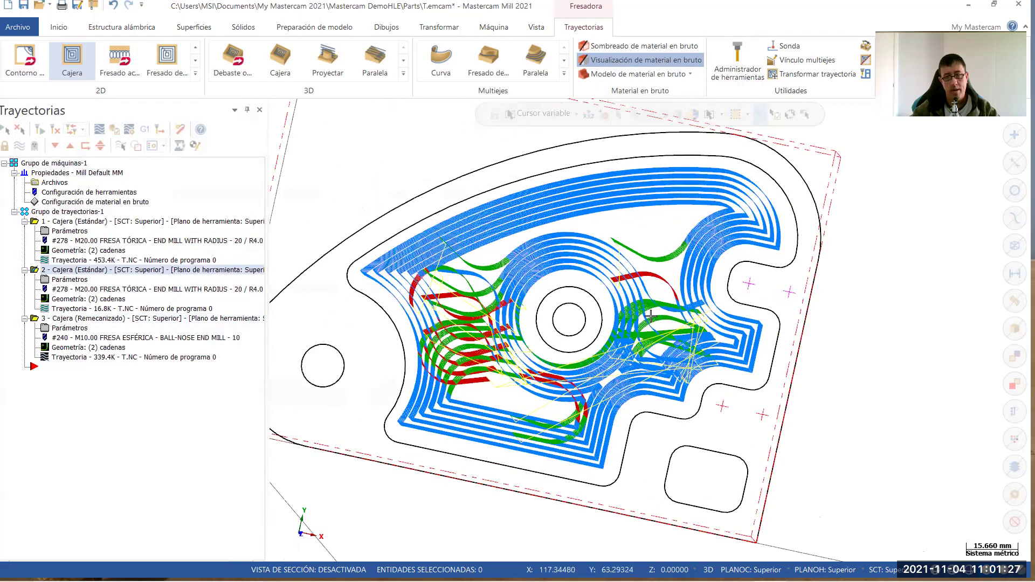
pyautogui.scroll(1, 650, 317)
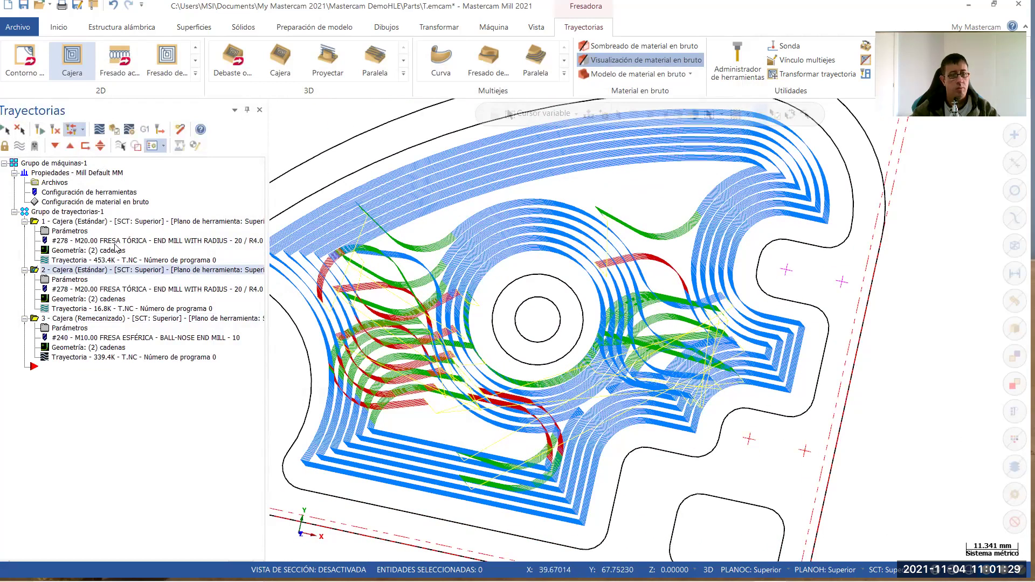
pyautogui.click(72, 329)
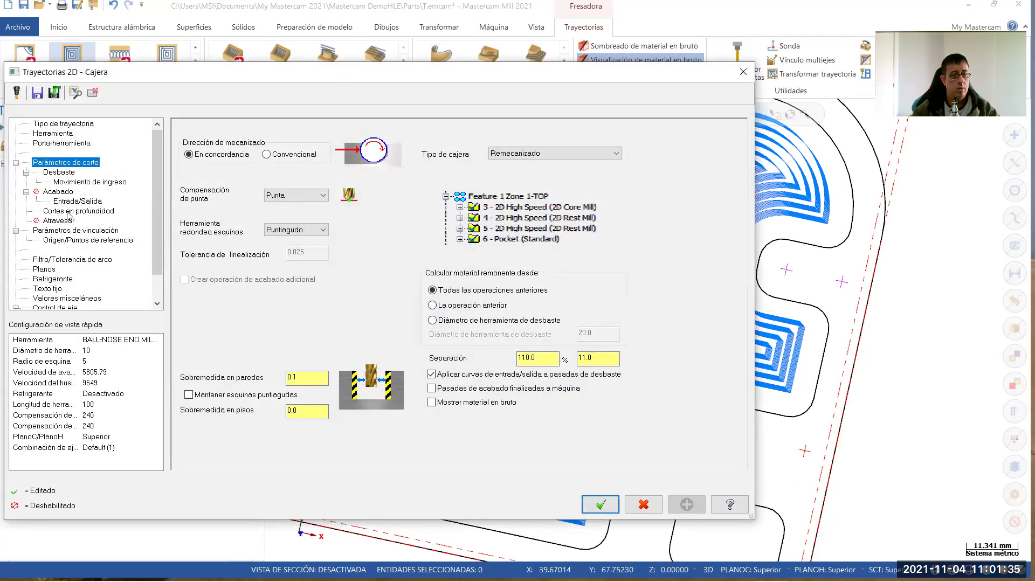
# Turn off roughing so the remachining pocket runs finish passes only
pyautogui.click(82, 184)
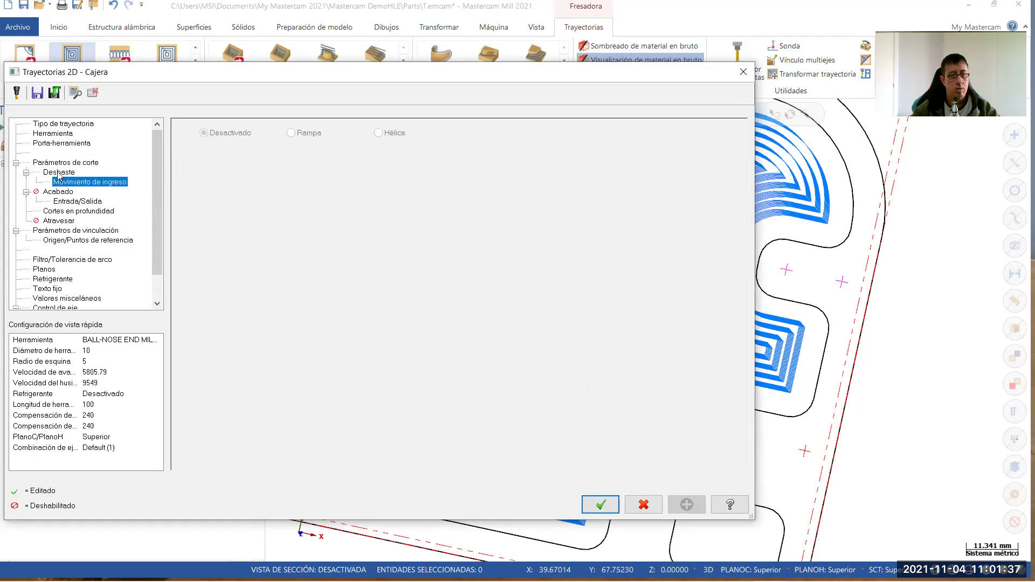
pyautogui.click(58, 172)
pyautogui.click(194, 133)
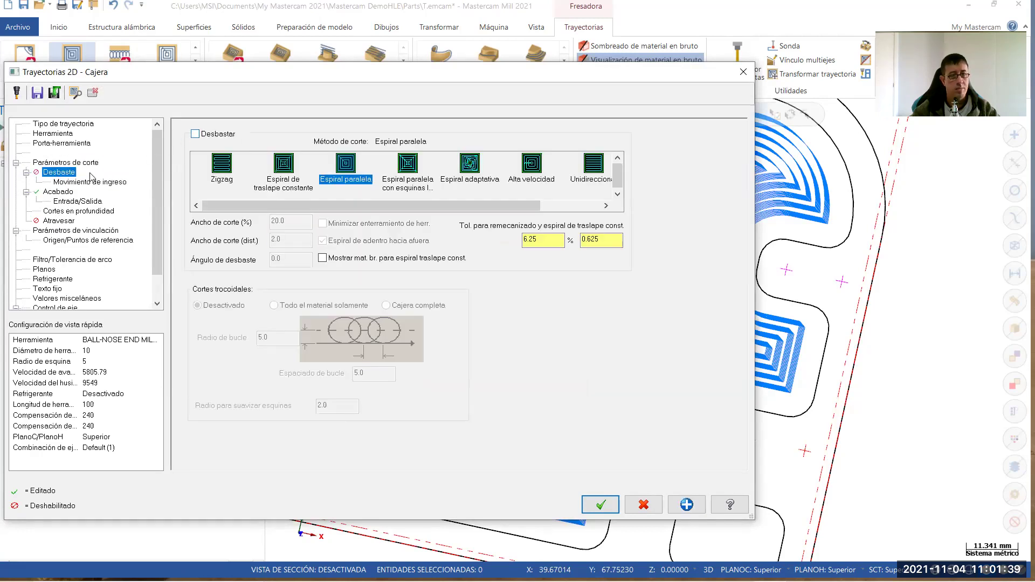
# Set entry and exit leads to a 1.0 (10%) line and 5.0 (50%) arc, and regenerate
pyautogui.click(57, 192)
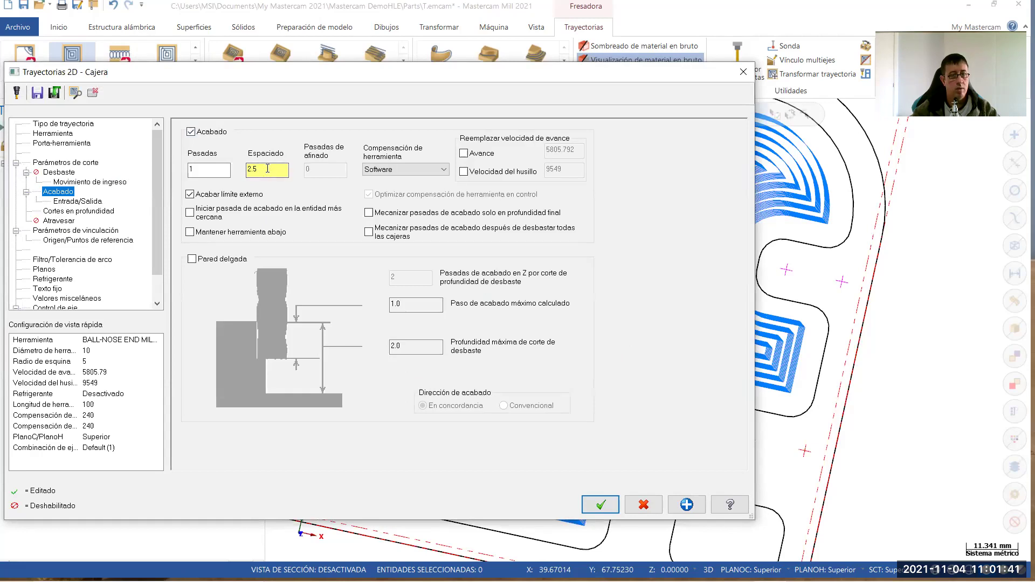
pyautogui.click(78, 202)
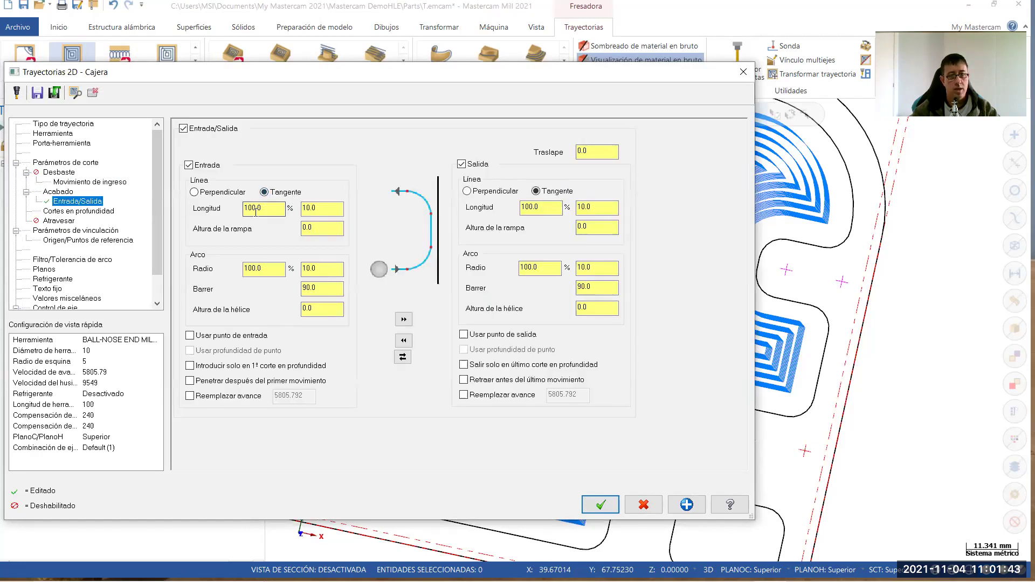
pyautogui.press('Tab')
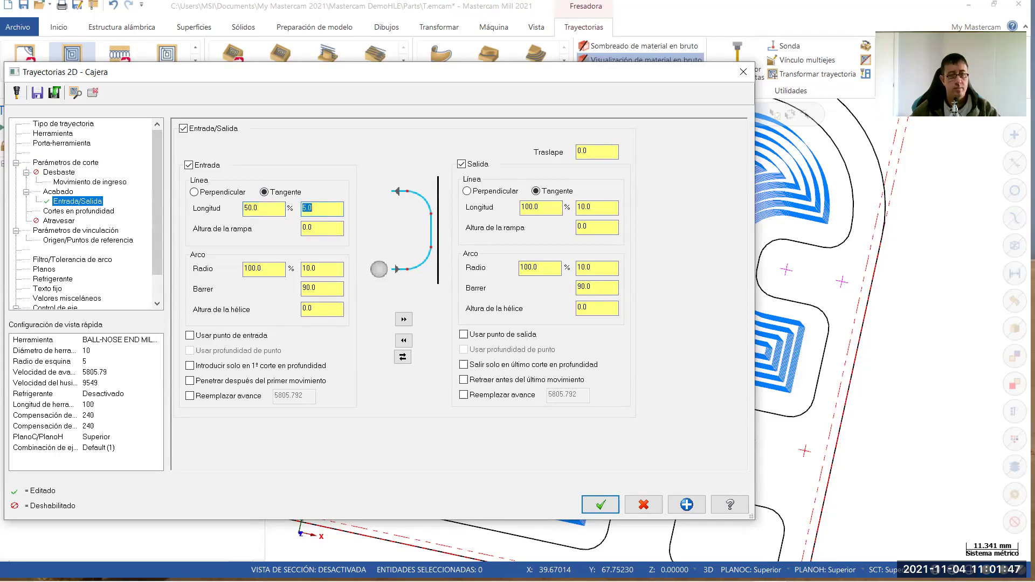
pyautogui.press('Tab')
pyautogui.press('Tab')
pyautogui.write('50')
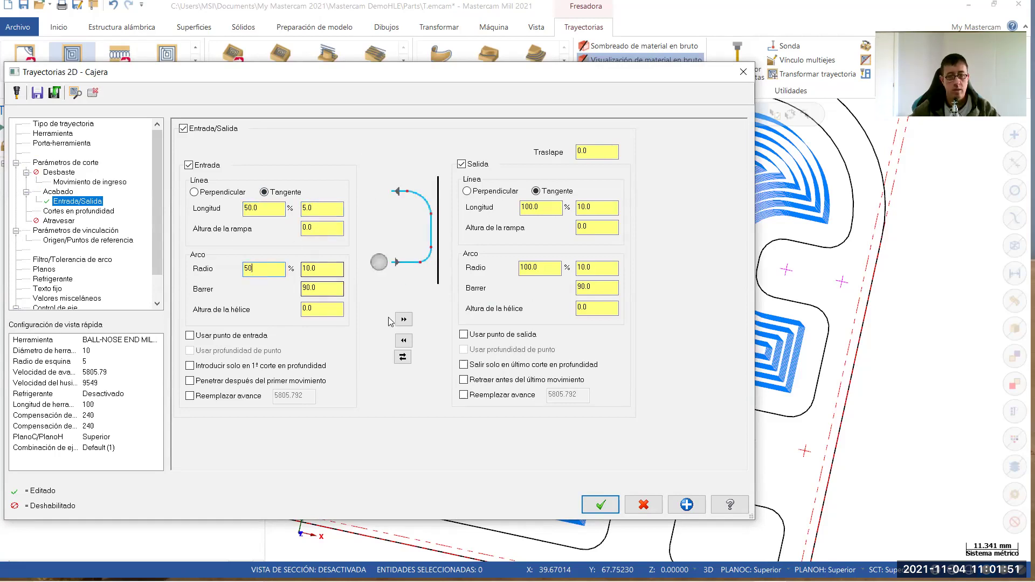
pyautogui.press('Tab')
pyautogui.click(404, 319)
pyautogui.click(243, 208)
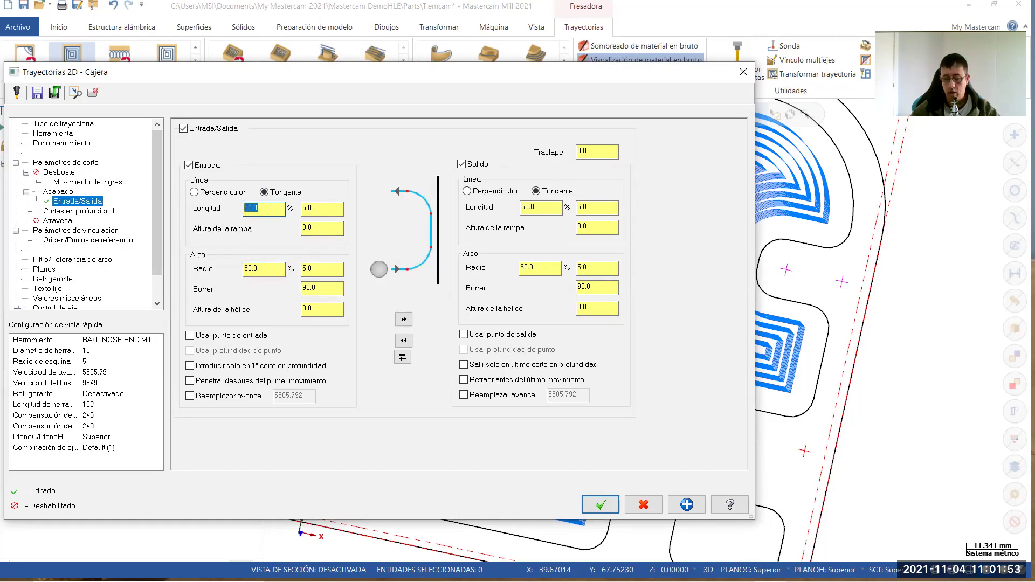
pyautogui.write('10')
pyautogui.click(315, 272)
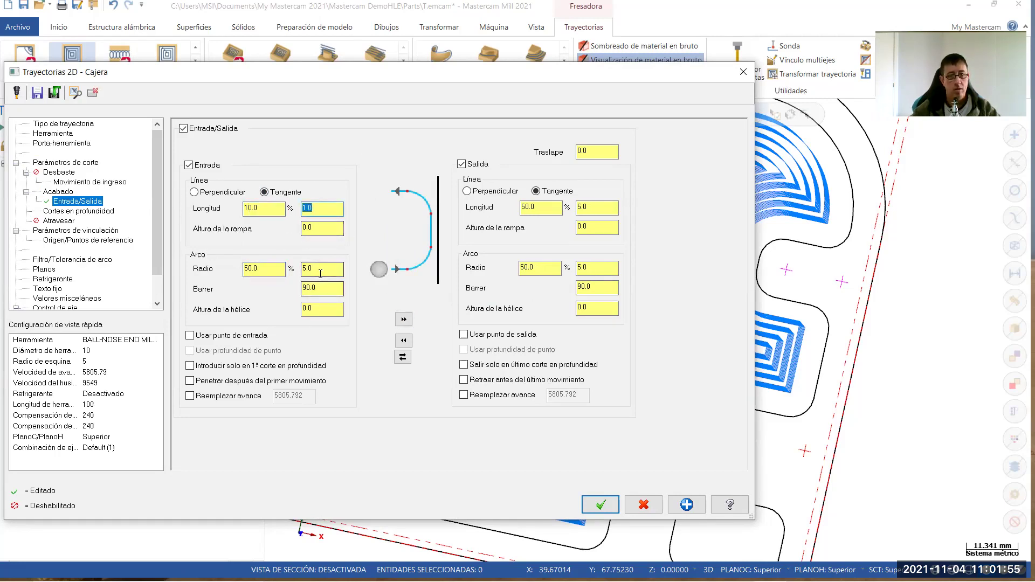
pyautogui.click(403, 319)
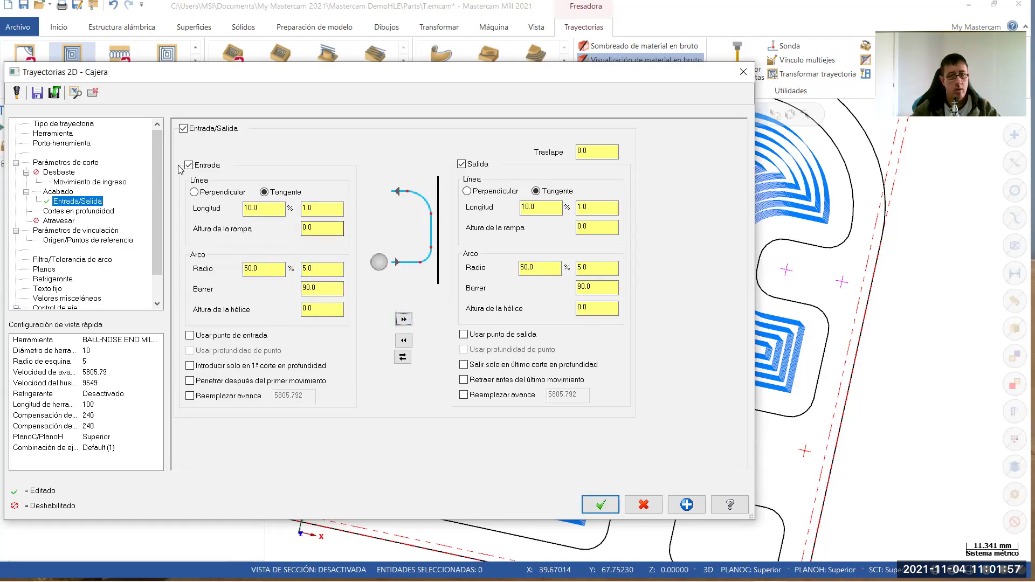
pyautogui.click(600, 505)
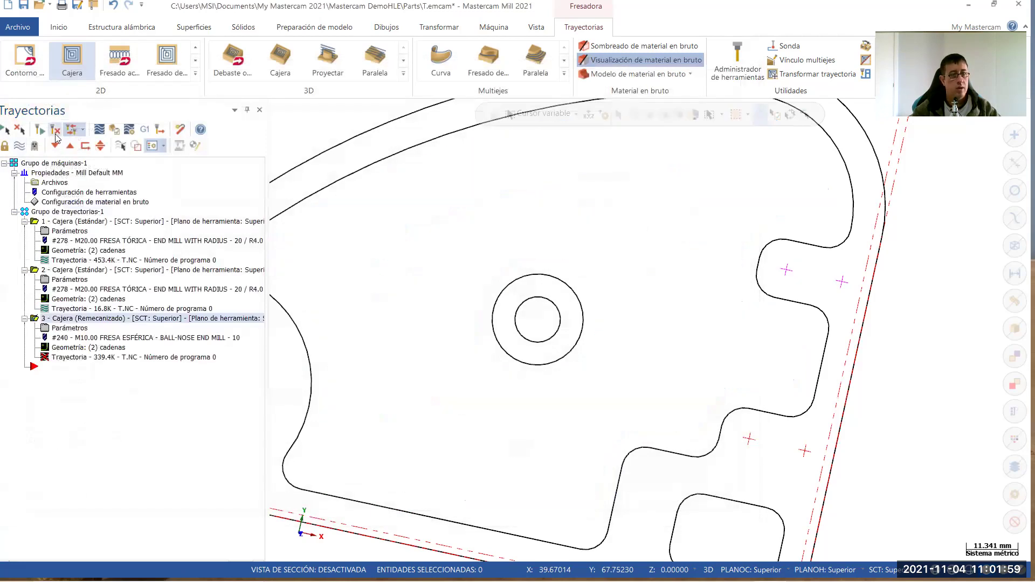
# Zoom and orbit to inspect the remachining pocket's stacked finish passes in 3D
pyautogui.scroll(-3, 785, 334)
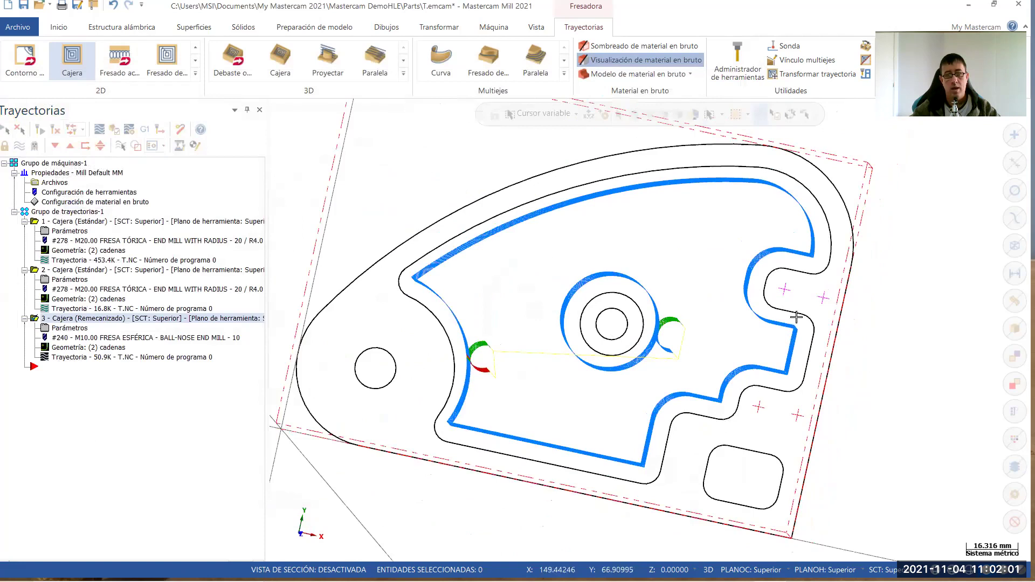
pyautogui.scroll(1, 743, 344)
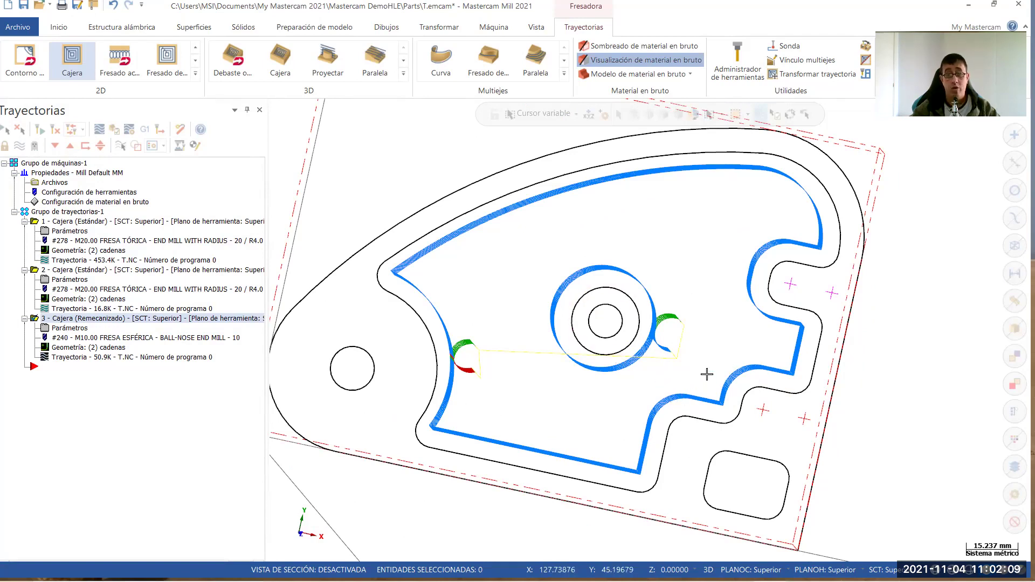
pyautogui.moveTo(707, 374)
pyautogui.mouseDown(button='middle')
pyautogui.moveTo(714, 288)
pyautogui.moveTo(710, 317)
pyautogui.mouseUp(button='middle')
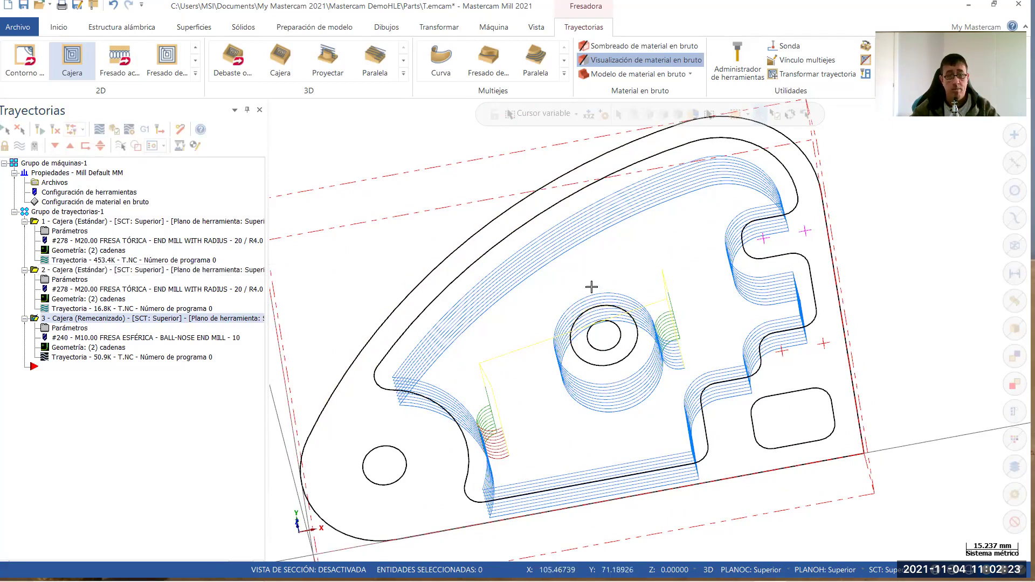
# Discard the accidental dynamic contour operation and start a standard 2D Contorno toolpath
pyautogui.rightClick(80, 321)
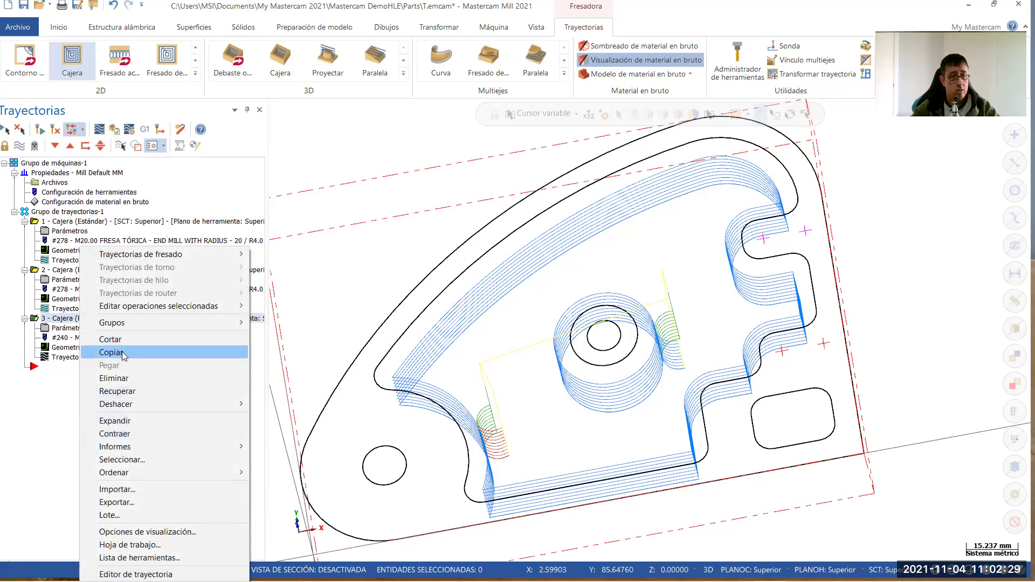
pyautogui.click(65, 414)
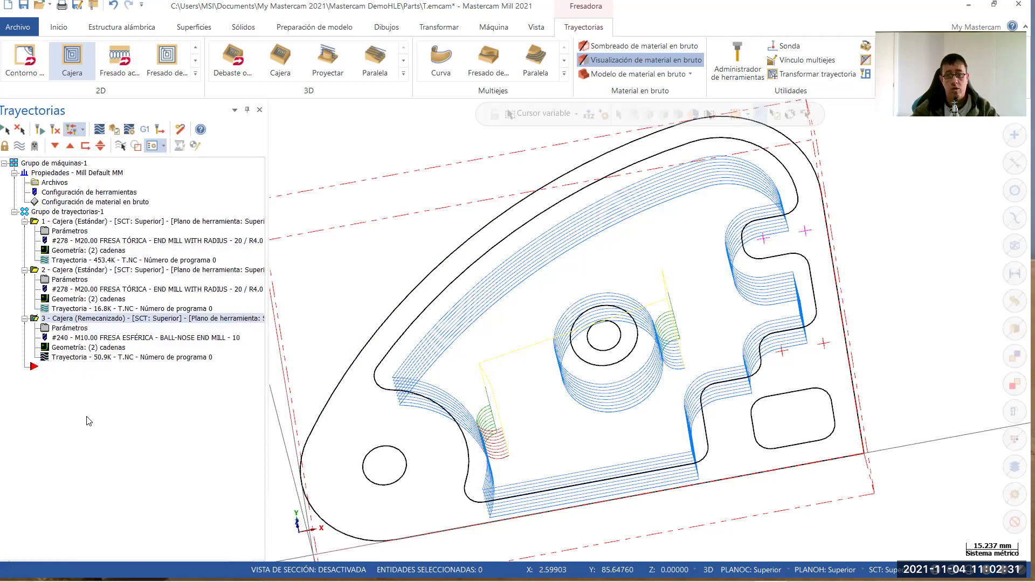
pyautogui.click(24, 59)
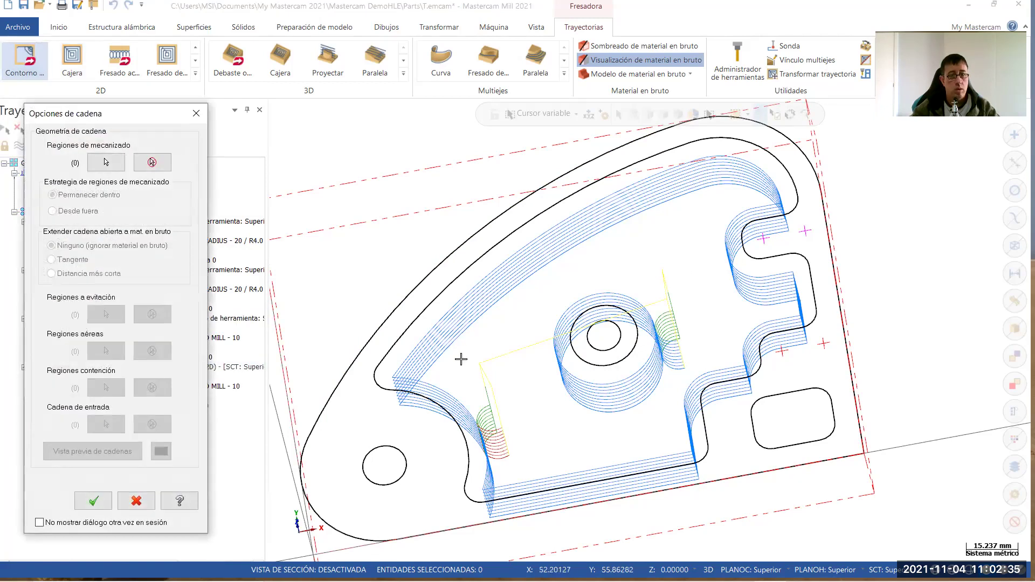
pyautogui.click(196, 113)
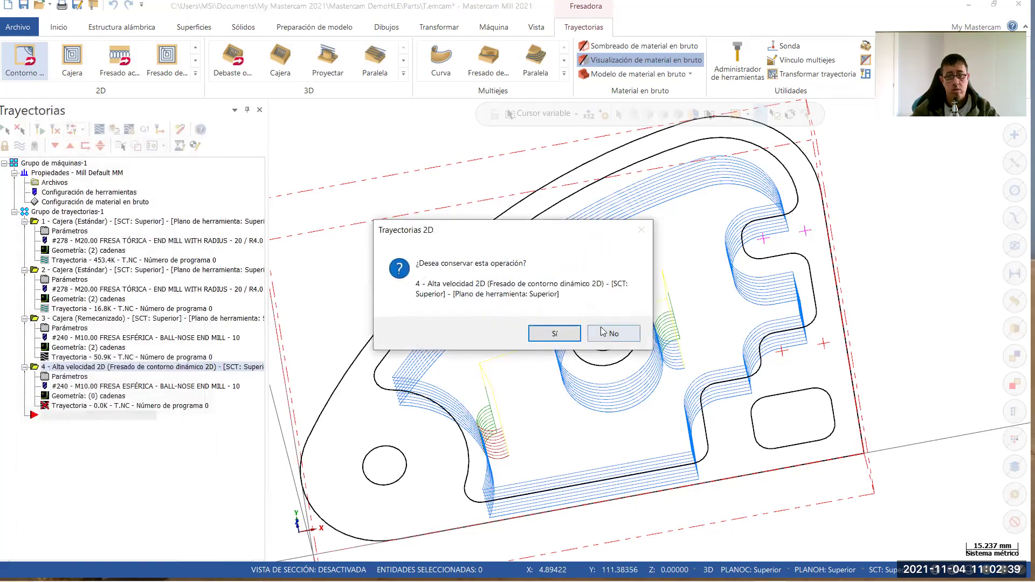
pyautogui.click(603, 332)
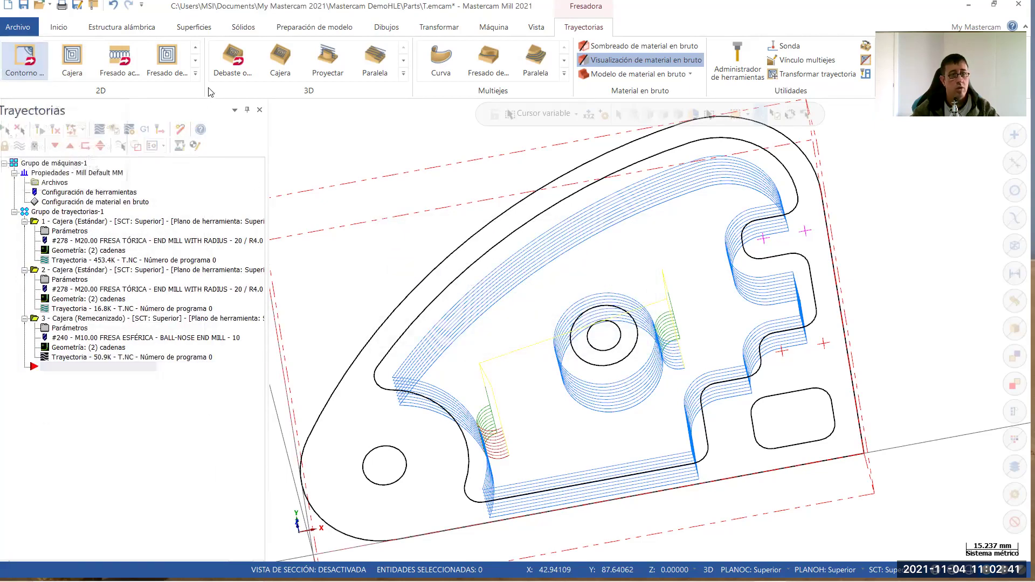
pyautogui.click(195, 76)
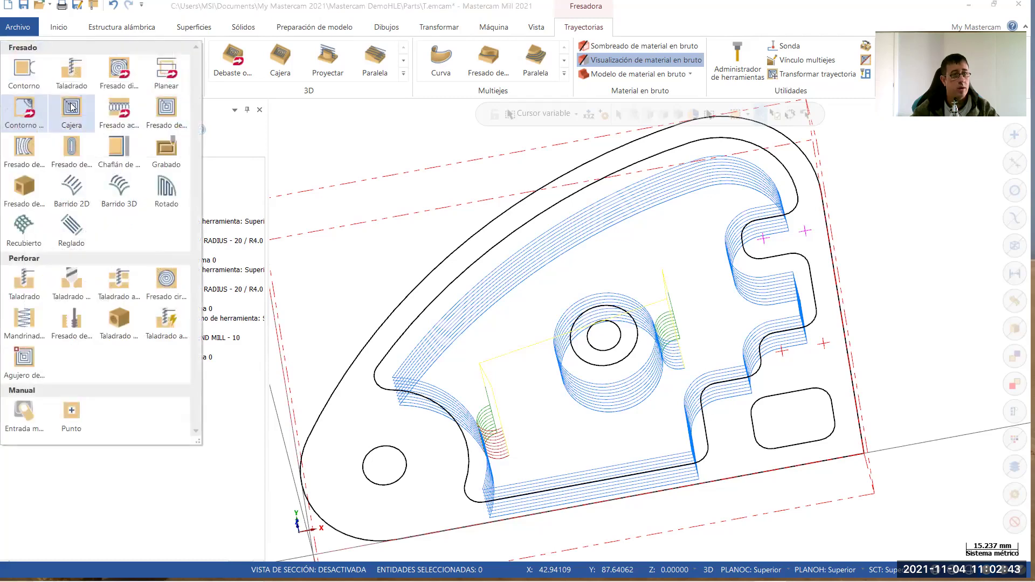
pyautogui.click(24, 70)
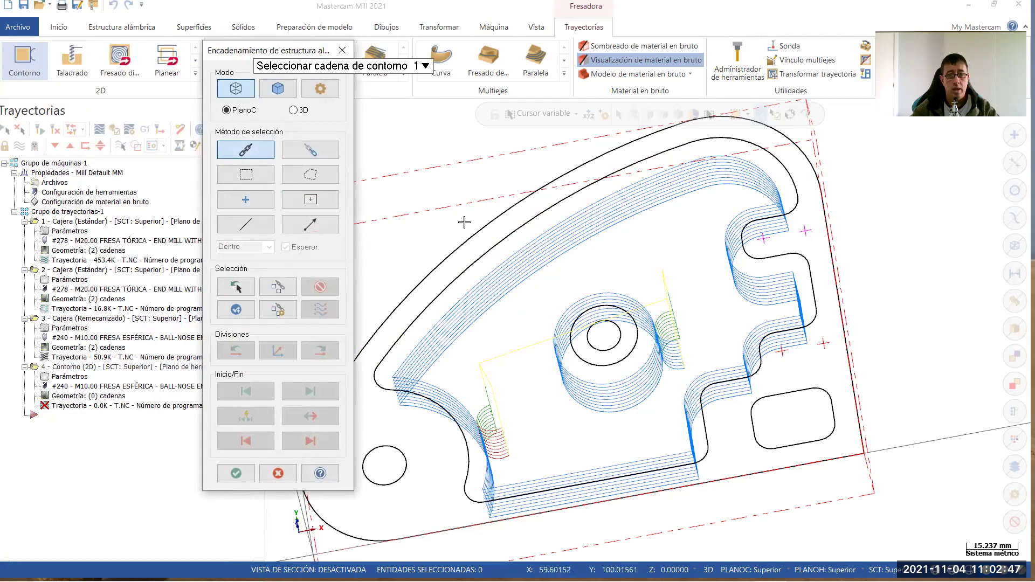
# Chain the pocket wall in top view, reversed, with its start on the top edge
pyautogui.click(464, 263)
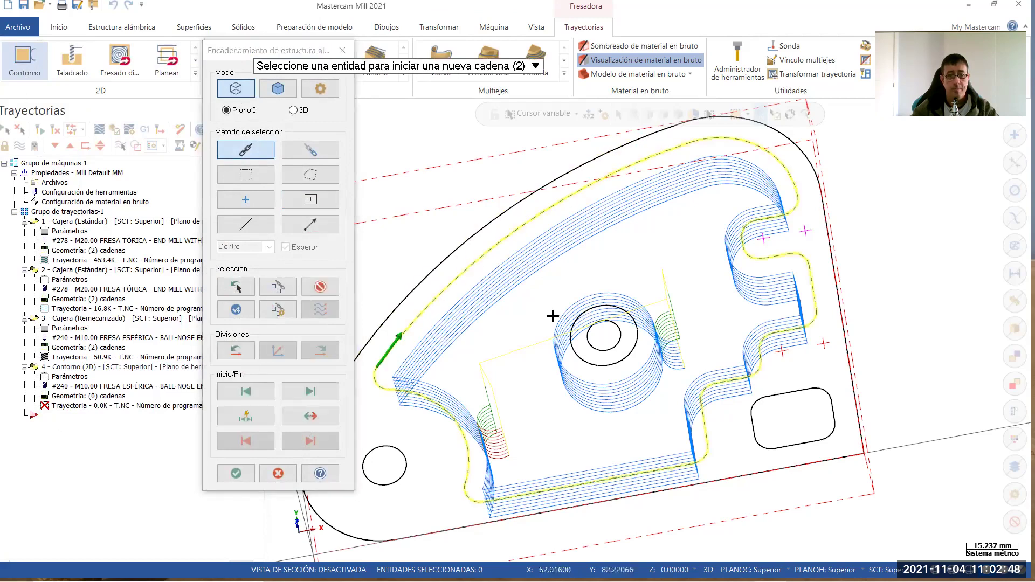
pyautogui.rightClick(626, 239)
pyautogui.click(684, 313)
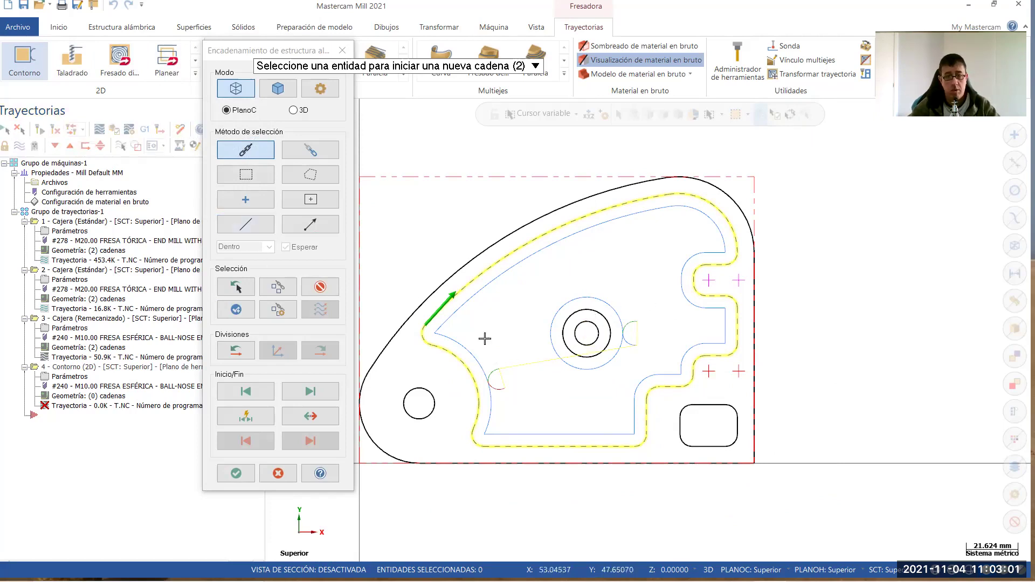
pyautogui.click(310, 416)
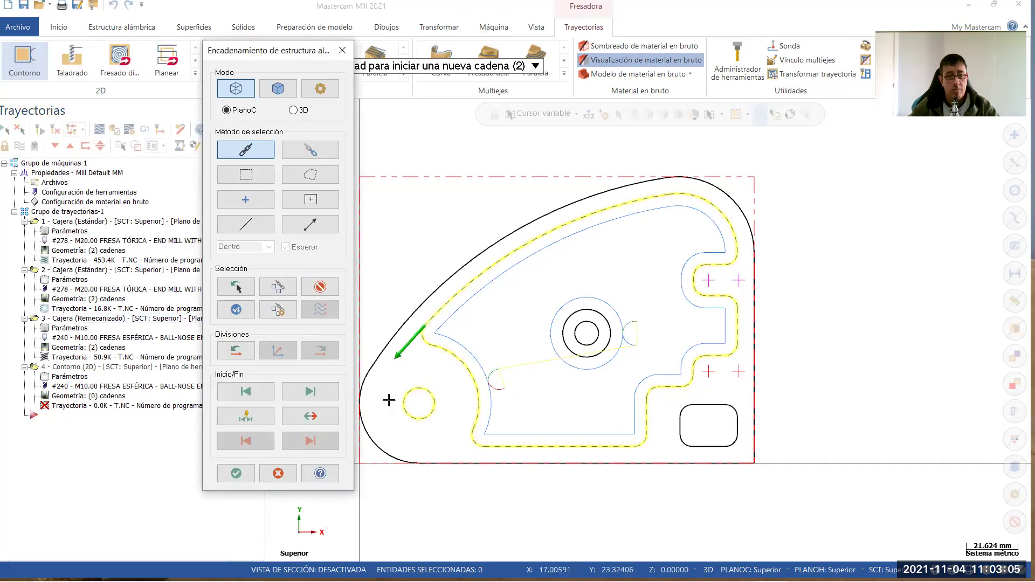
pyautogui.click(257, 399)
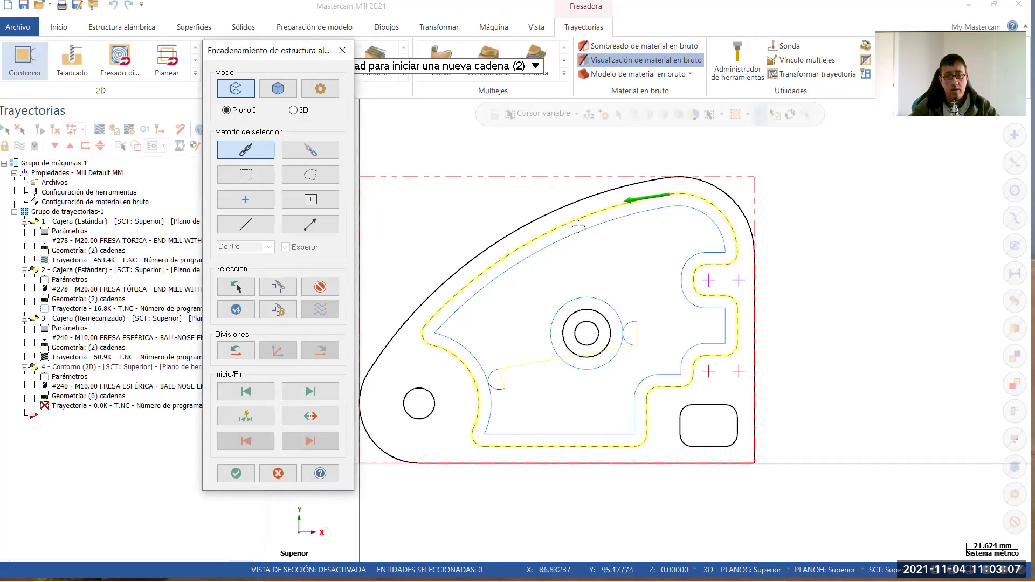
pyautogui.click(589, 214)
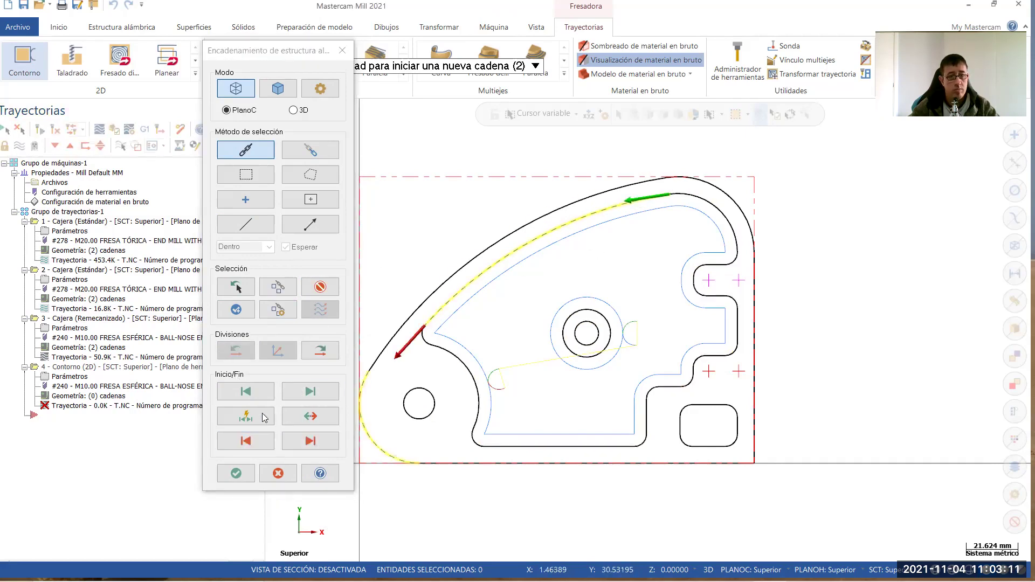
pyautogui.click(320, 286)
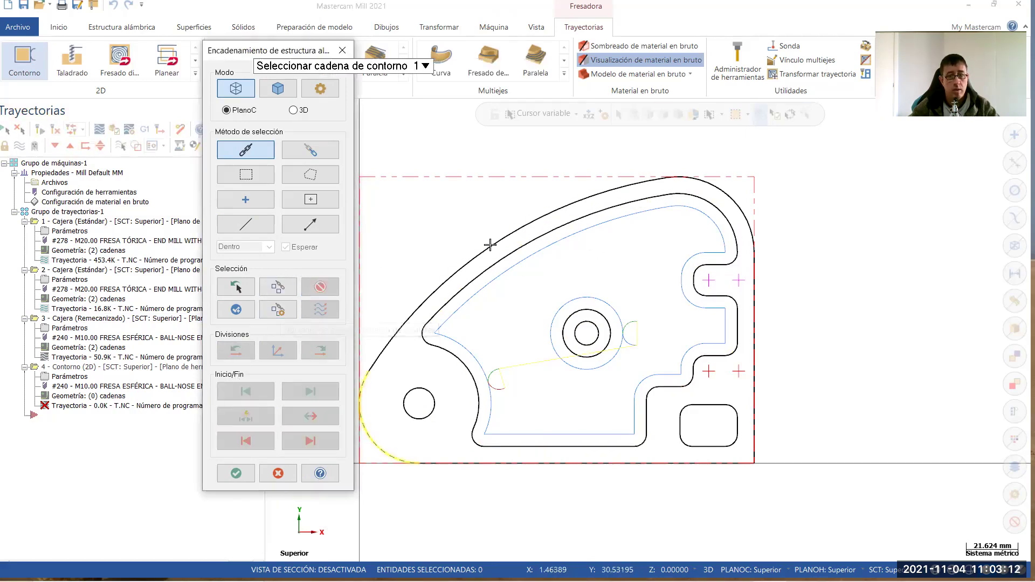
pyautogui.click(610, 214)
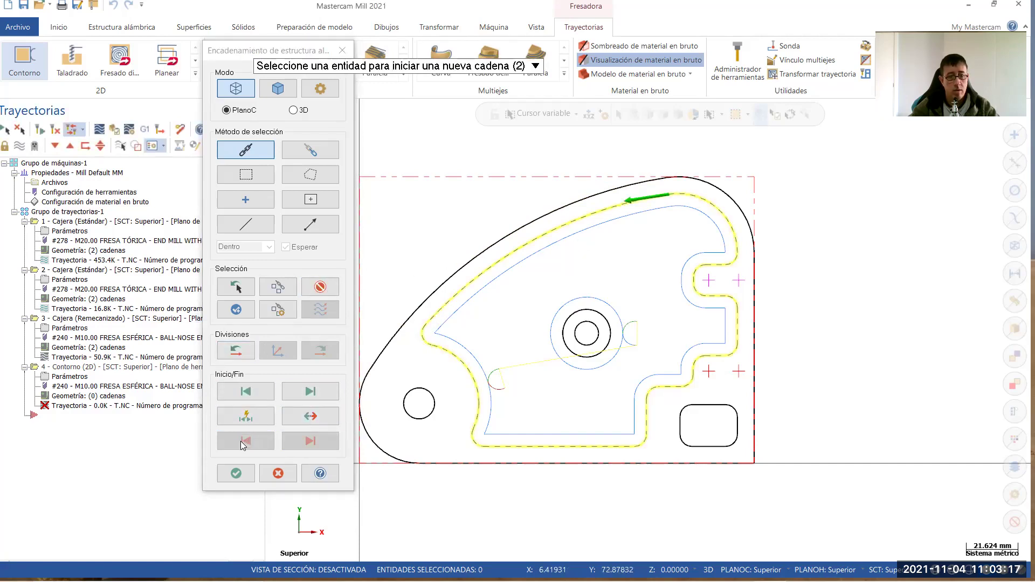
pyautogui.click(246, 417)
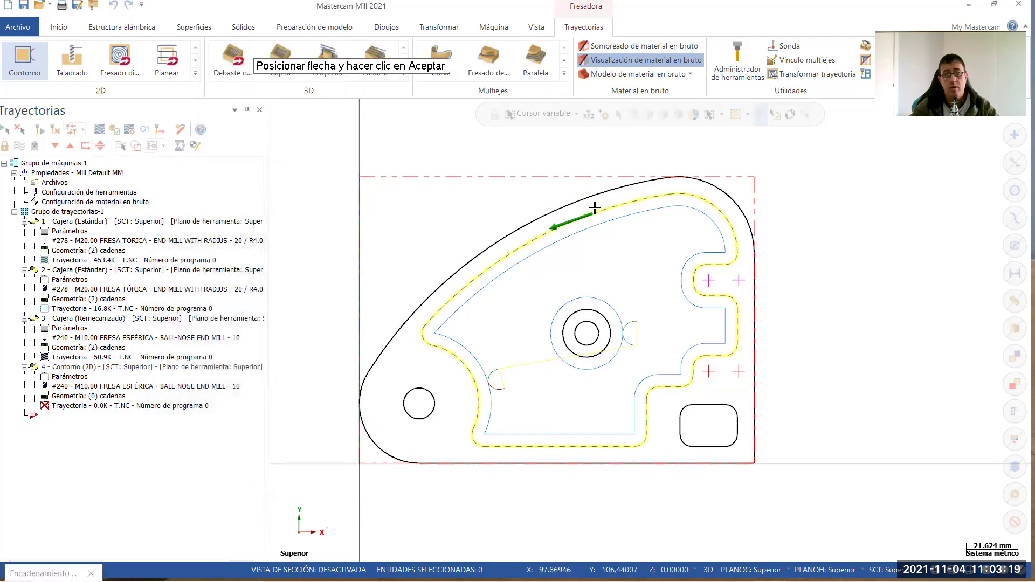
pyautogui.click(586, 218)
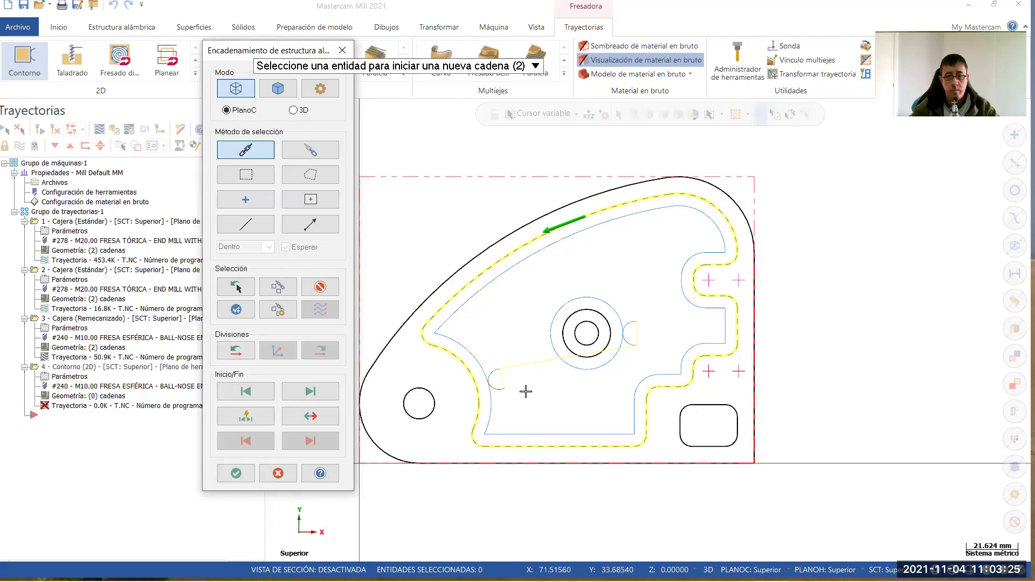
# Chain the central boss circle, reverse it, set its start point, and accept both chains
pyautogui.click(590, 306)
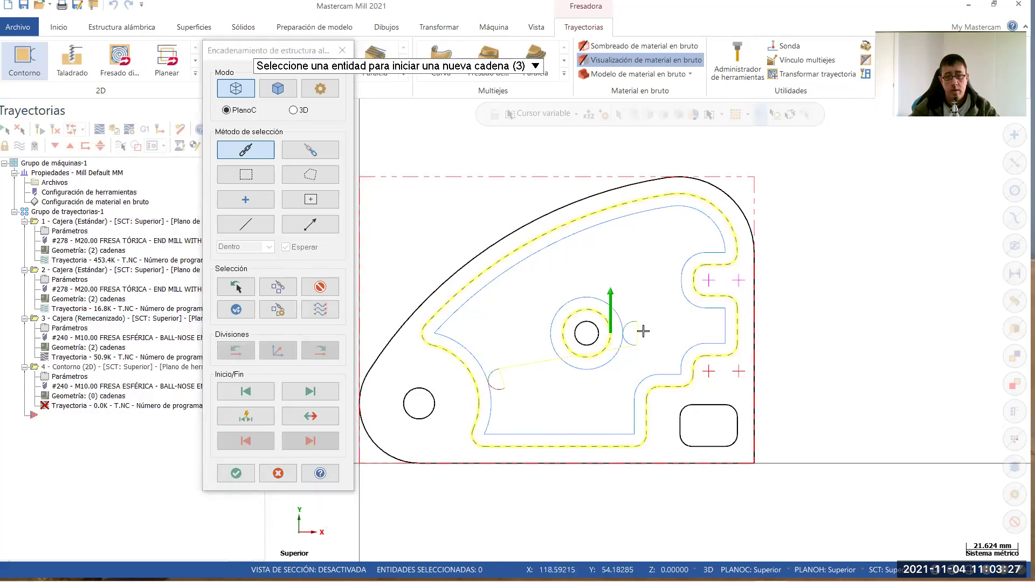
pyautogui.click(311, 420)
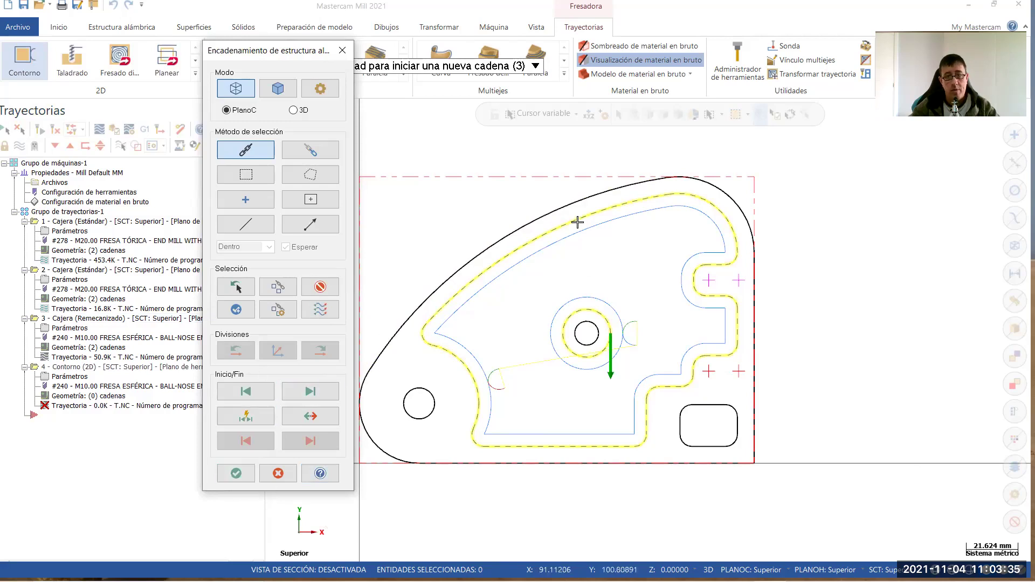
pyautogui.click(264, 418)
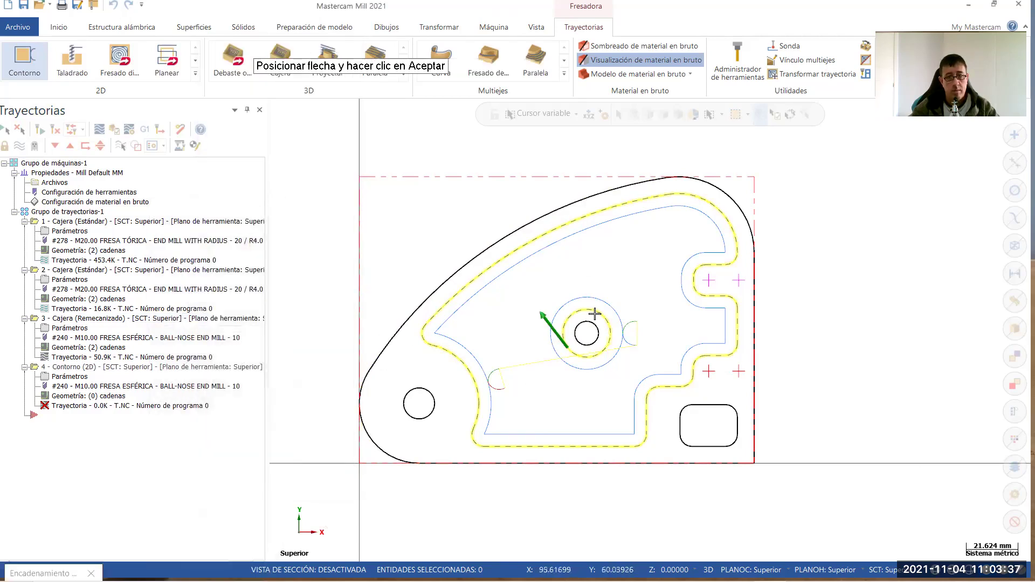
pyautogui.click(593, 309)
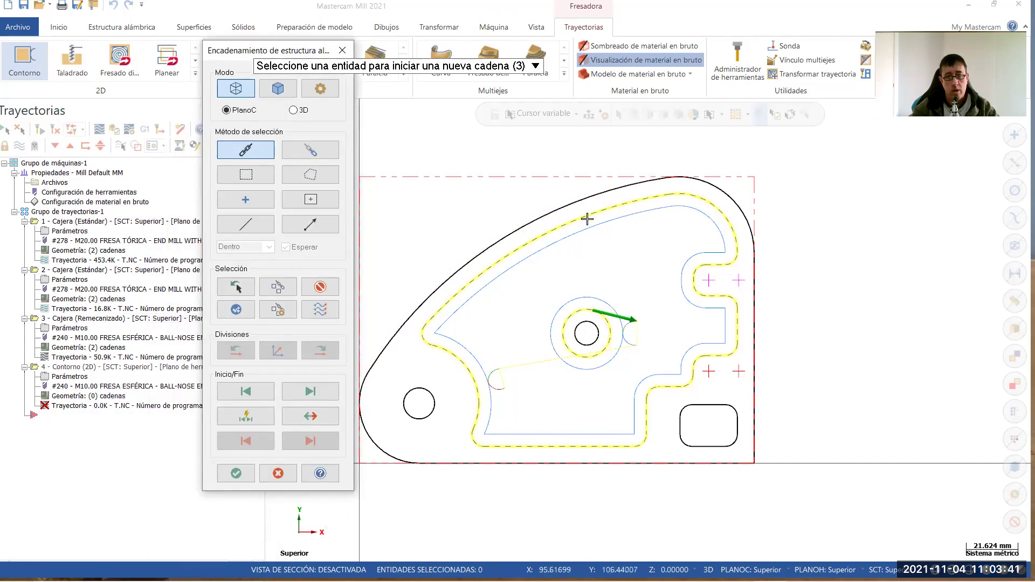
pyautogui.click(235, 474)
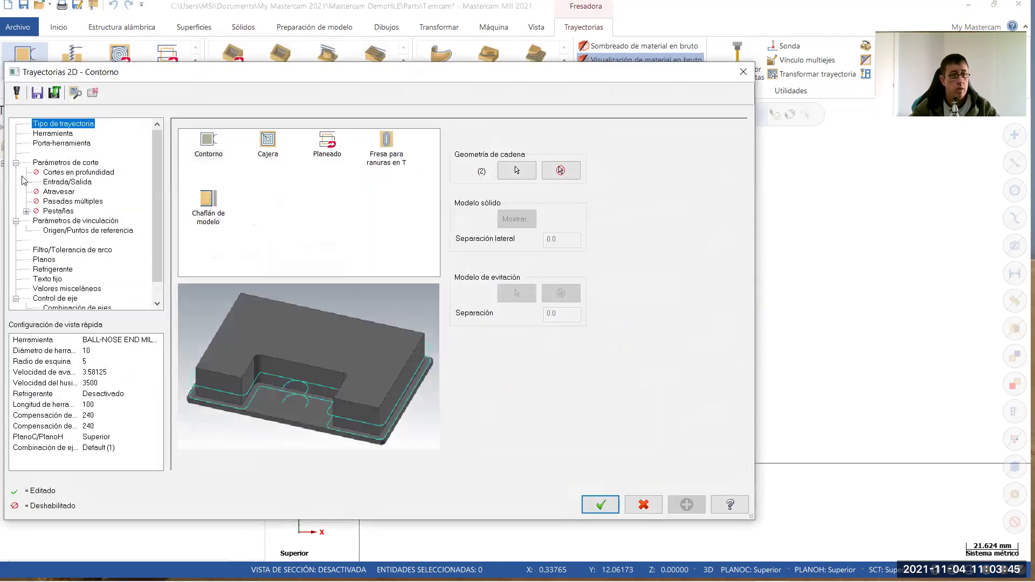
# Add the short 10 mm ball-nose tool from the filtered library despite the similar-tool warning
pyautogui.click(56, 134)
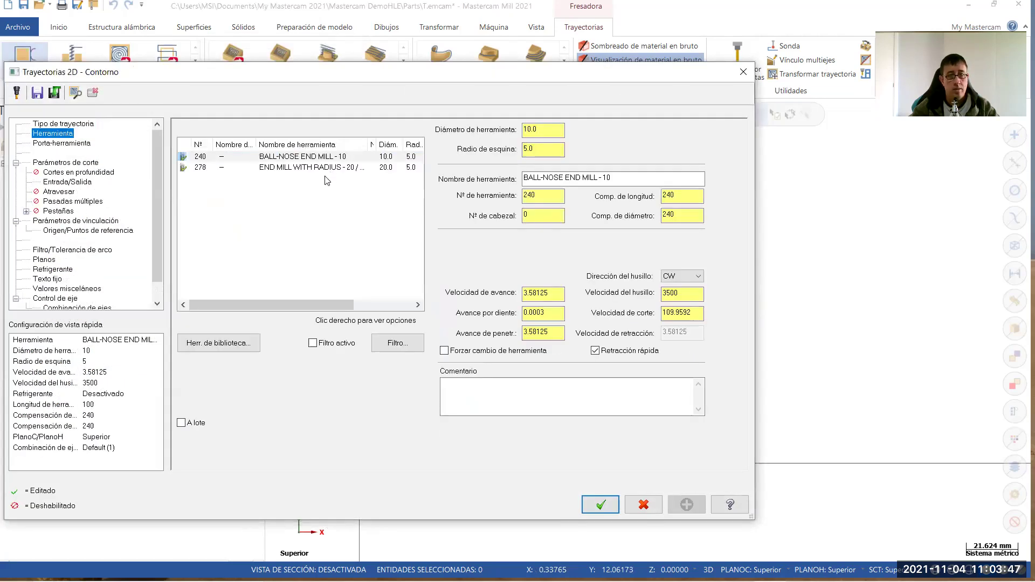
pyautogui.click(296, 158)
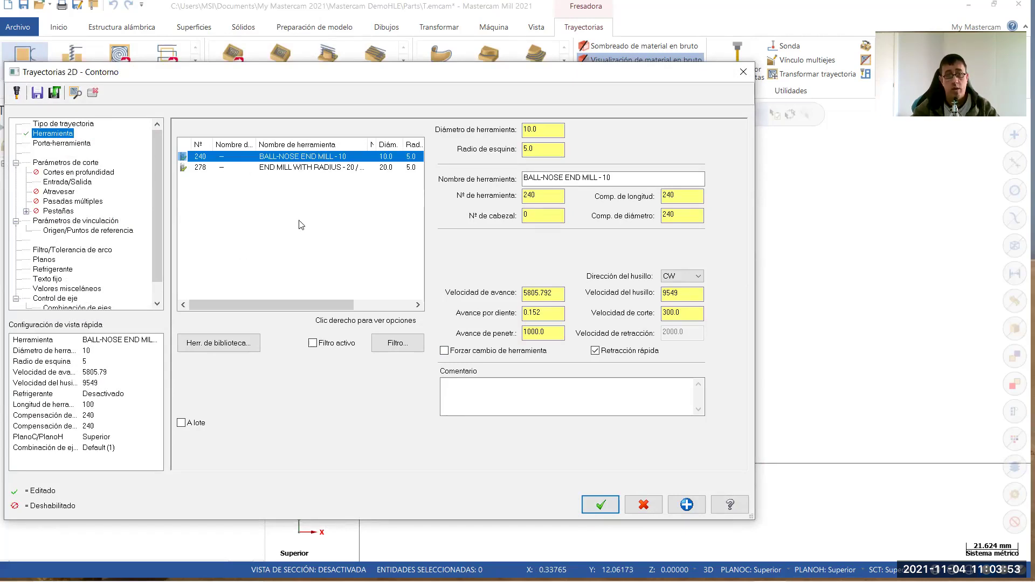
pyautogui.click(211, 341)
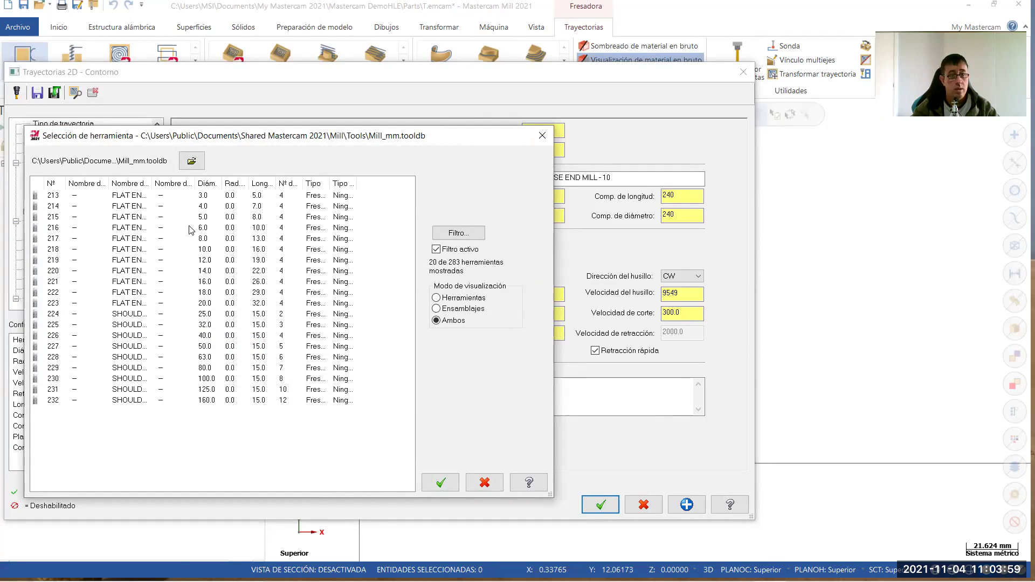
pyautogui.click(478, 235)
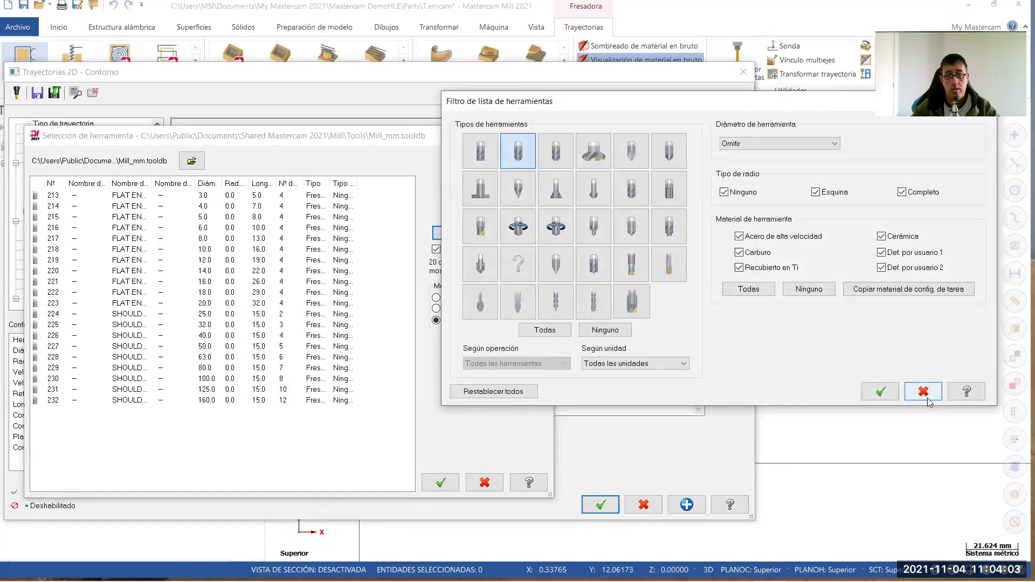
pyautogui.click(880, 392)
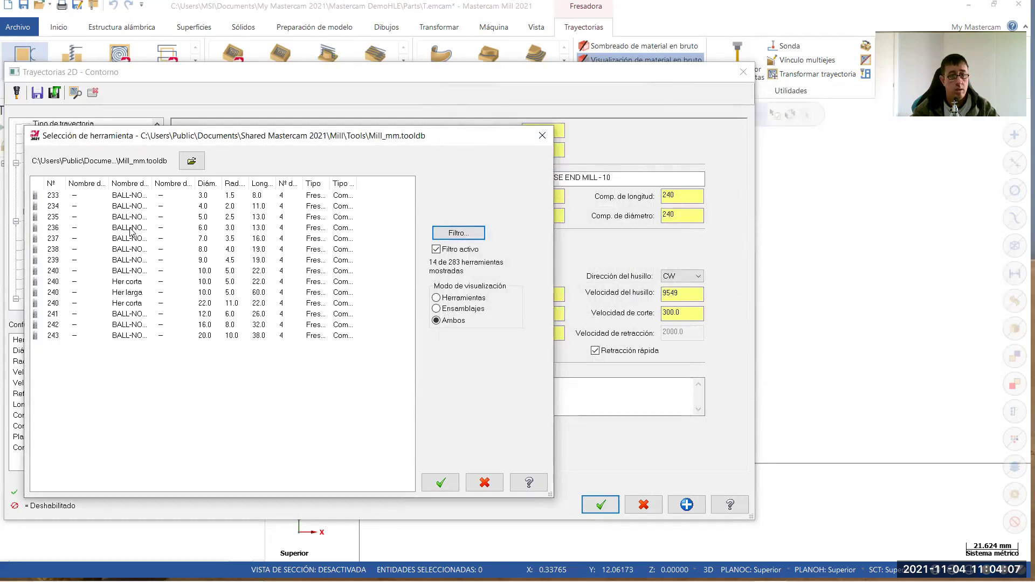
pyautogui.click(130, 283)
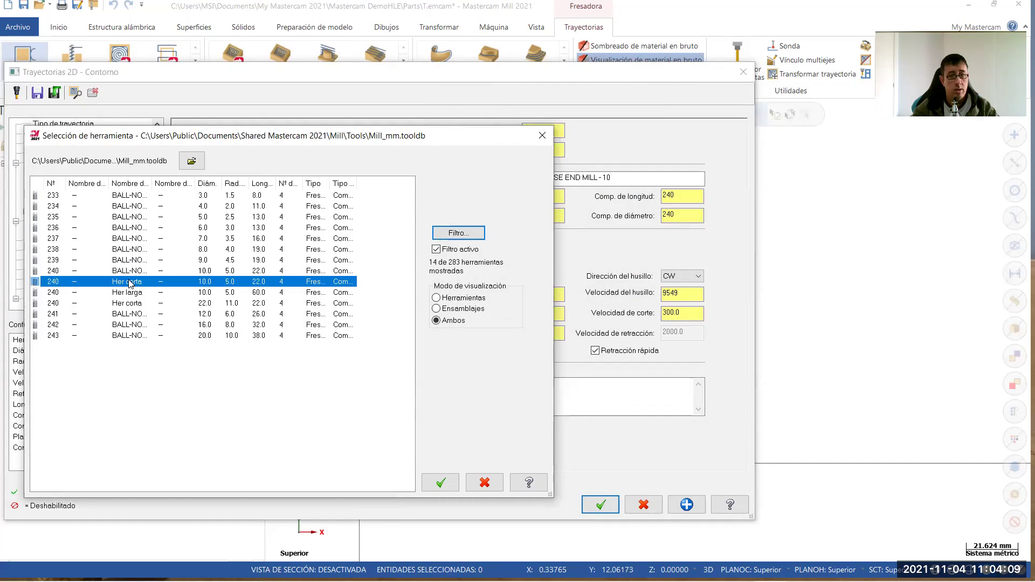
pyautogui.click(441, 482)
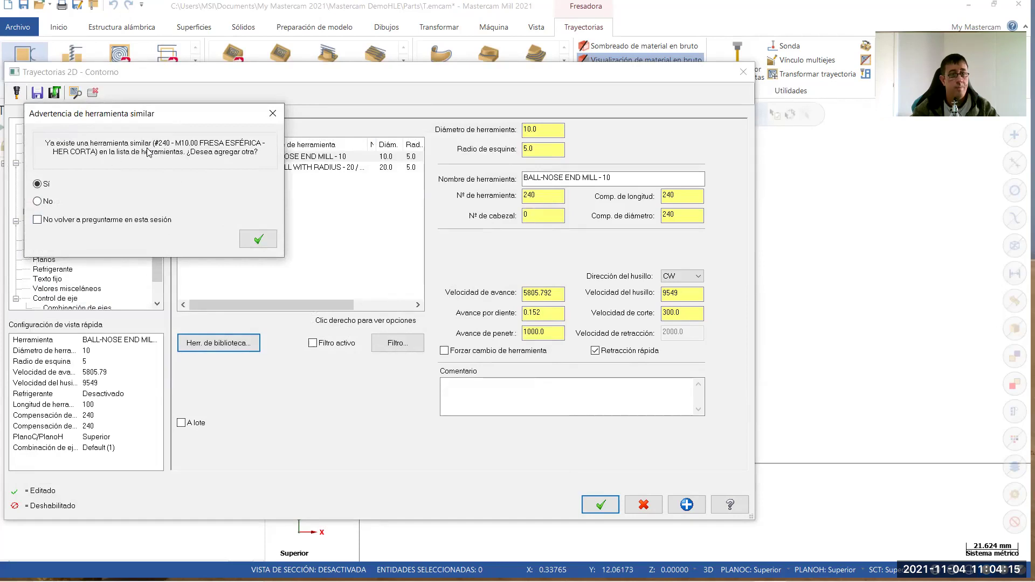
pyautogui.click(258, 238)
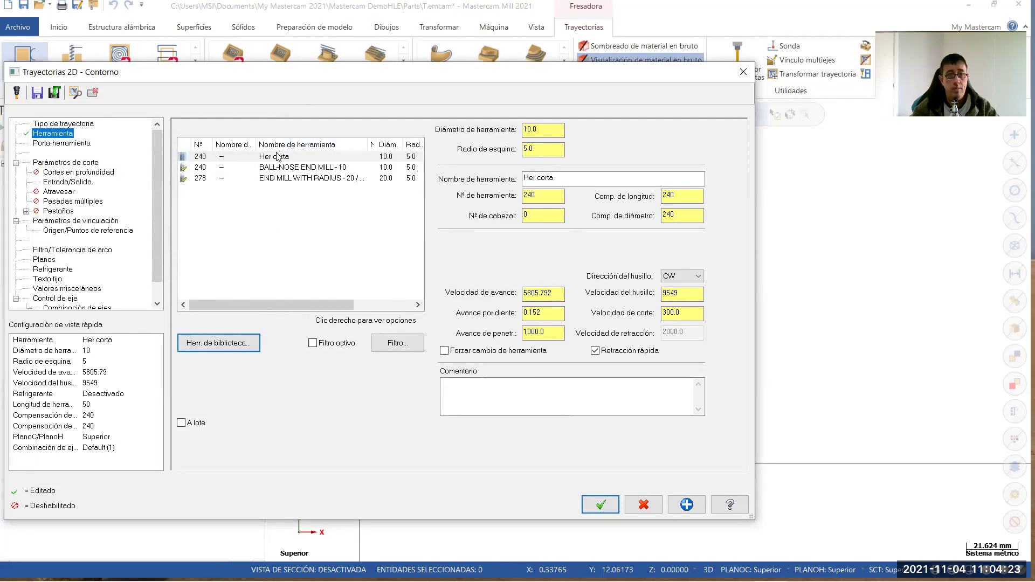
# Compare the listed tools and select 'Her corta' (Ø10, R5) for the contour
pyautogui.click(278, 158)
pyautogui.click(280, 168)
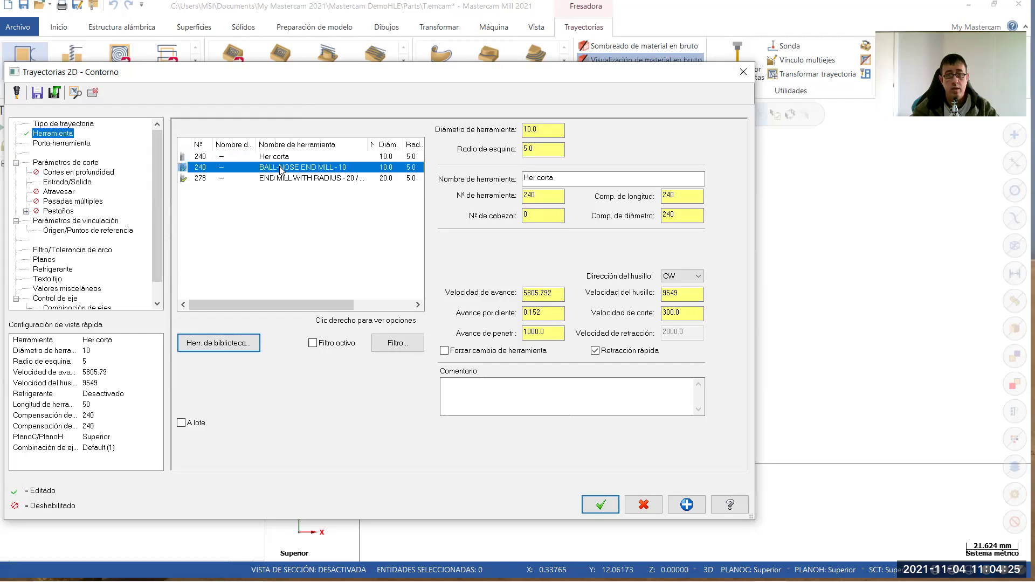
pyautogui.click(286, 157)
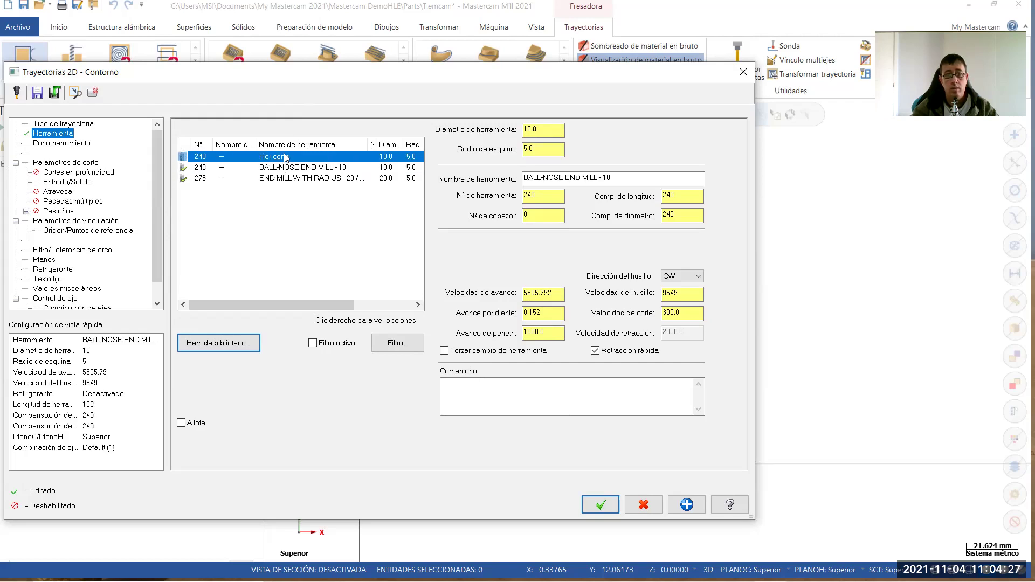
pyautogui.click(286, 179)
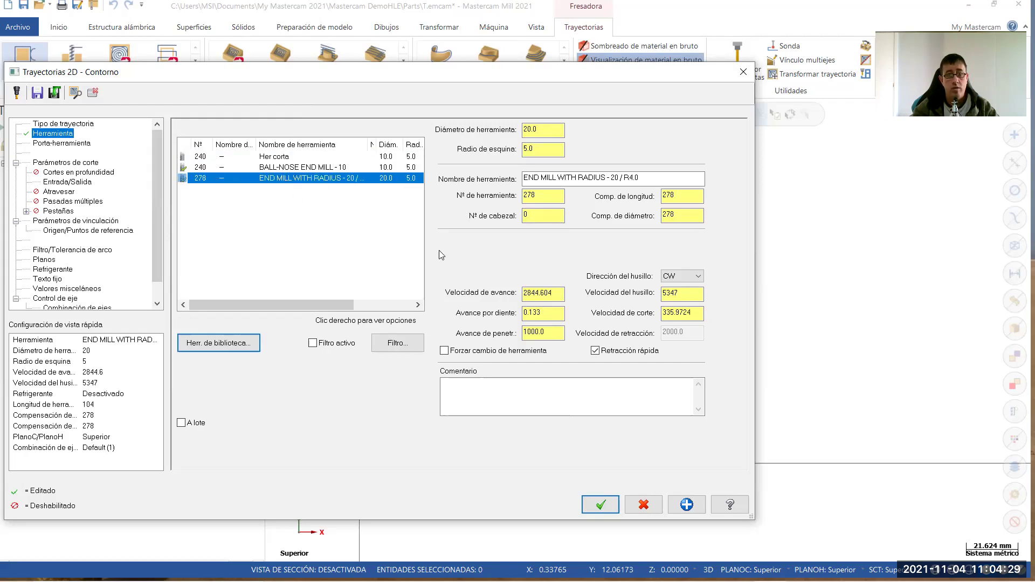
pyautogui.click(542, 195)
pyautogui.click(680, 196)
pyautogui.click(554, 195)
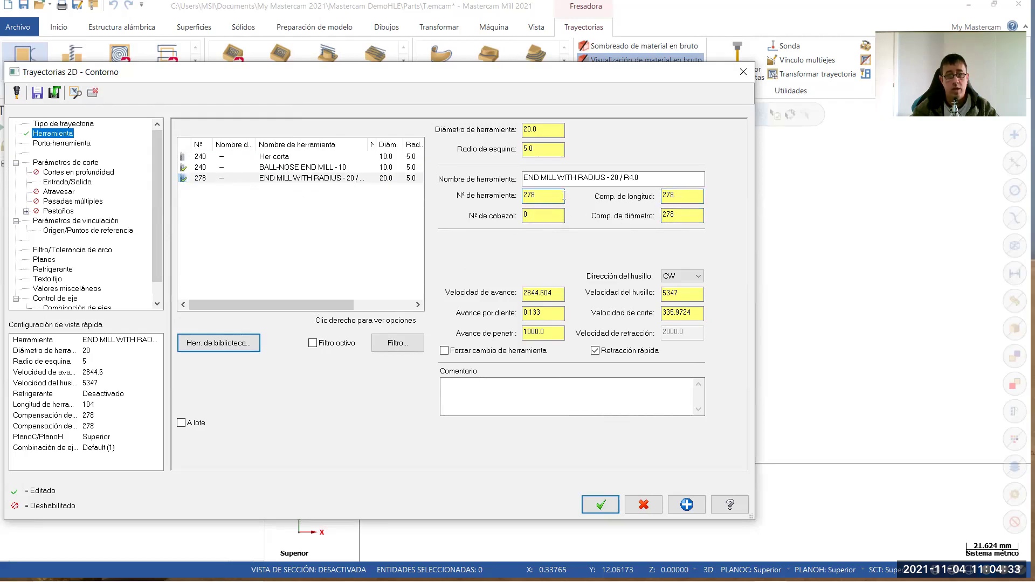
pyautogui.click(255, 167)
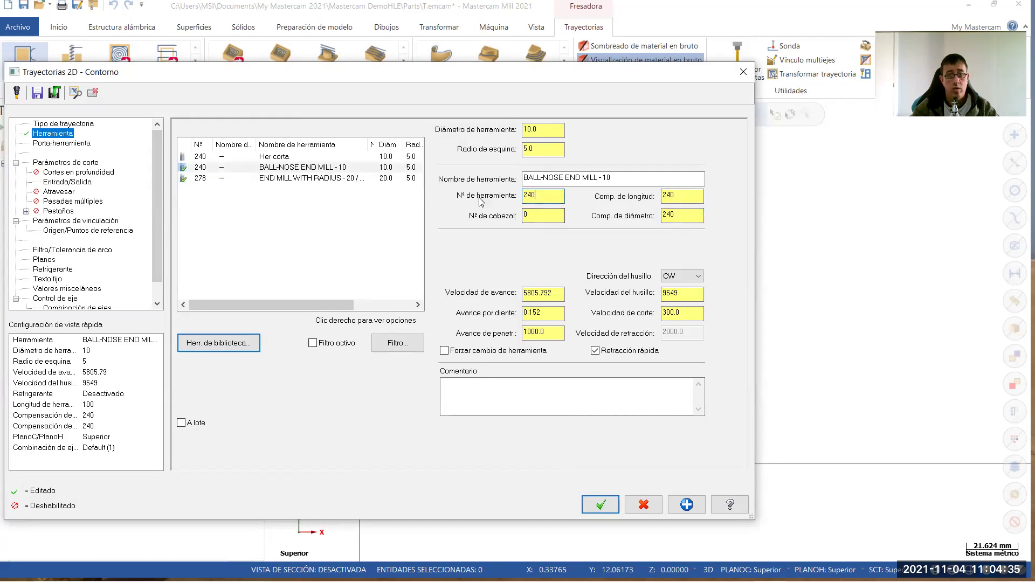
pyautogui.click(261, 157)
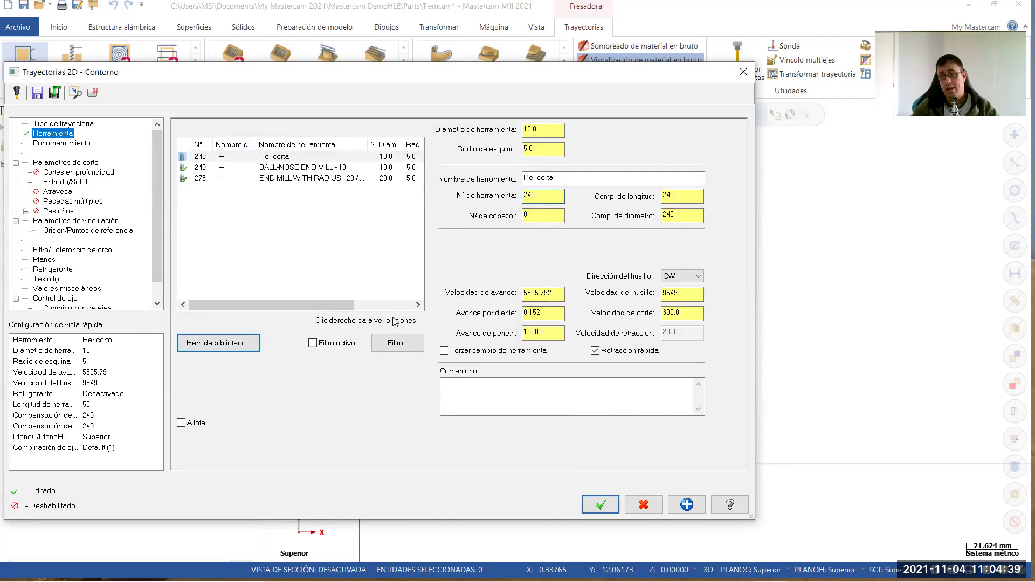
pyautogui.click(76, 168)
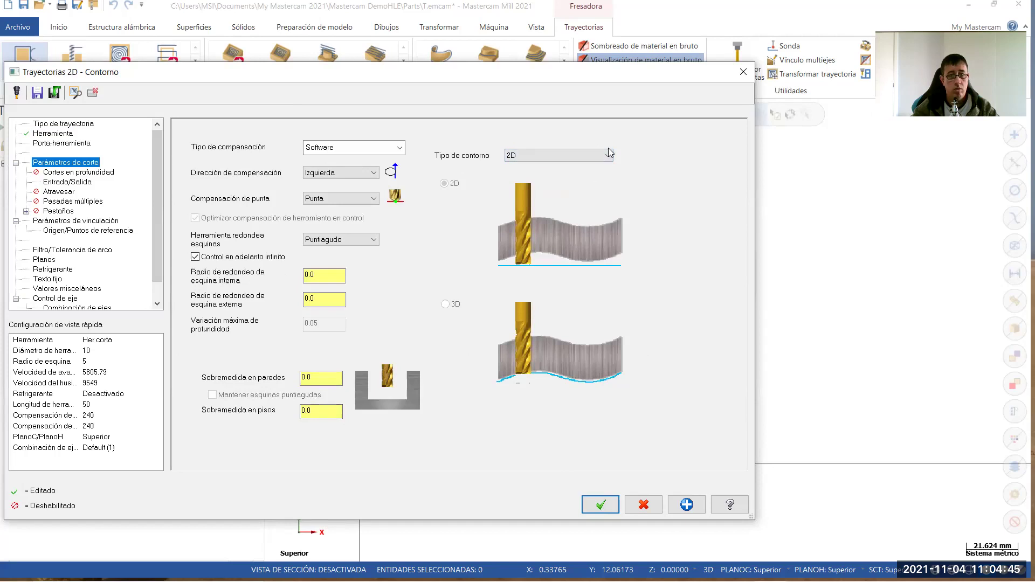
# Leave depth cuts off and give entry and exit moves 5 mm (50%) lines and arcs
pyautogui.click(89, 172)
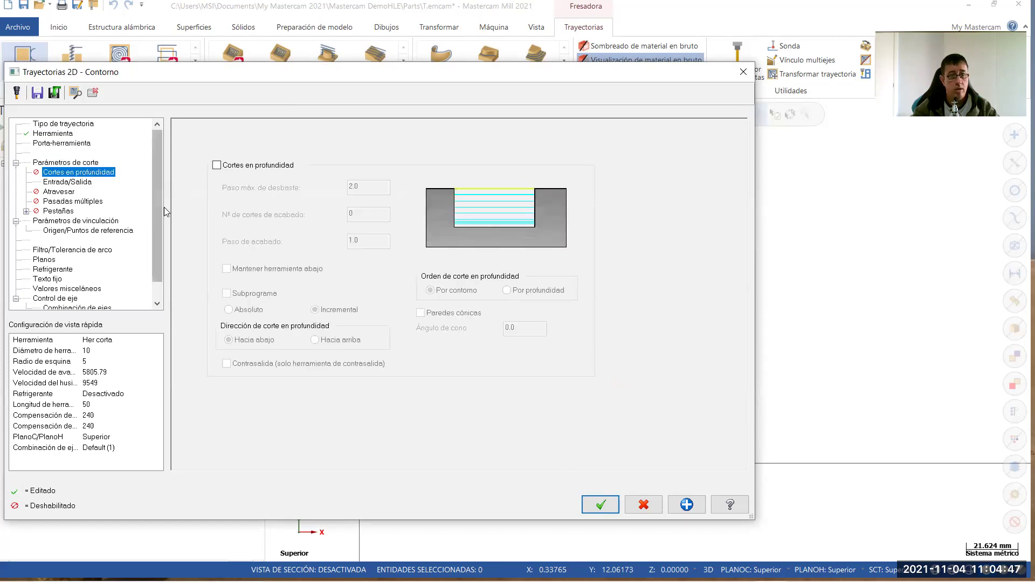
pyautogui.click(217, 166)
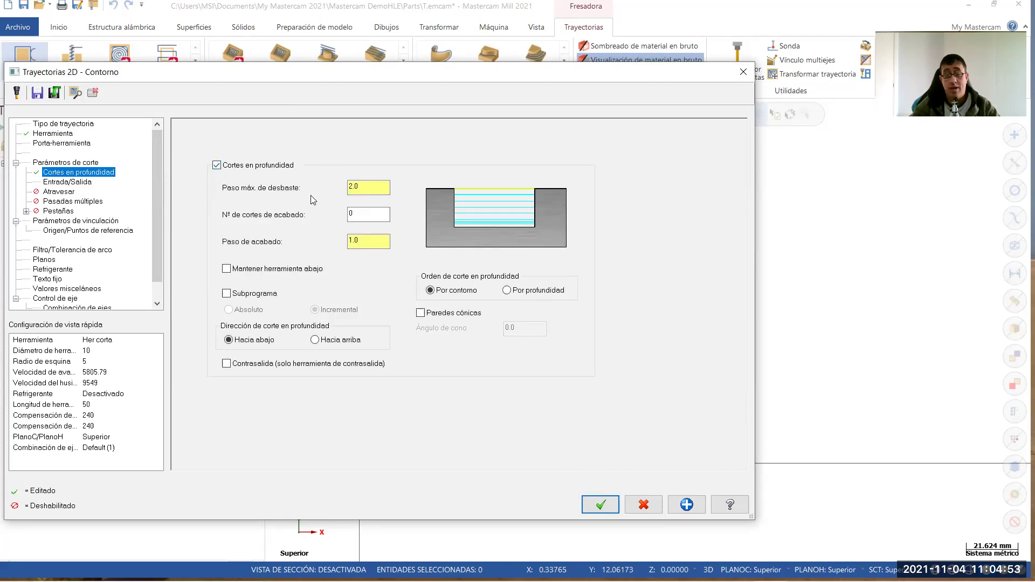
pyautogui.click(218, 166)
pyautogui.click(89, 186)
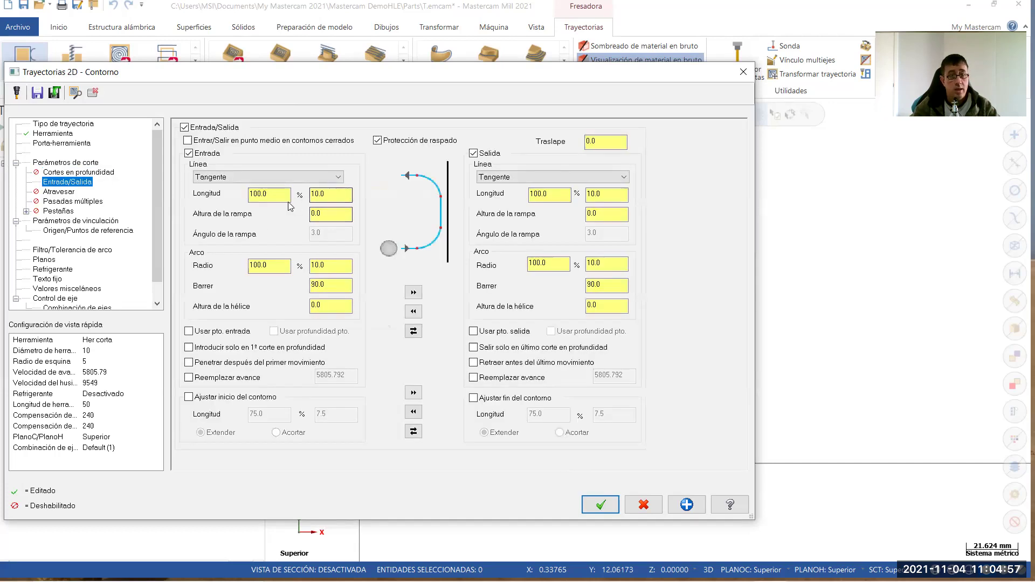
pyautogui.write('50')
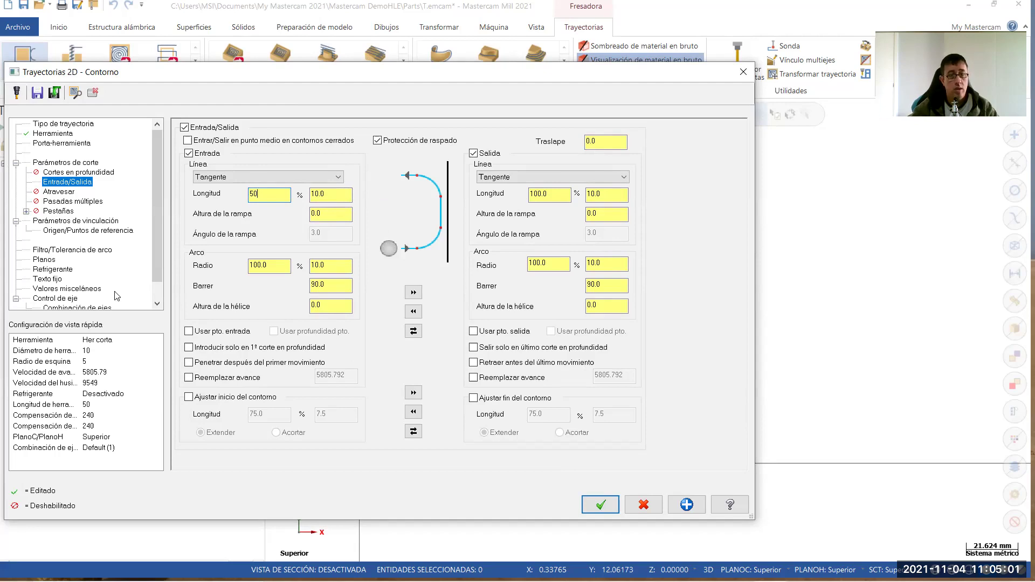
pyautogui.click(280, 266)
pyautogui.write('50')
pyautogui.click(413, 293)
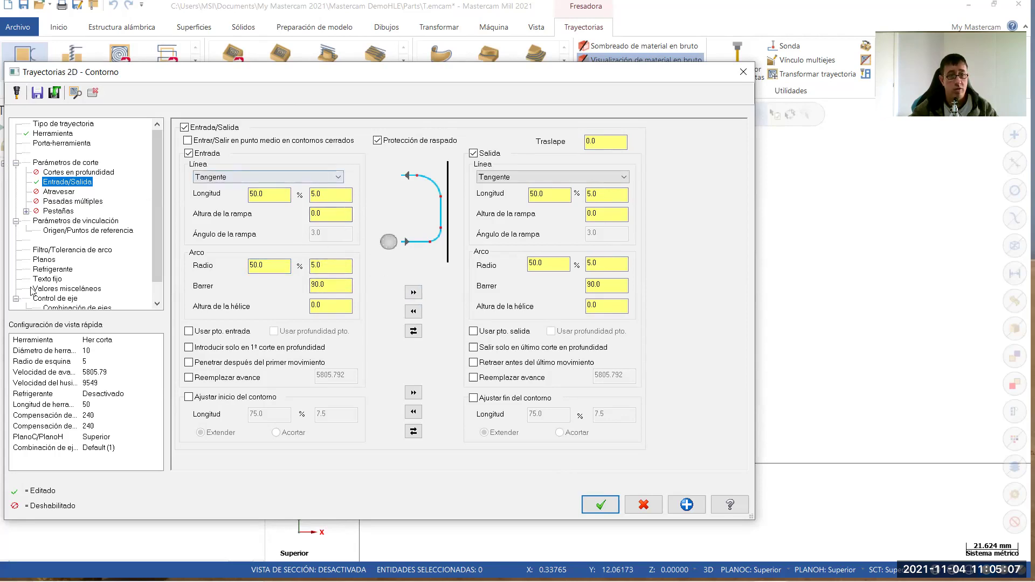
# Set absolute depth -20 with absolute retract and feed planes, accept, and select all four operations
pyautogui.click(65, 202)
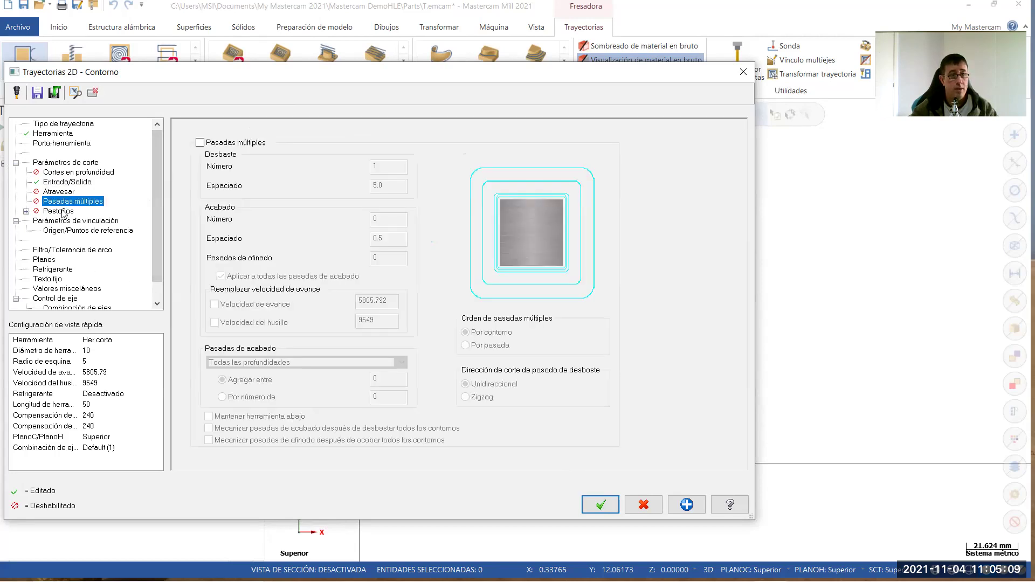
pyautogui.click(60, 222)
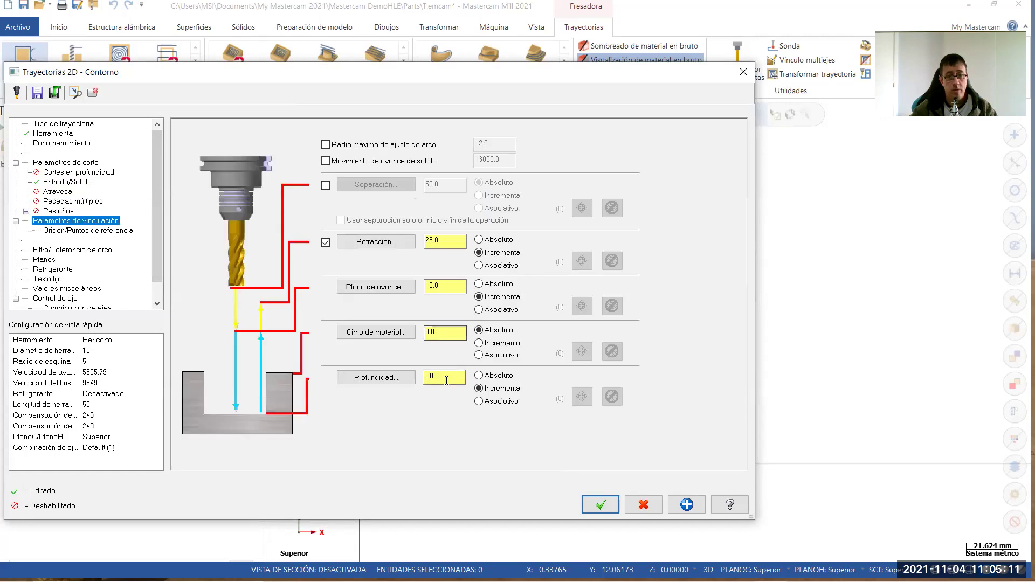
pyautogui.write('-2')
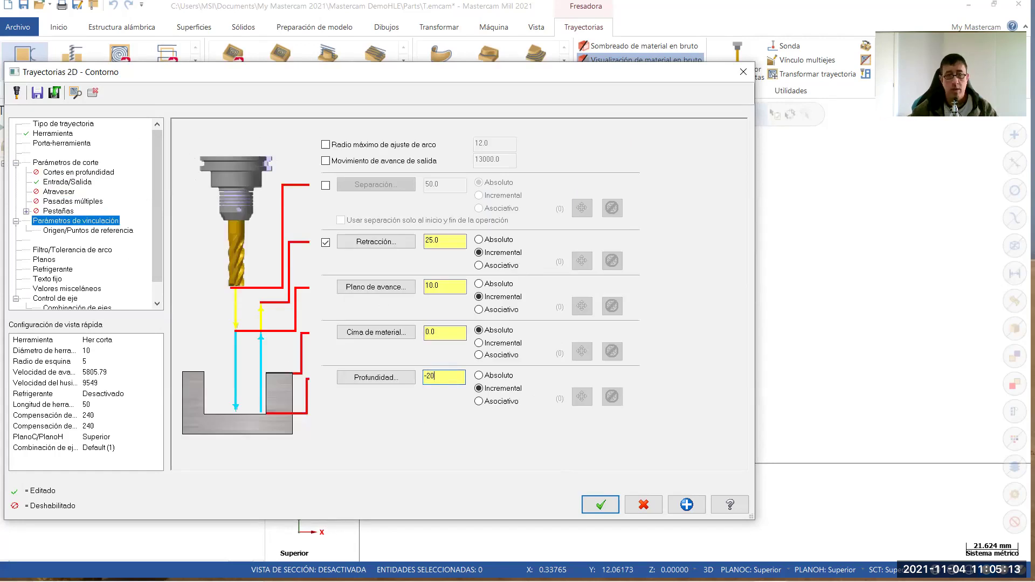
pyautogui.click(491, 374)
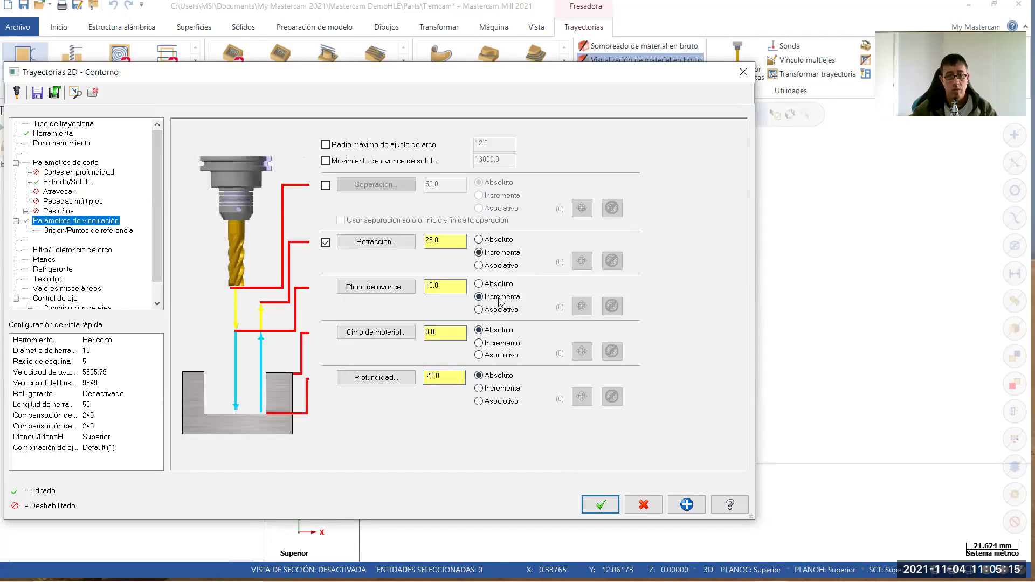
pyautogui.click(497, 286)
pyautogui.click(498, 241)
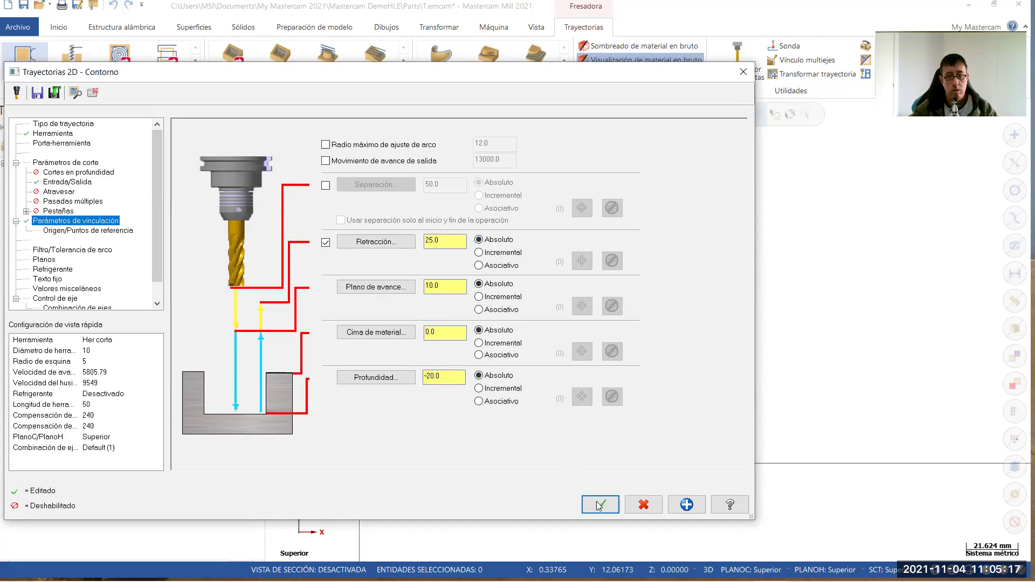
pyautogui.click(600, 506)
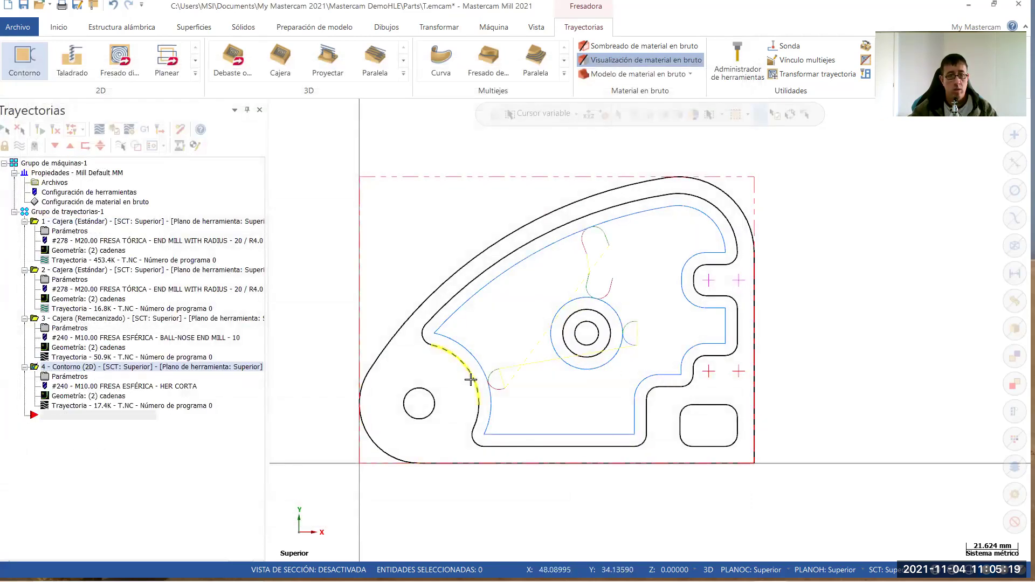
pyautogui.click(64, 213)
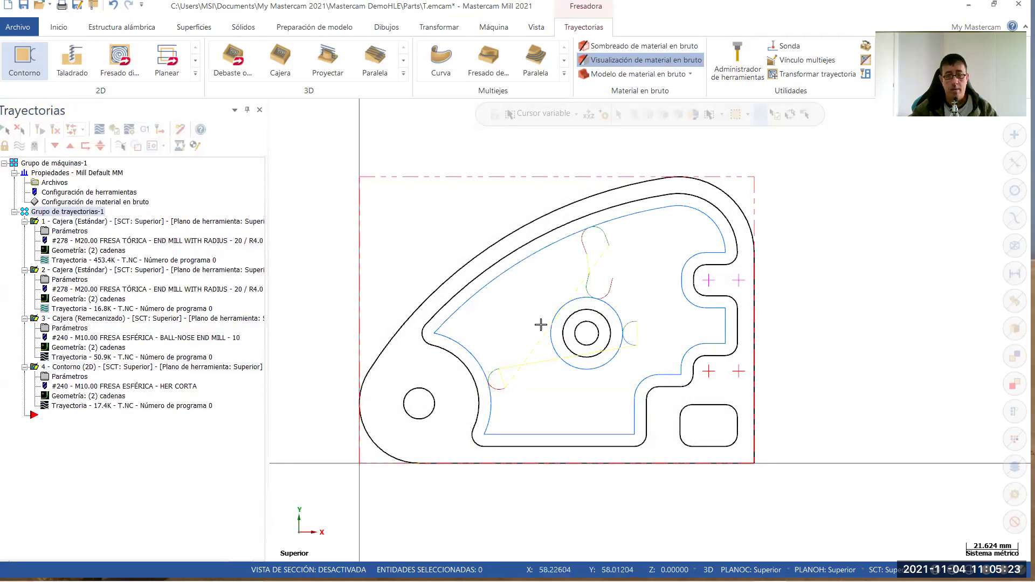
# Verify all four operations in Mastercam Simulator, tilt the stock view, and play the simulation
pyautogui.click(114, 129)
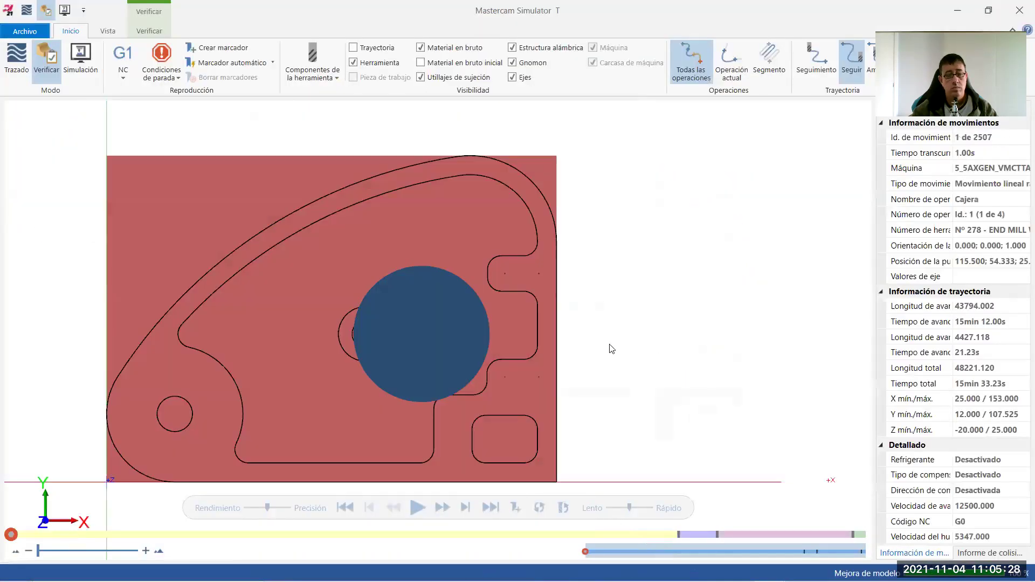
pyautogui.scroll(-3, 612, 348)
pyautogui.moveTo(632, 350)
pyautogui.mouseDown(button='middle')
pyautogui.moveTo(674, 279)
pyautogui.moveTo(651, 372)
pyautogui.mouseUp(button='middle')
pyautogui.scroll(2, 651, 372)
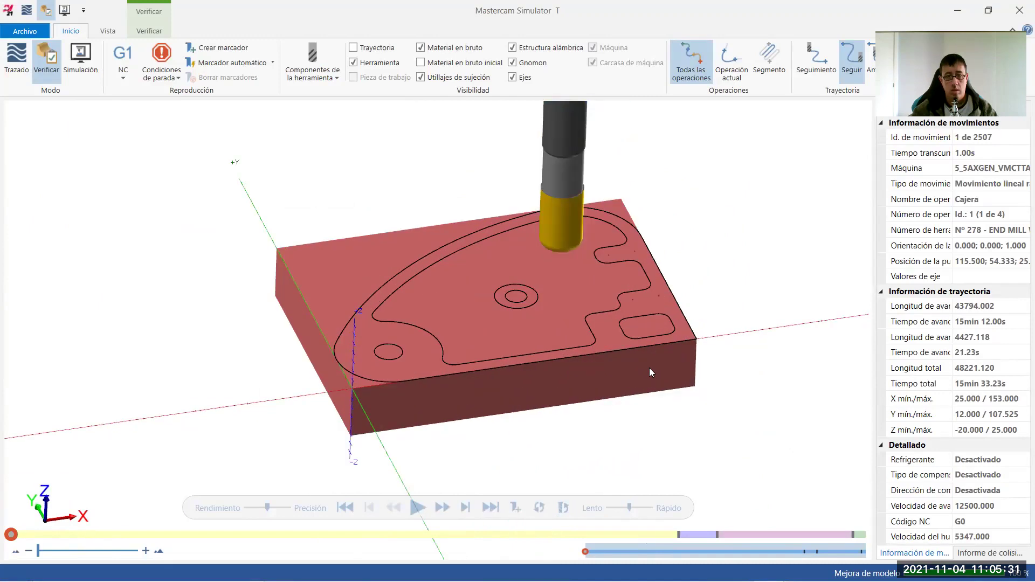
pyautogui.click(146, 31)
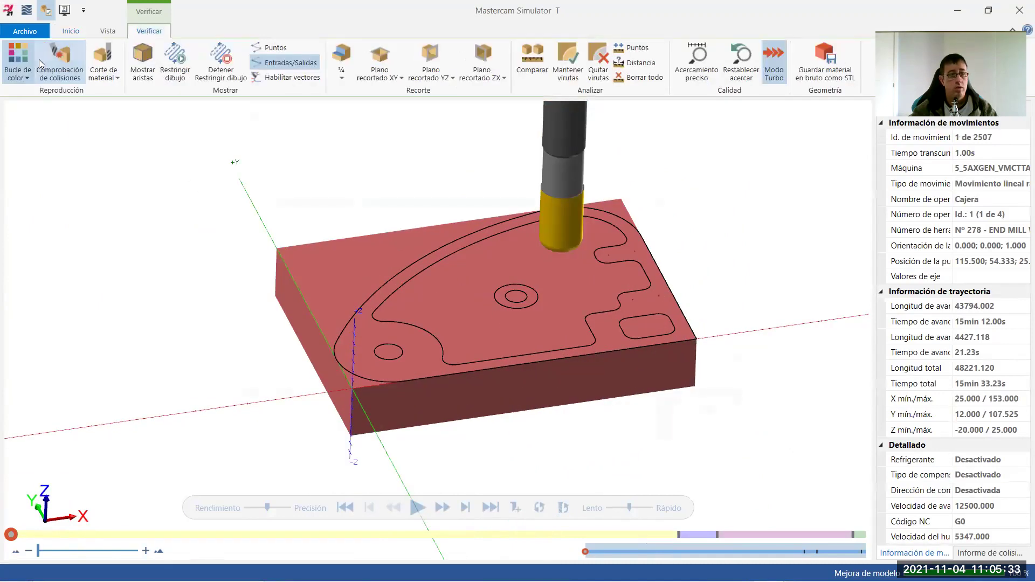
pyautogui.click(416, 508)
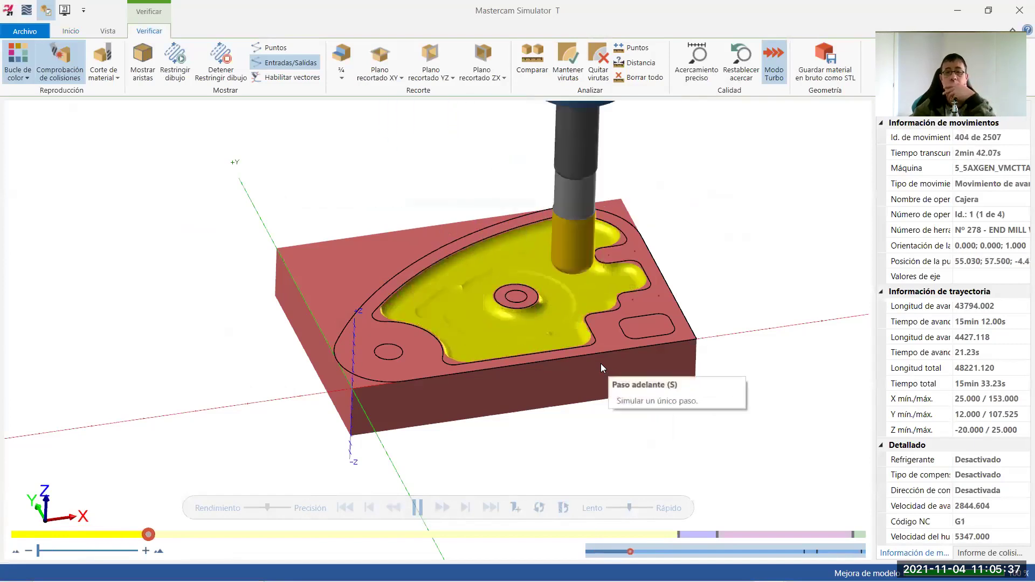